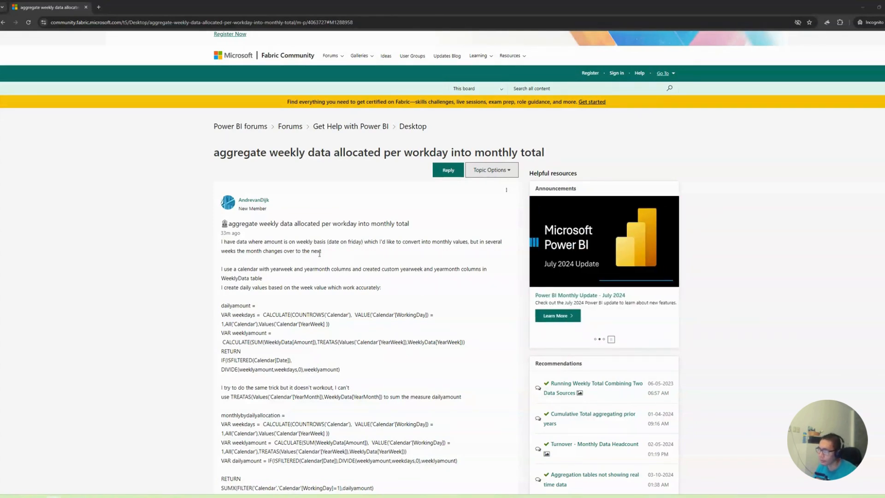
# - Enlarge the forum post and read the question about allocating weekly amounts per workday into monthly totals
pyautogui.hotkey('ctrl', '+')
pyautogui.hotkey('ctrl', '+')
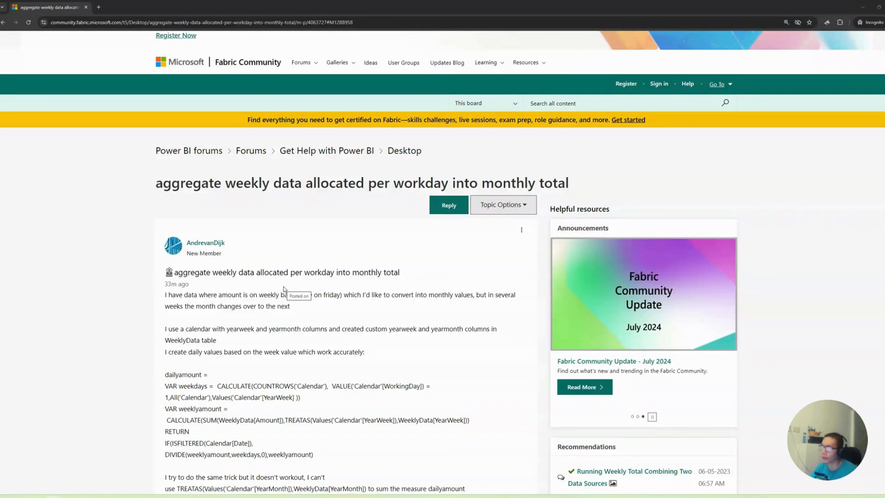
pyautogui.scroll(-3, 284, 288)
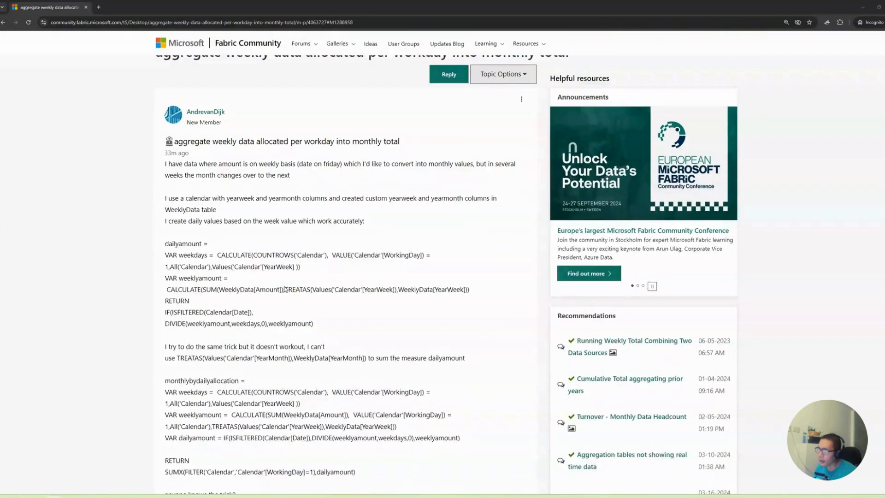
pyautogui.scroll(-2, 212, 242)
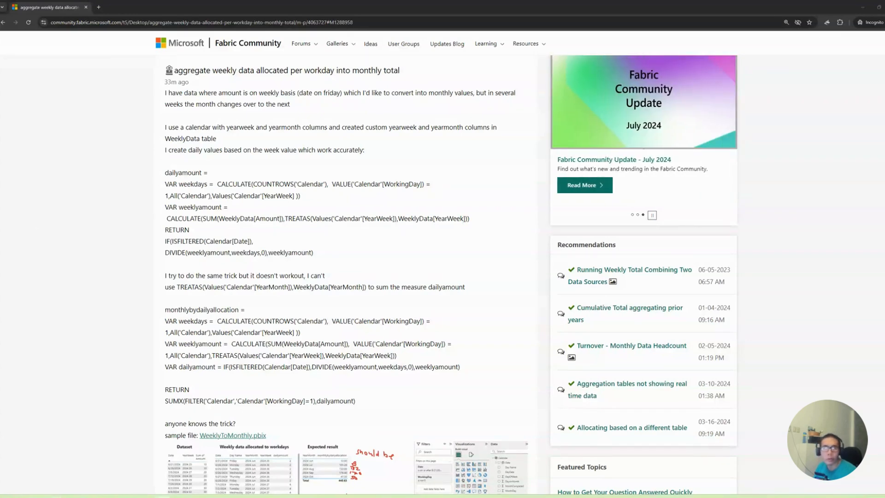
# - Switch to the Excel workbook and copy the weekly Date and Amount table in A1:B17, including its headers
pyautogui.moveTo(0, 21); pyautogui.dragTo(341, 142)
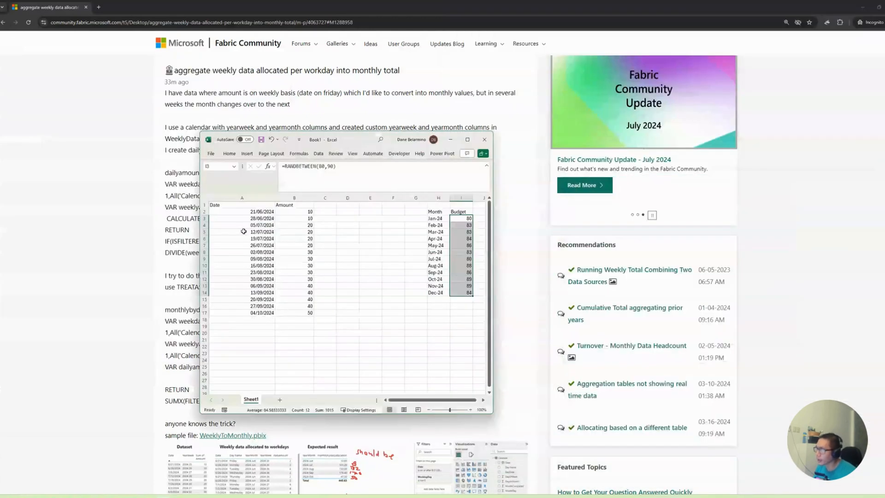
pyautogui.click(268, 225)
pyautogui.moveTo(258, 205); pyautogui.dragTo(311, 313)
pyautogui.hotkey('ctrl', 'c')
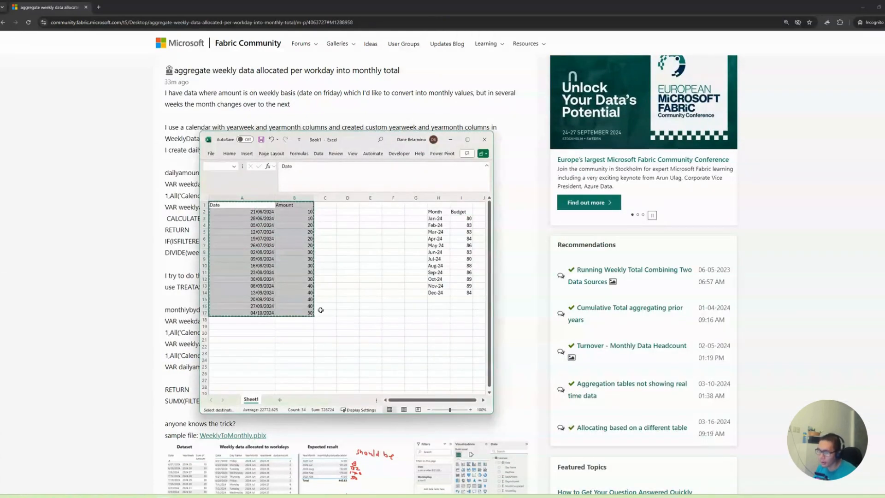
# - Switch to the Power Query Editor and create a manually entered table named Budget from the copied Date and Amount data
pyautogui.click(129, 496)
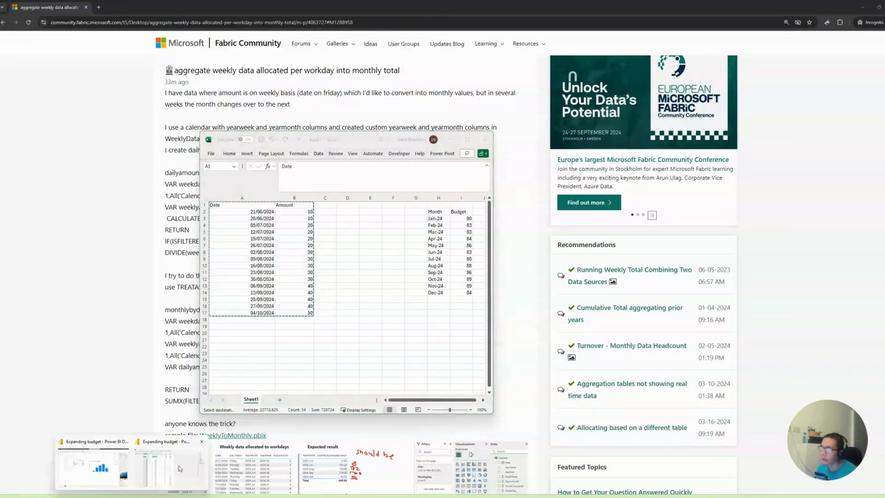
pyautogui.click(165, 468)
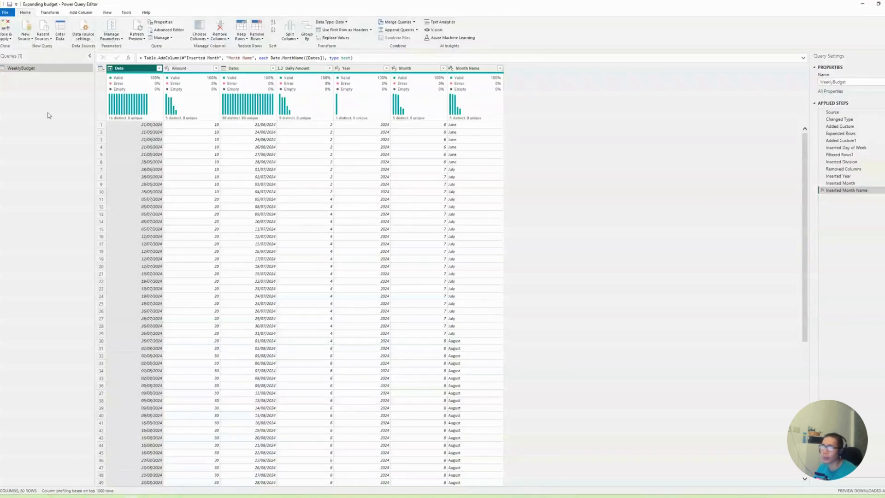
pyautogui.click(56, 30)
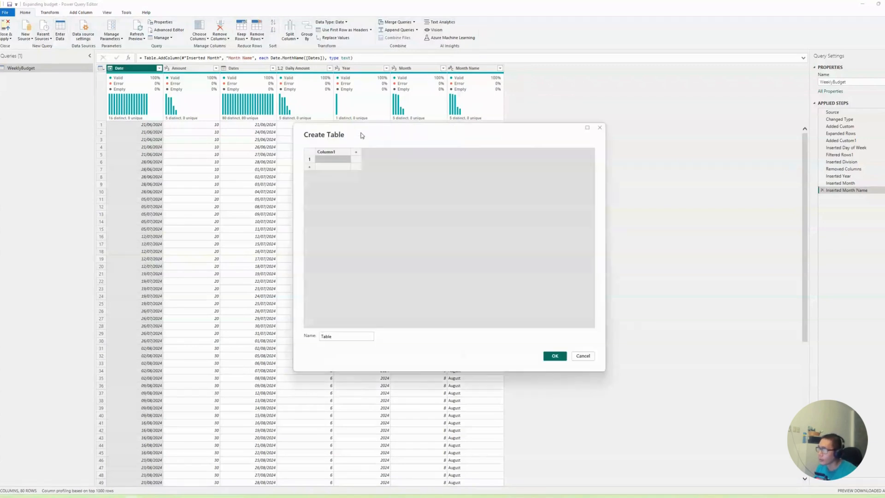
pyautogui.hotkey('ctrl', 'v')
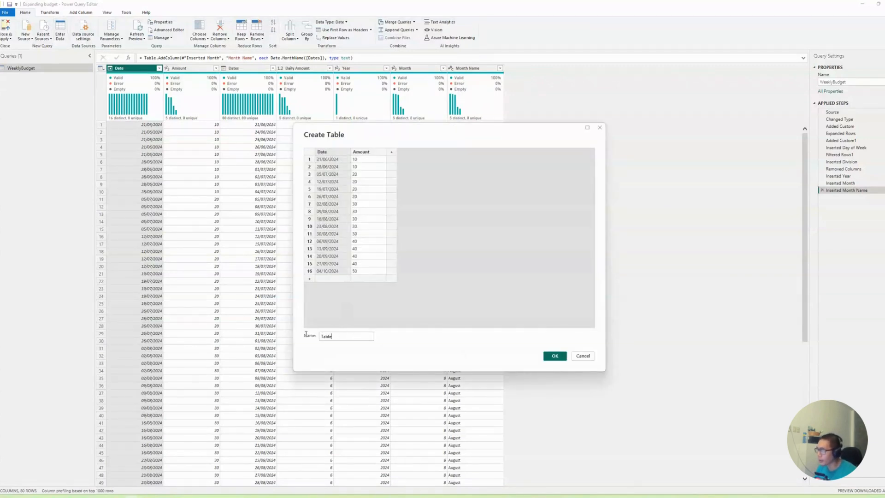
pyautogui.doubleClick(326, 336)
pyautogui.write('Budget')
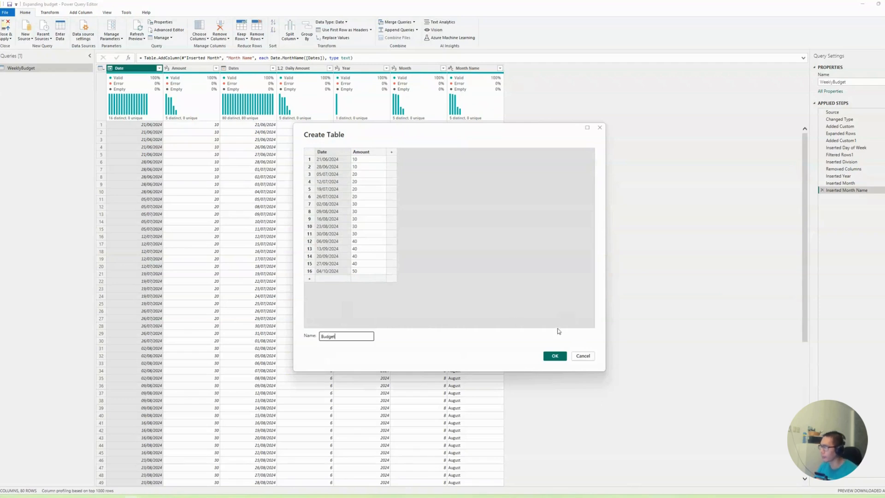
pyautogui.click(557, 354)
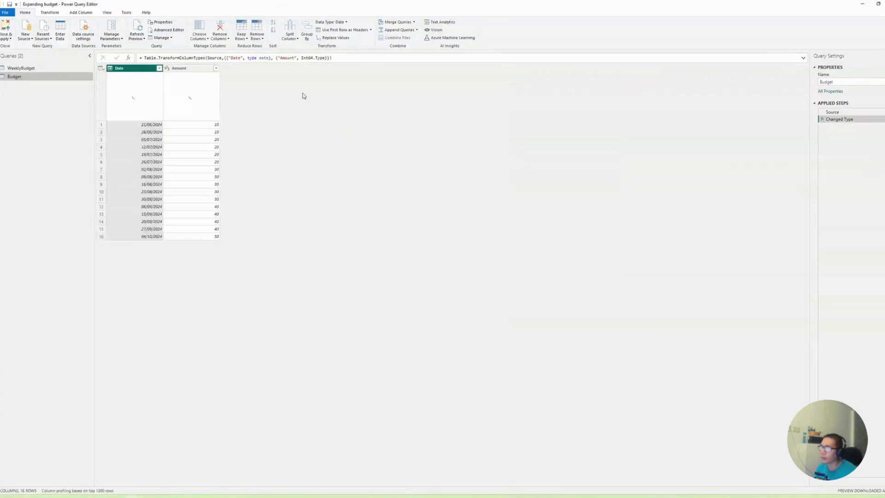
# - Return to the forum post and examine its sample image of the dataset, the workday allocation and the expected monthly result
pyautogui.hotkey('alt', 'Tab')
pyautogui.hotkey('alt', 'Tab')
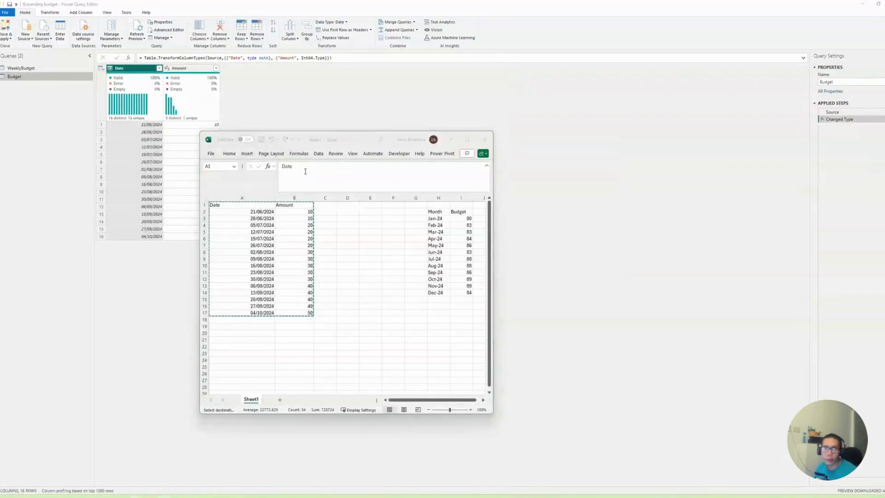
pyautogui.hotkey('alt', 'Tab')
pyautogui.scroll(2, 316, 182)
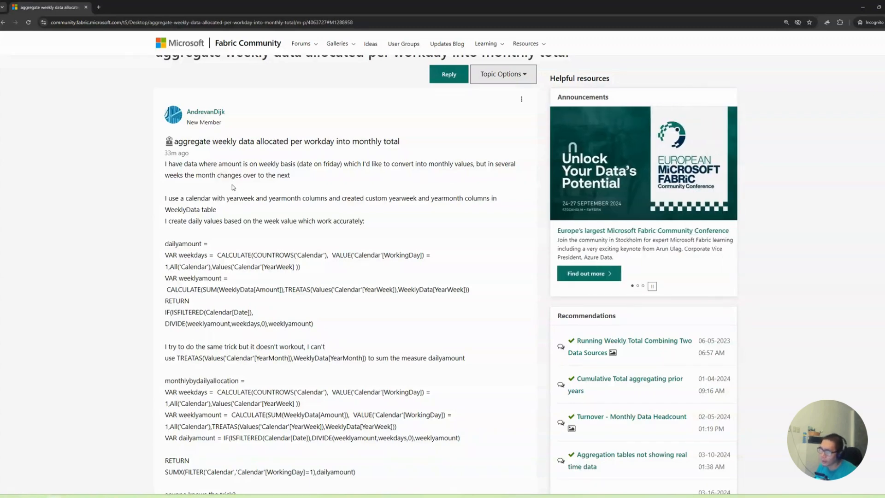
pyautogui.scroll(-2, 231, 184)
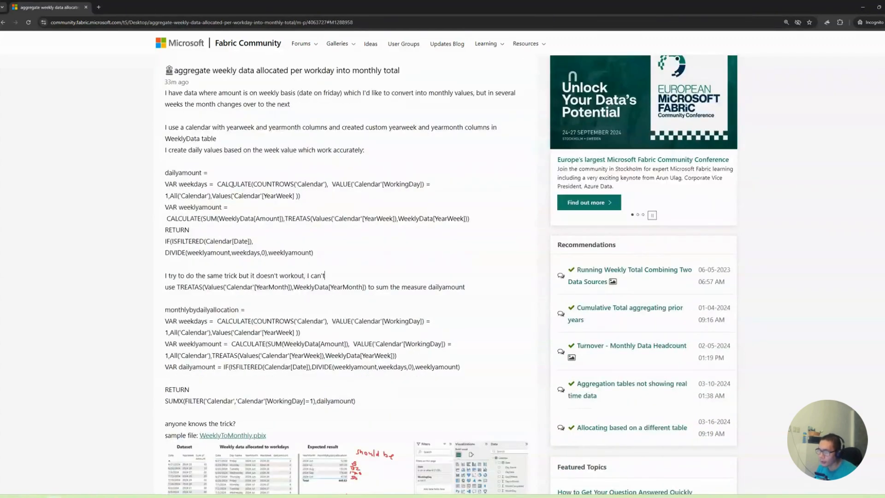
pyautogui.scroll(1, 232, 184)
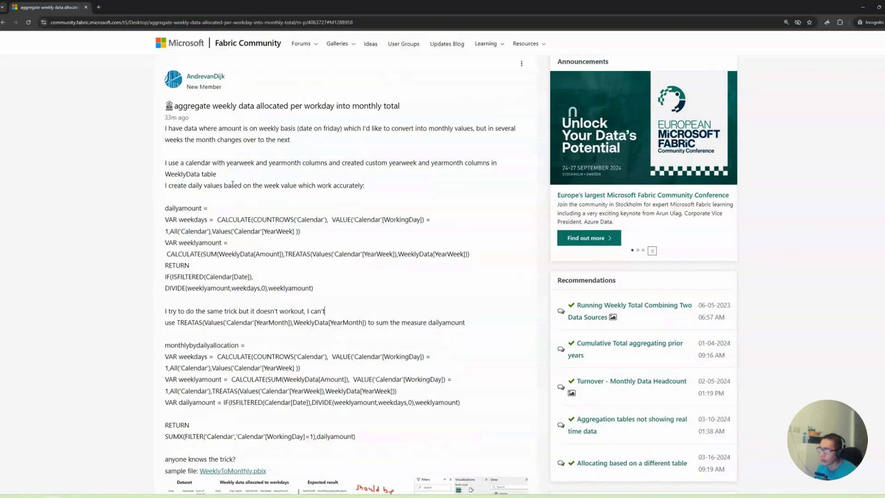
pyautogui.scroll(-6, 232, 184)
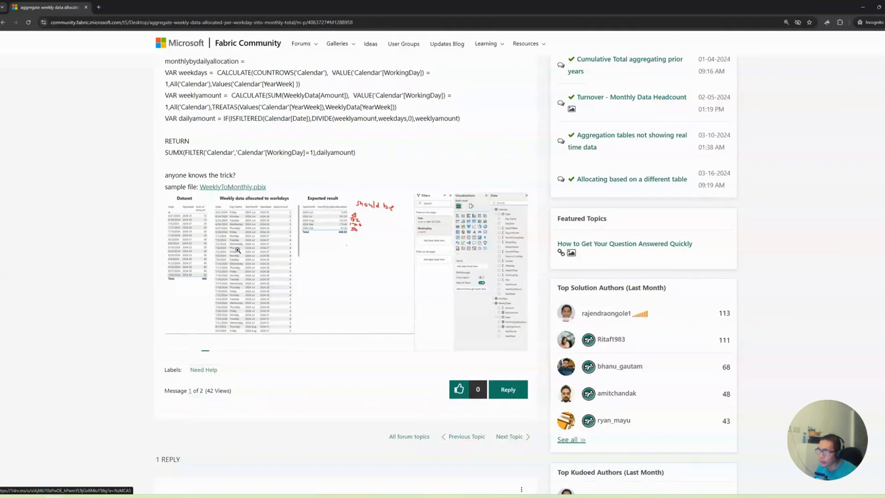
pyautogui.click(201, 239)
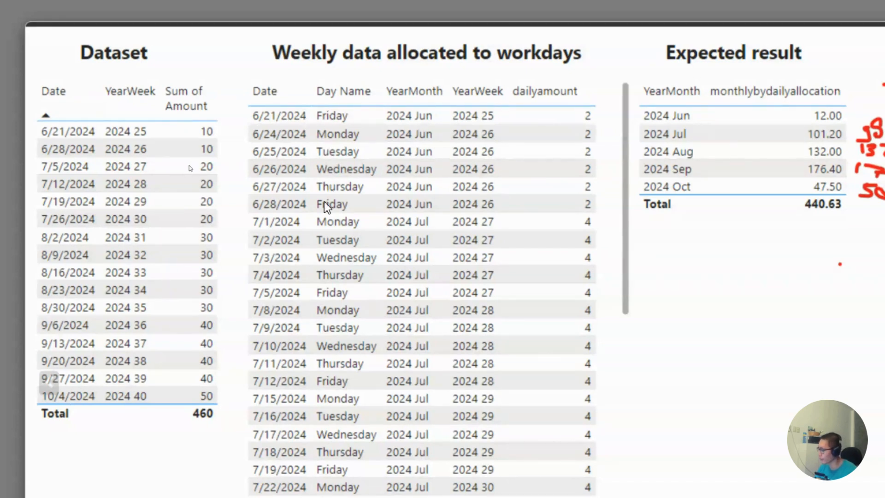
pyautogui.hotkey('ctrl', '2')
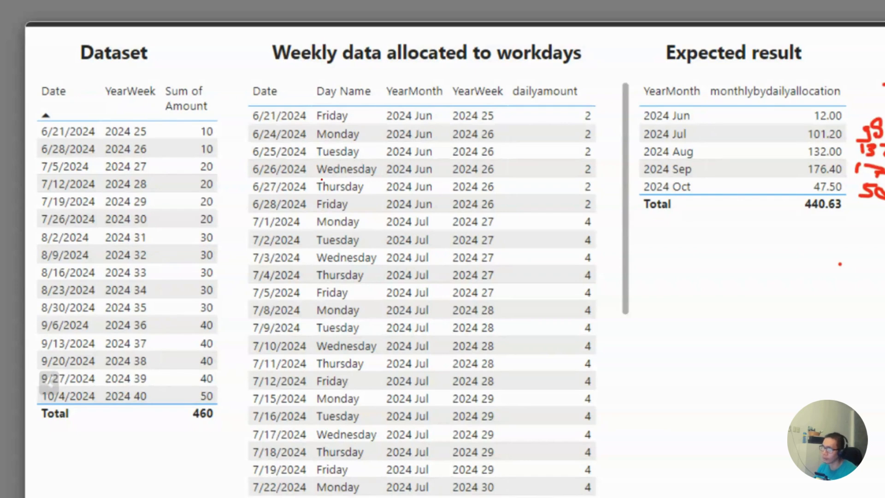
pyautogui.moveTo(307, 102)
pyautogui.mouseDown()
pyautogui.moveTo(326, 217)
pyautogui.moveTo(382, 219)
pyautogui.moveTo(386, 195)
pyautogui.mouseUp()
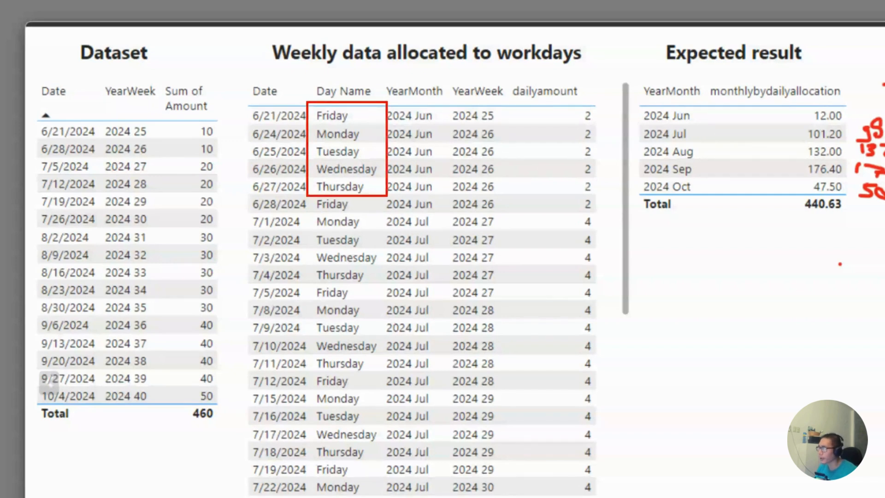
pyautogui.press('Escape')
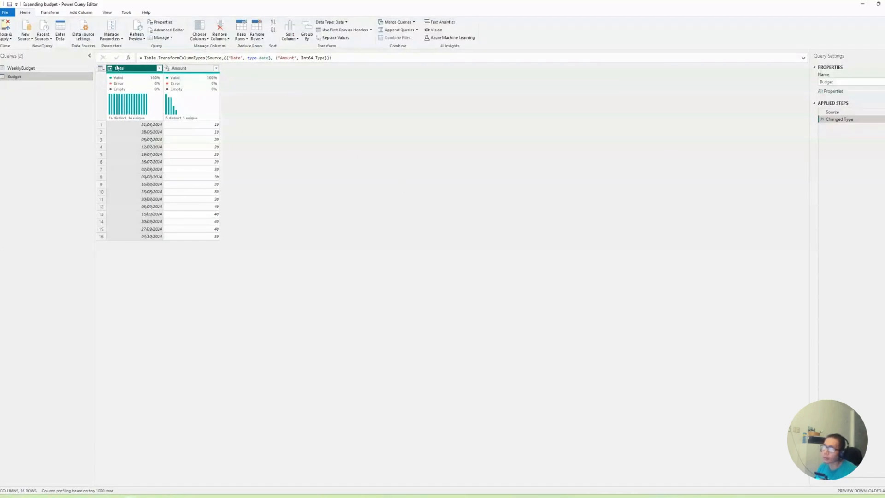
# - Add a custom column named Row to the Budget query with the formula {0..6}
pyautogui.click(129, 69)
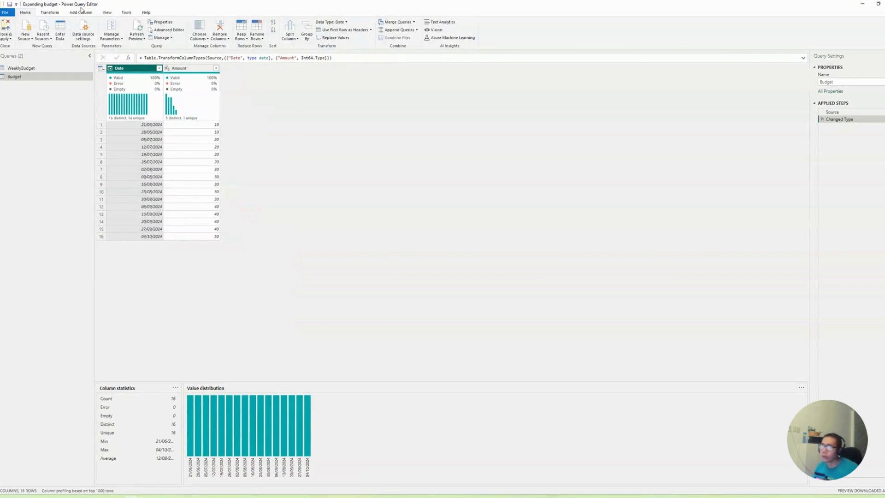
pyautogui.click(81, 11)
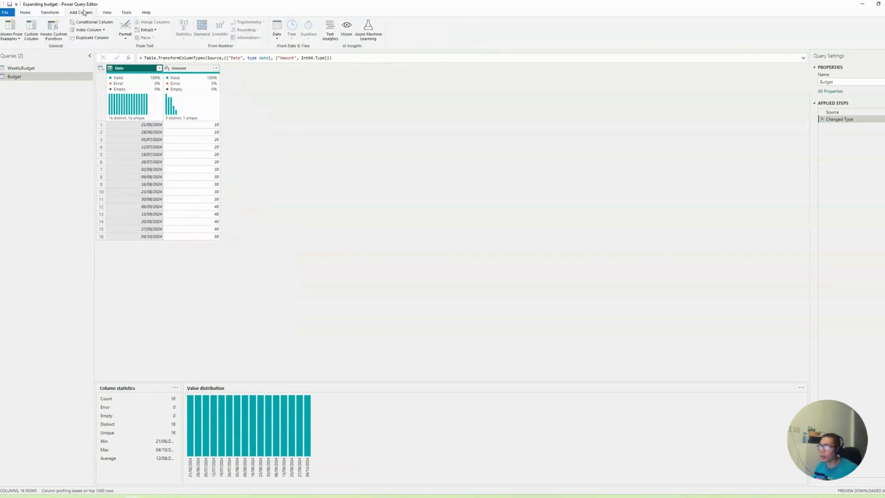
pyautogui.click(32, 30)
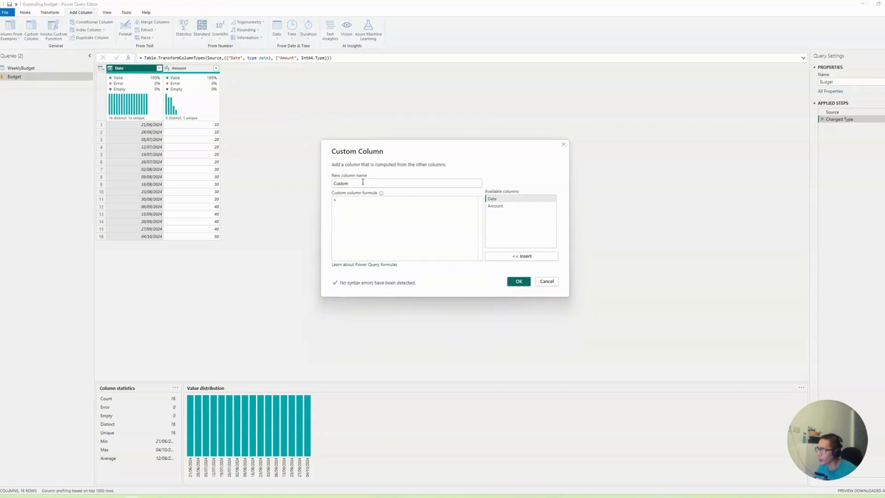
pyautogui.moveTo(363, 182); pyautogui.dragTo(278, 167)
pyautogui.press('Tab')
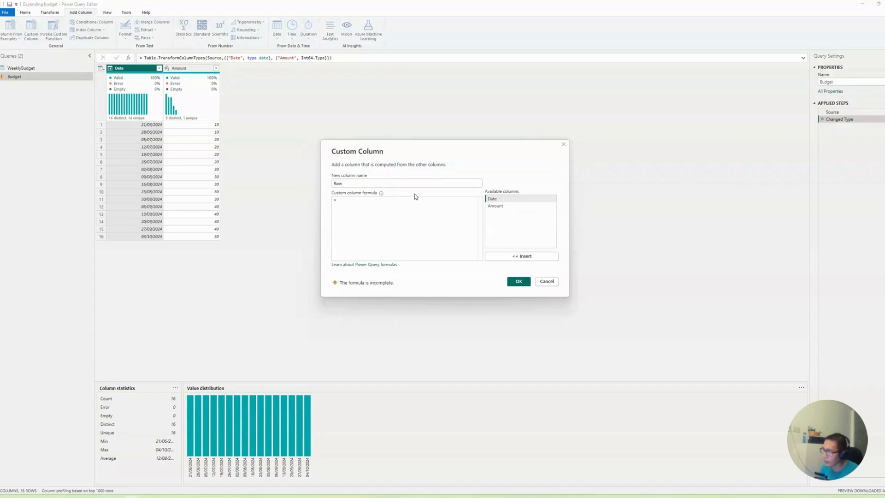
pyautogui.write('{')
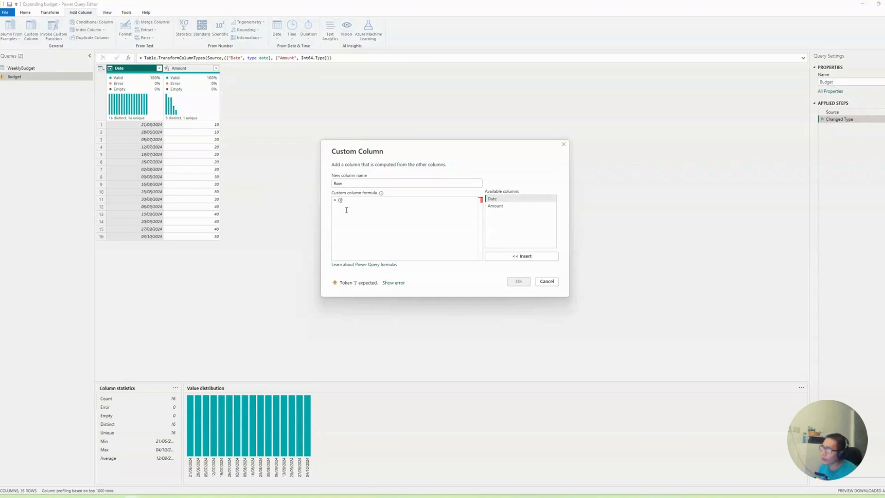
pyautogui.write('0..')
pyautogui.press('BackSpace')
pyautogui.press('BackSpace')
pyautogui.write('..6}')
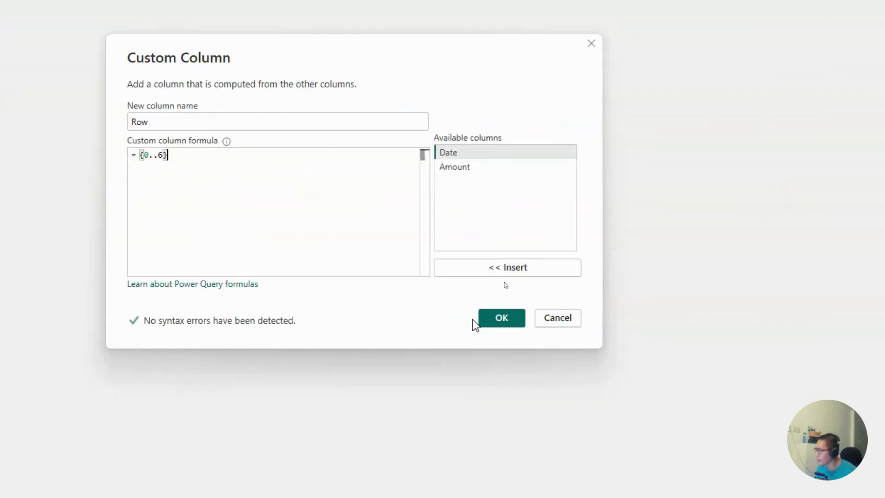
pyautogui.click(482, 319)
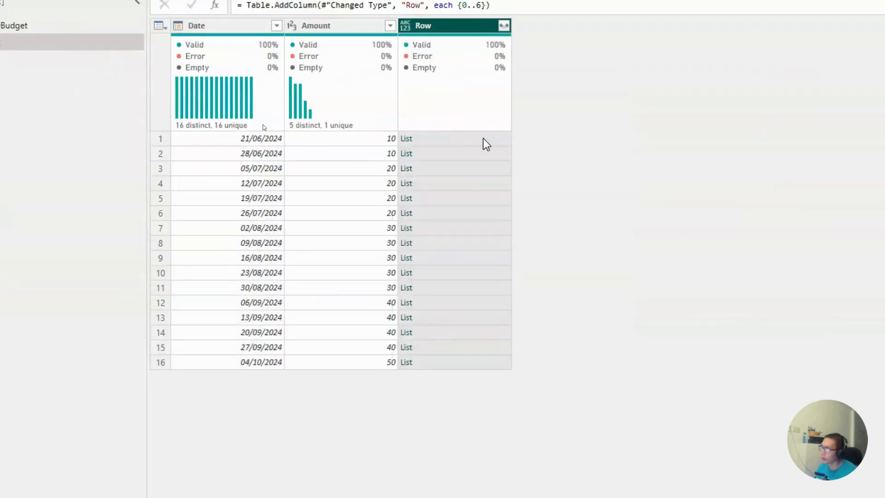
# - Preview the list in the first Row cell and expand the Row column to new rows
pyautogui.click(486, 144)
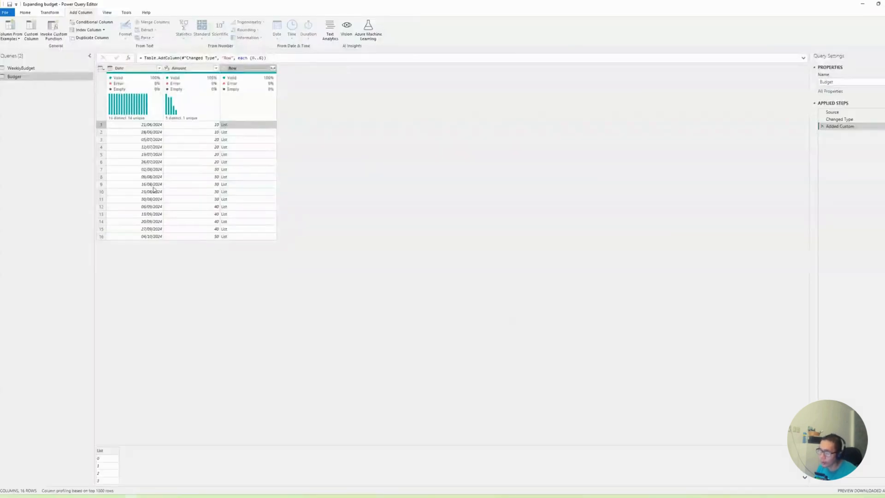
pyautogui.moveTo(161, 444); pyautogui.dragTo(203, 276)
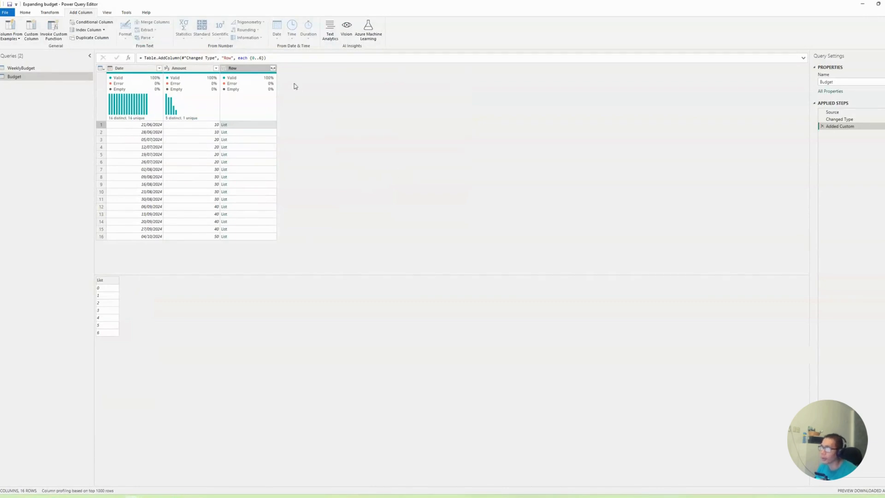
pyautogui.click(273, 68)
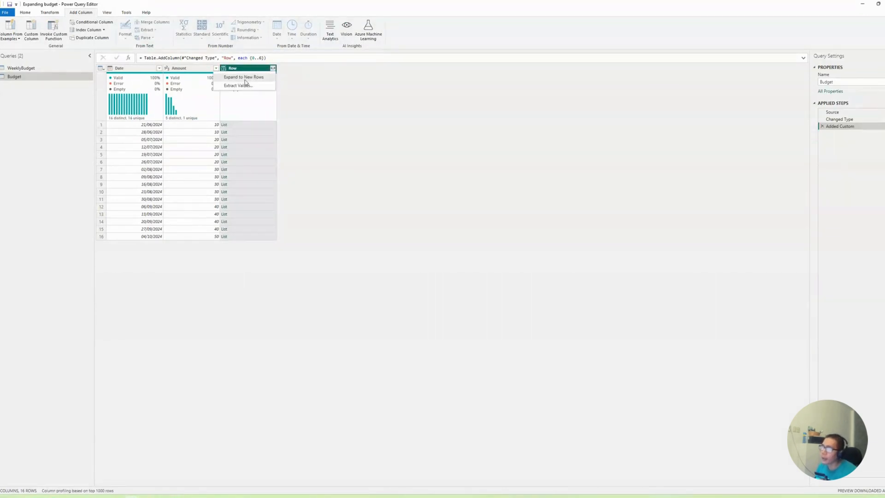
pyautogui.click(244, 77)
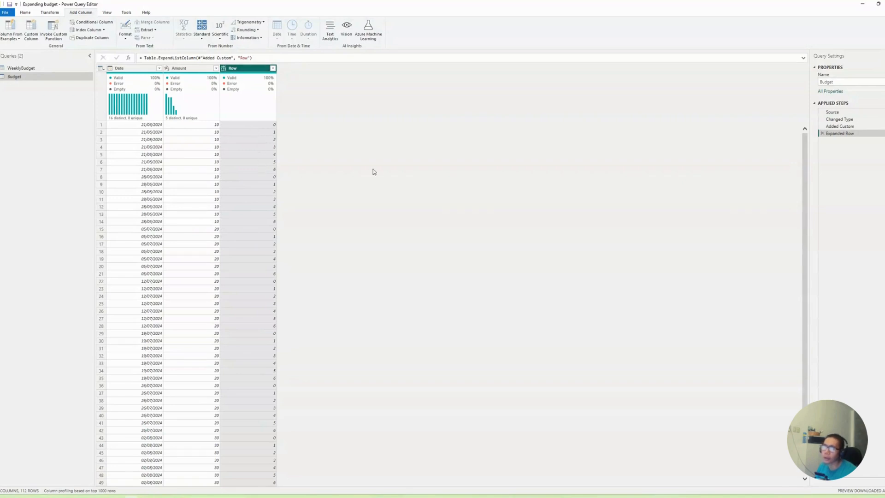
# - Add a custom column named Dates to the Budget query with the formula Date.AddDays([Date],[Row])
pyautogui.click(30, 31)
pyautogui.doubleClick(360, 212)
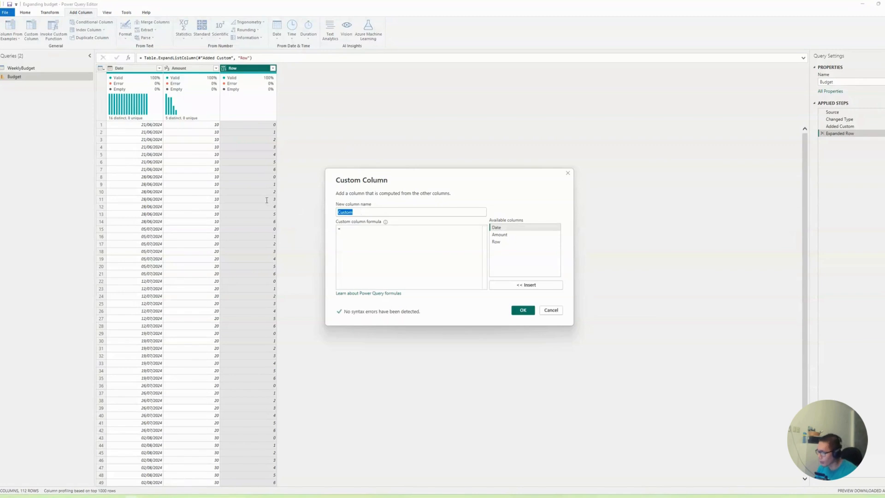
pyautogui.write('Dates')
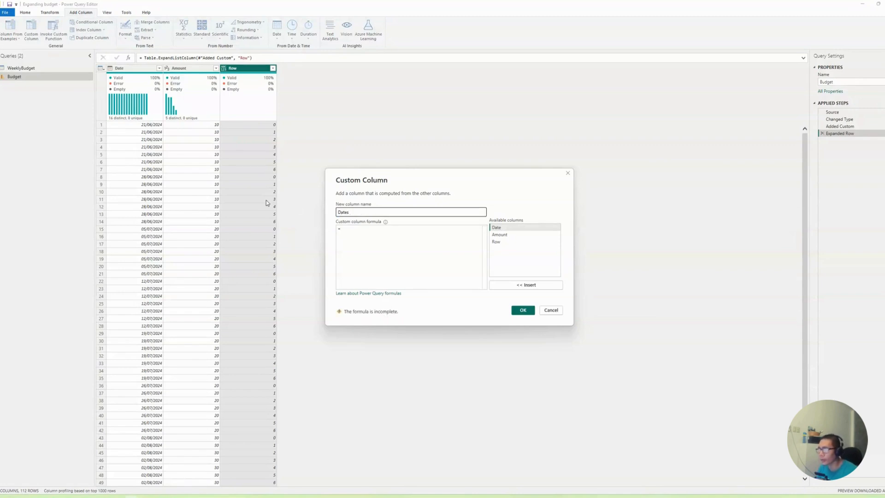
pyautogui.press('Tab')
pyautogui.press('Tab')
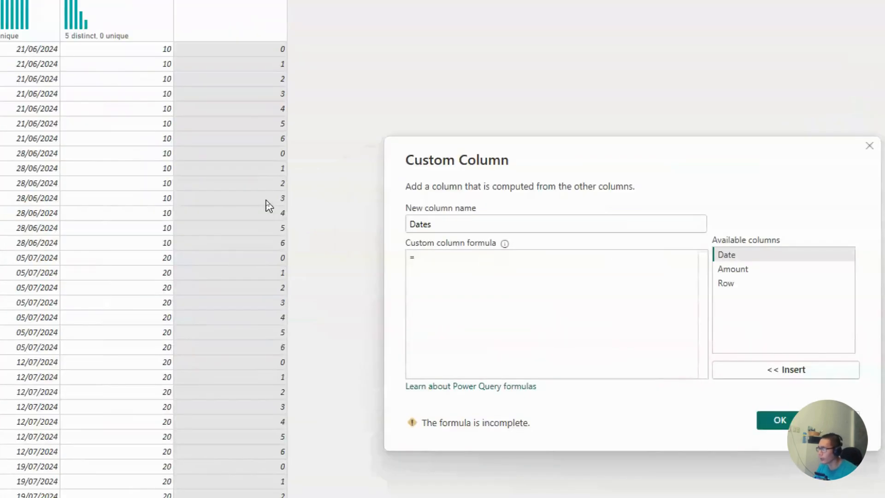
pyautogui.write('D')
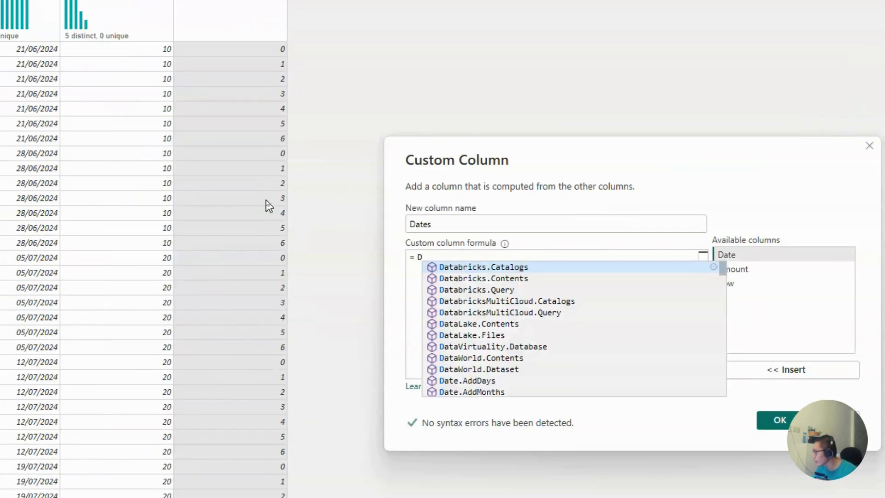
pyautogui.write('ate.AddDa')
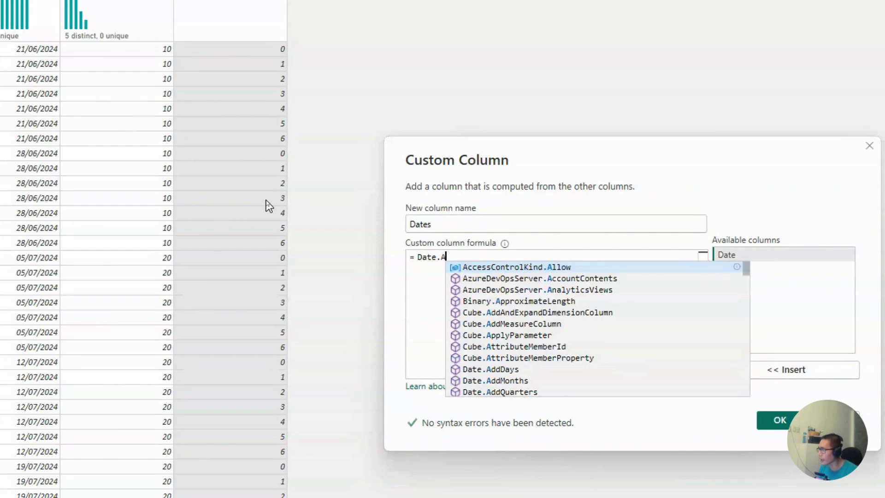
pyautogui.write('ys(')
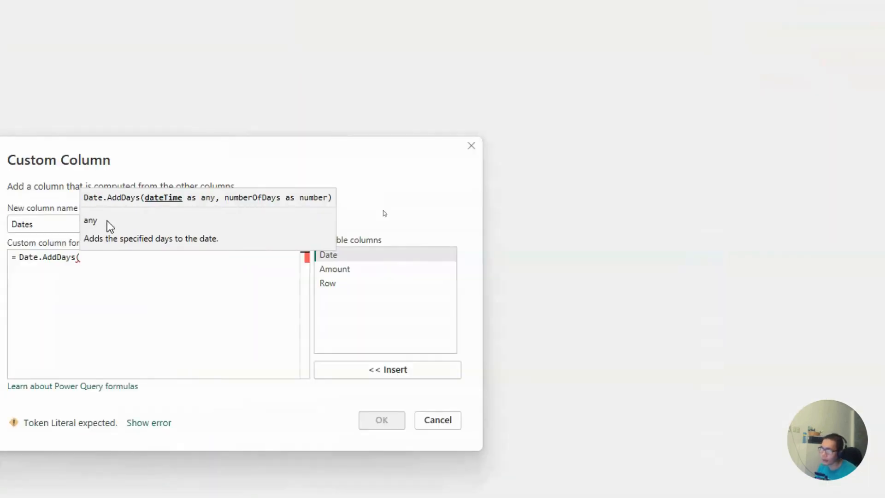
pyautogui.doubleClick(405, 258)
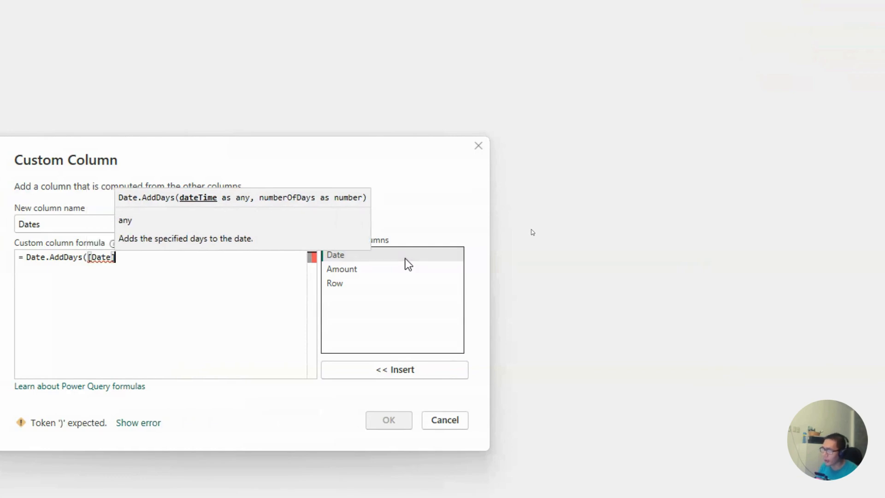
pyautogui.write(',')
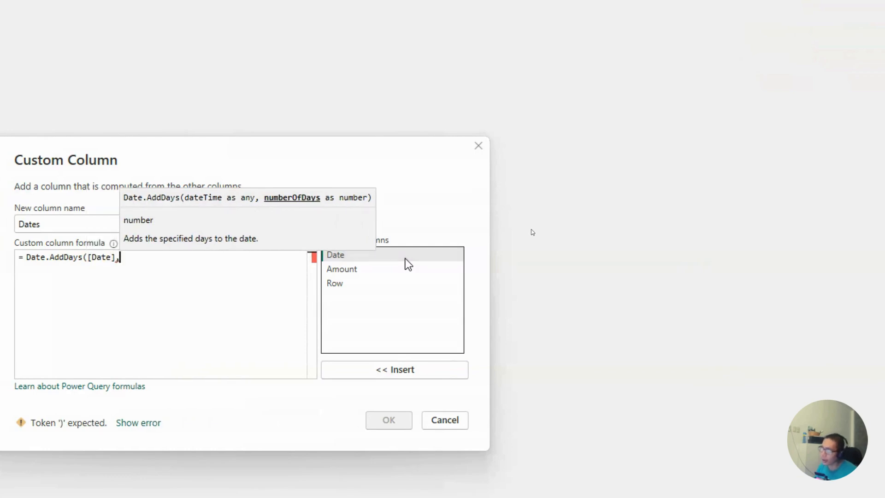
pyautogui.doubleClick(372, 286)
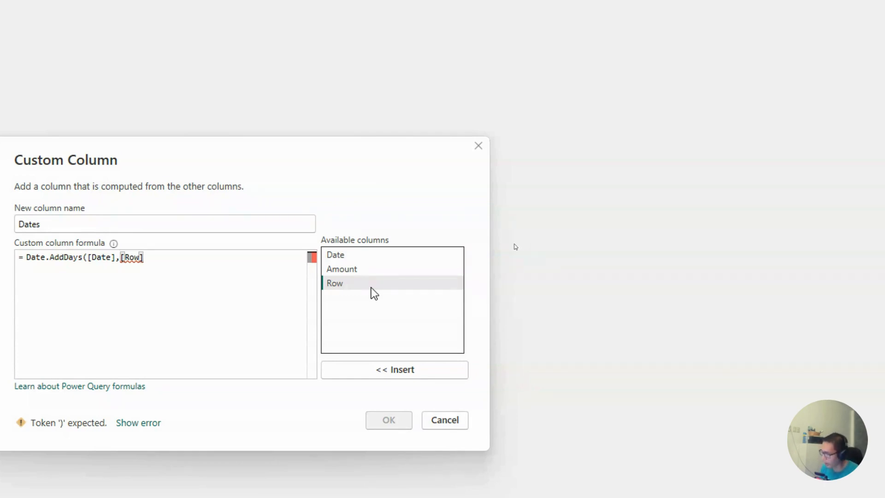
pyautogui.write(')')
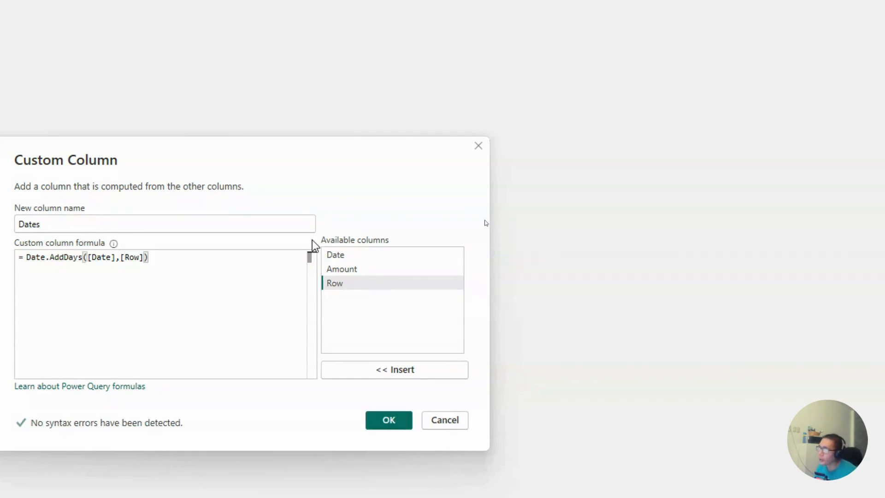
pyautogui.moveTo(46, 253)
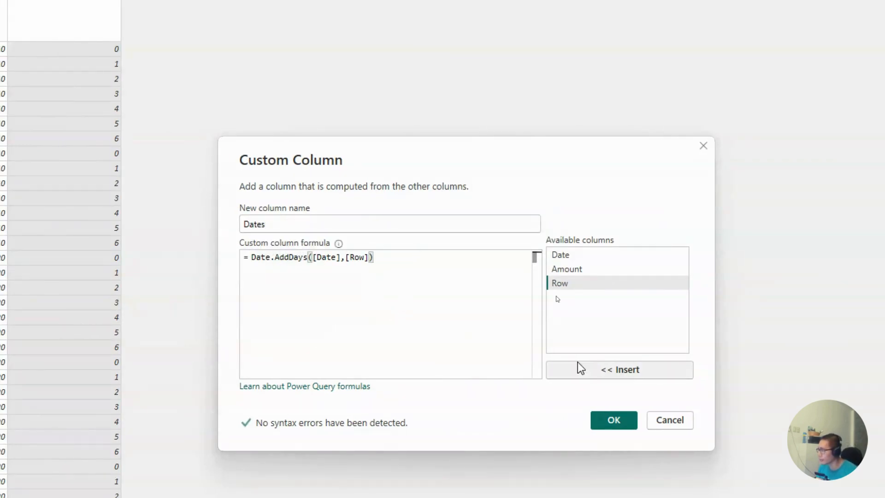
pyautogui.click(613, 414)
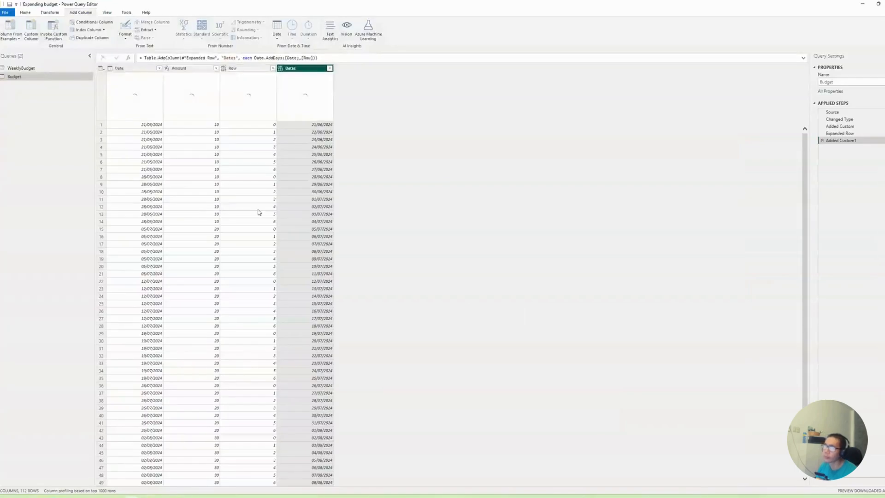
# - Extend the Dates column's step formula with the argument type date so the column gets the date data type
pyautogui.click(316, 58)
pyautogui.press('Left')
pyautogui.write(', type da')
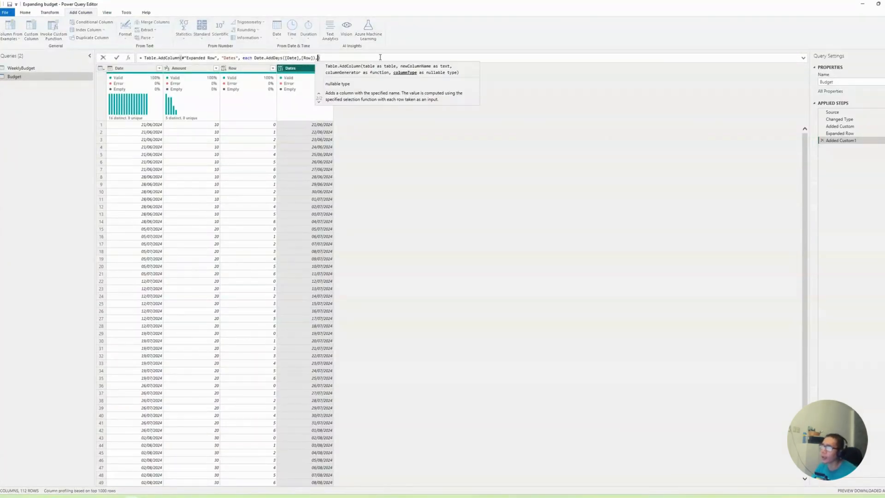
pyautogui.write('te')
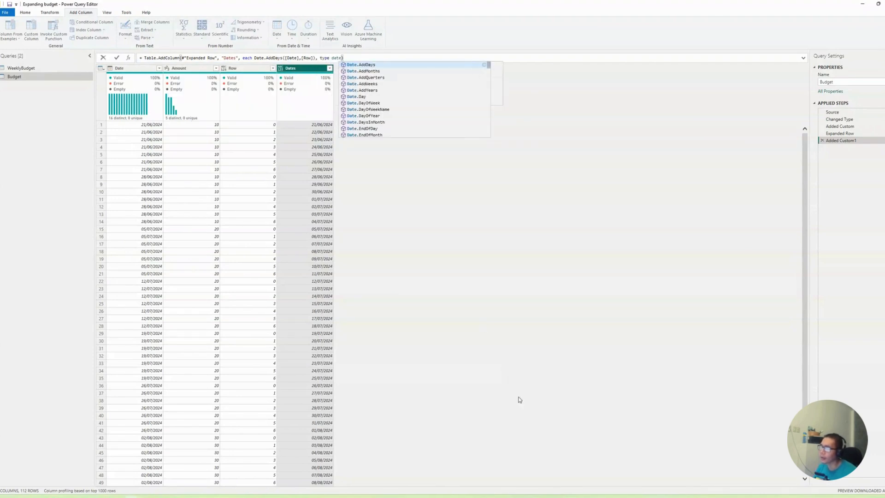
pyautogui.press('Return')
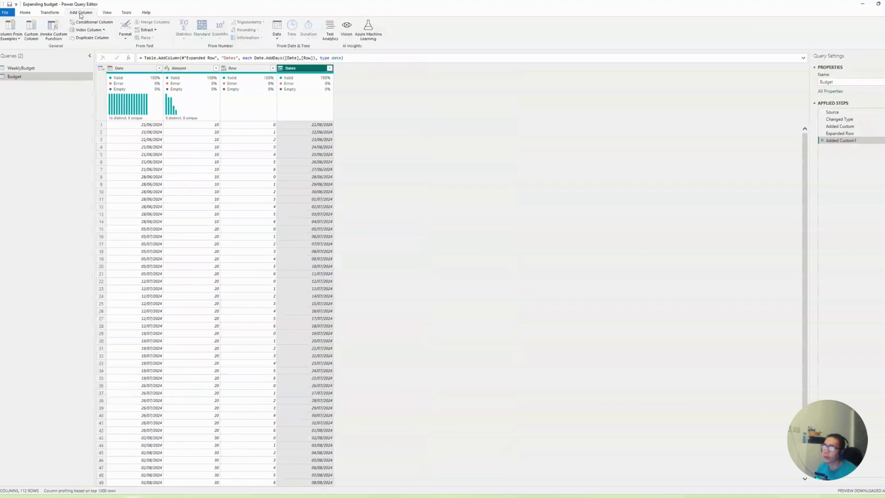
# - Add a column with the name of the day derived from the Dates column
pyautogui.click(278, 40)
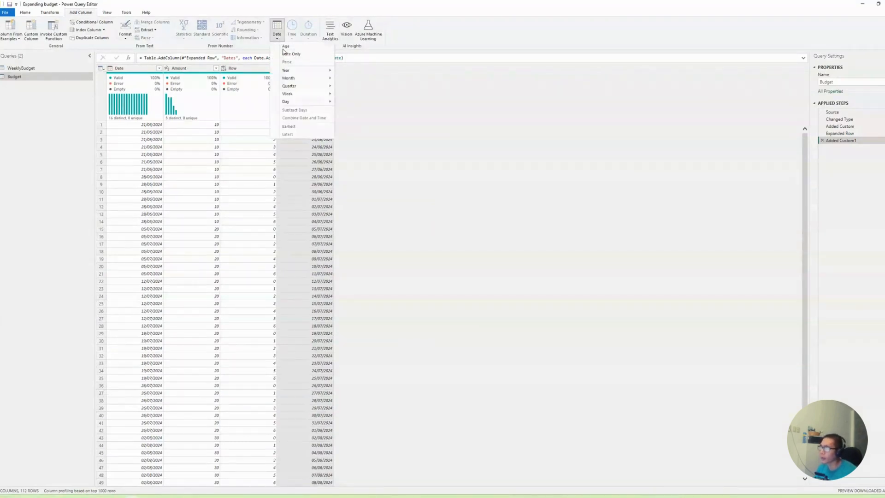
pyautogui.moveTo(306, 102)
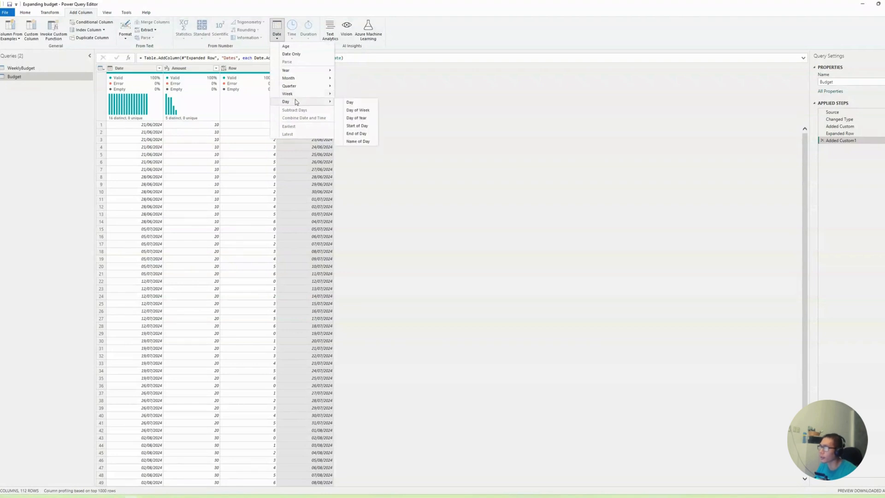
pyautogui.click(352, 141)
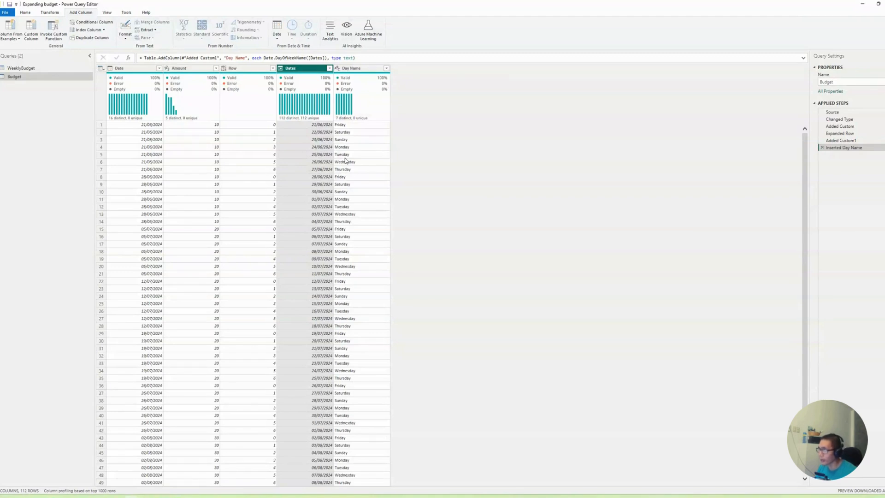
# - Filter the Day Name column to exclude Saturday and Sunday
pyautogui.click(386, 68)
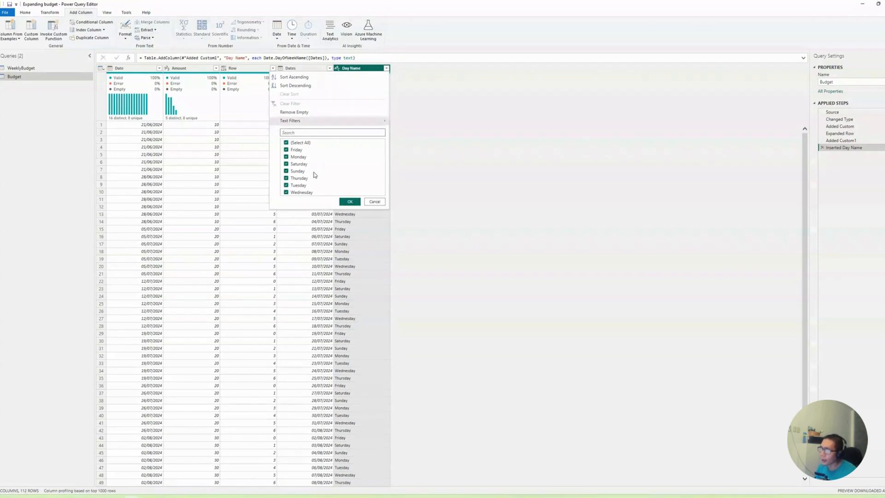
pyautogui.click(286, 164)
pyautogui.click(286, 171)
pyautogui.click(348, 201)
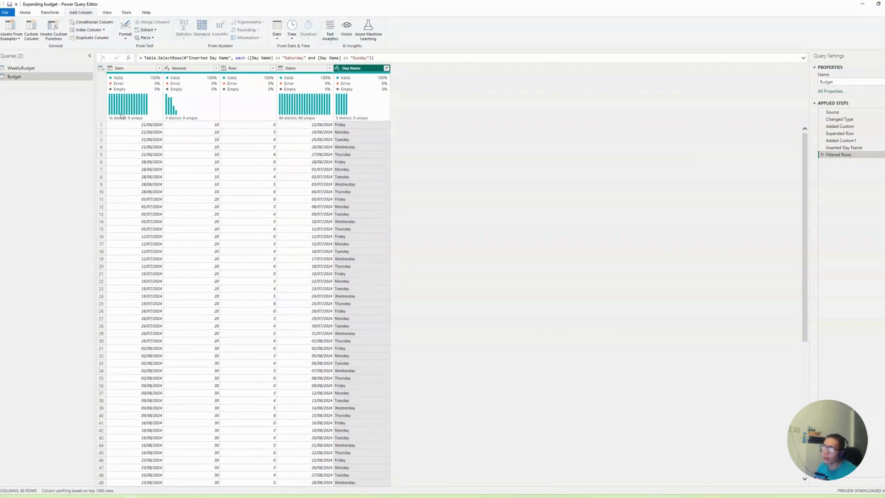
# - Add a new column that divides the Amount column by 5
pyautogui.click(202, 125)
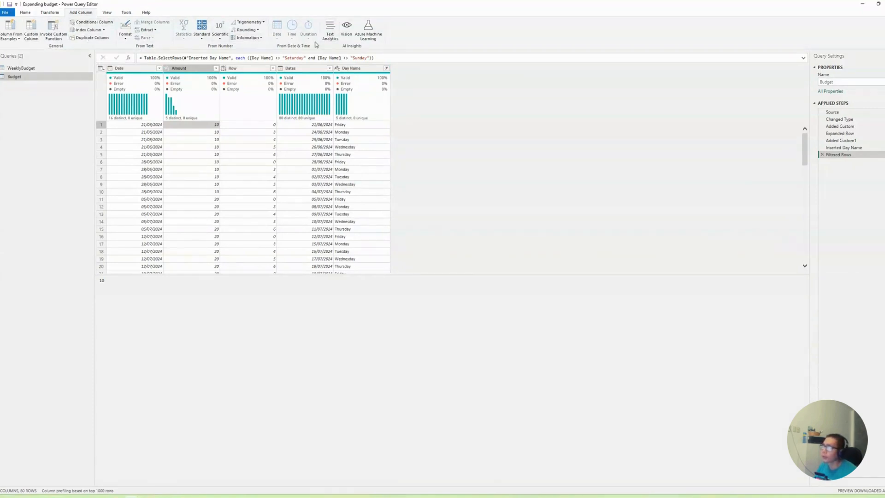
pyautogui.click(205, 41)
pyautogui.click(214, 70)
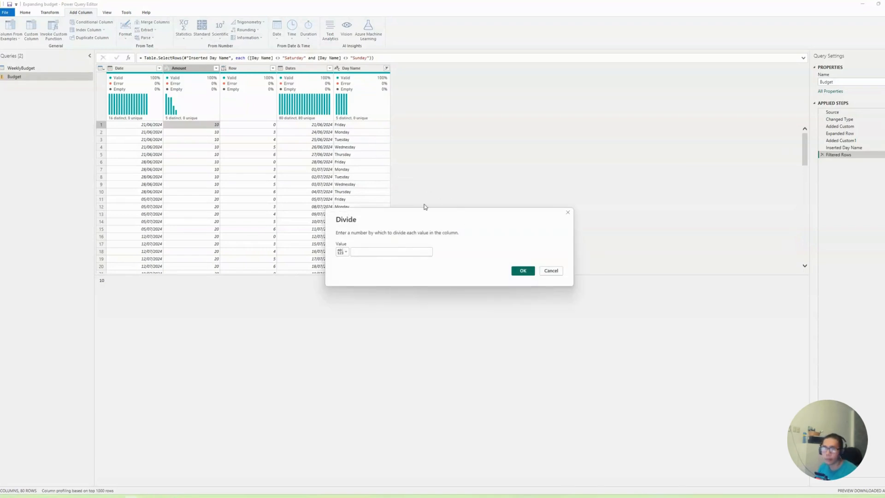
pyautogui.write('5')
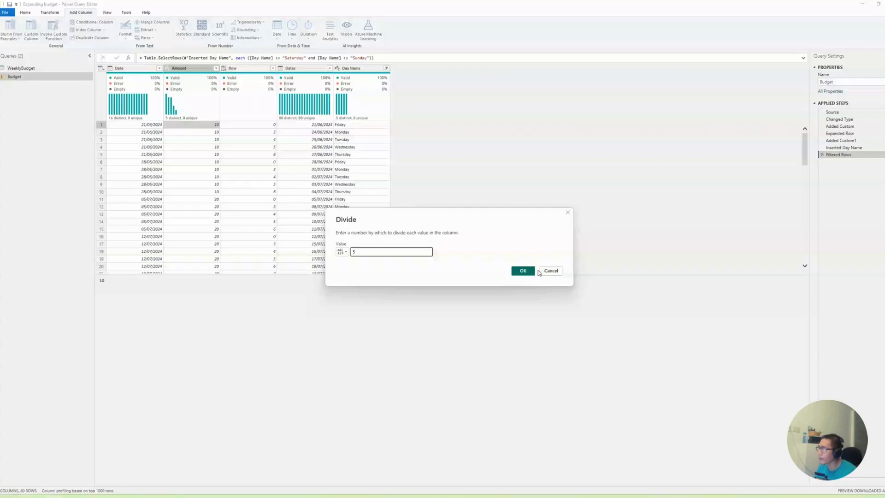
pyautogui.click(527, 271)
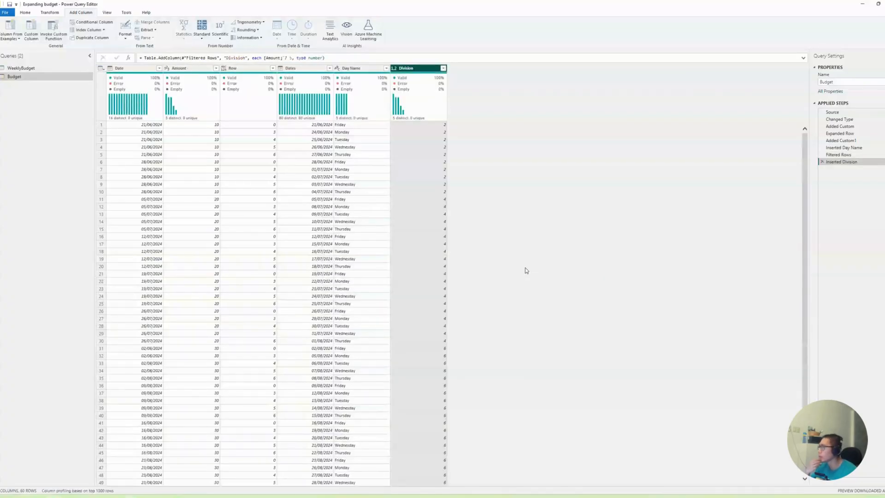
# - Rename the division column as Daily Amount within its step formula
pyautogui.doubleClick(240, 59)
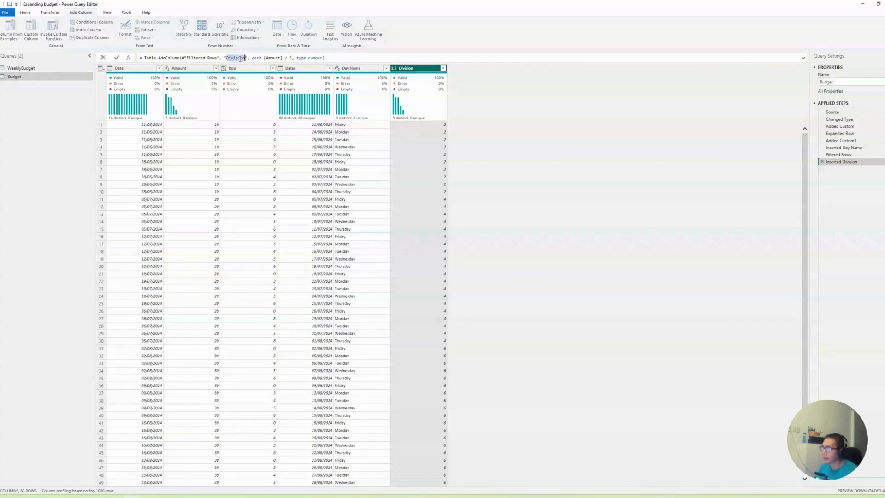
pyautogui.write('Daily')
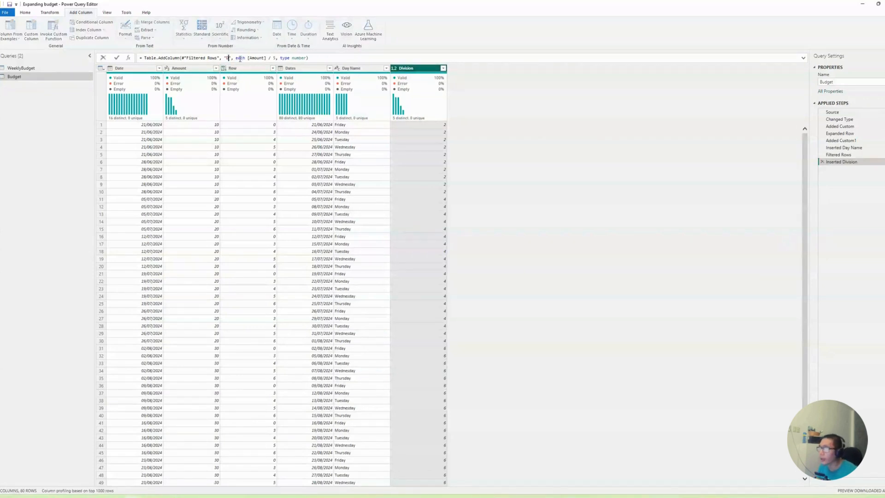
pyautogui.write(' Amount')
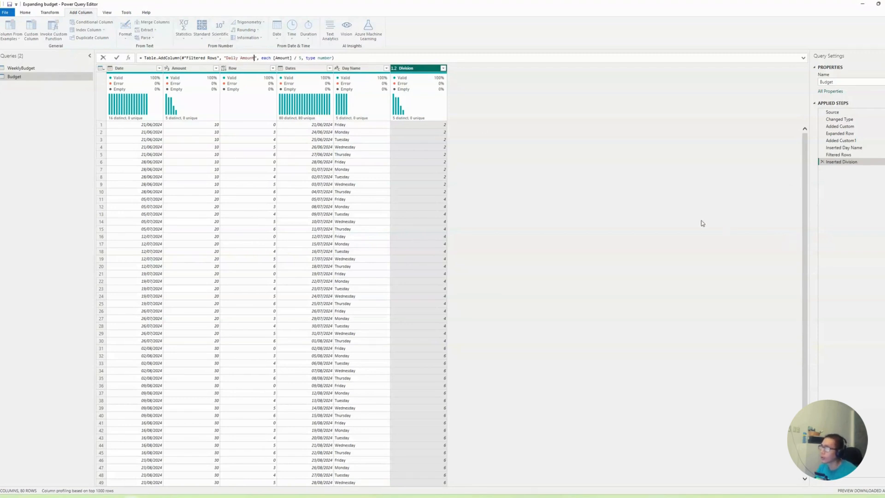
pyautogui.press('Return')
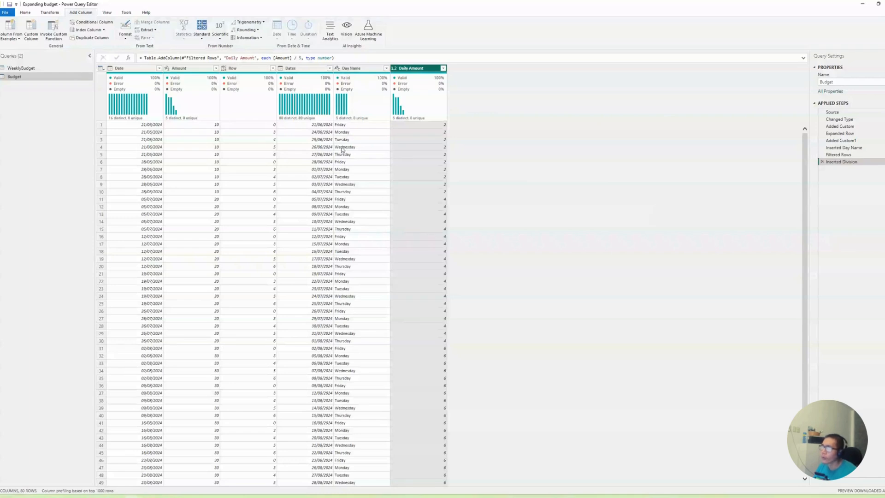
# - Remove the Row and Day Name columns from the Budget query
pyautogui.click(361, 69)
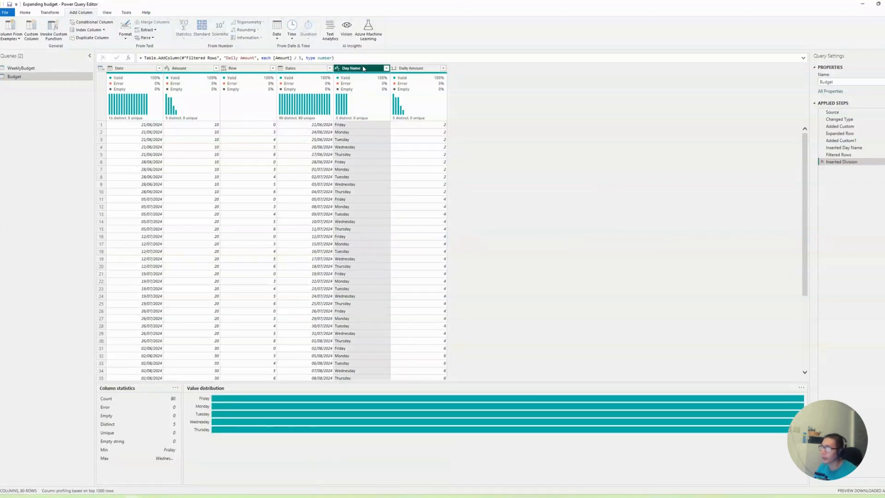
pyautogui.keyDown('ctrl'); pyautogui.click(258, 69); pyautogui.keyUp('ctrl')
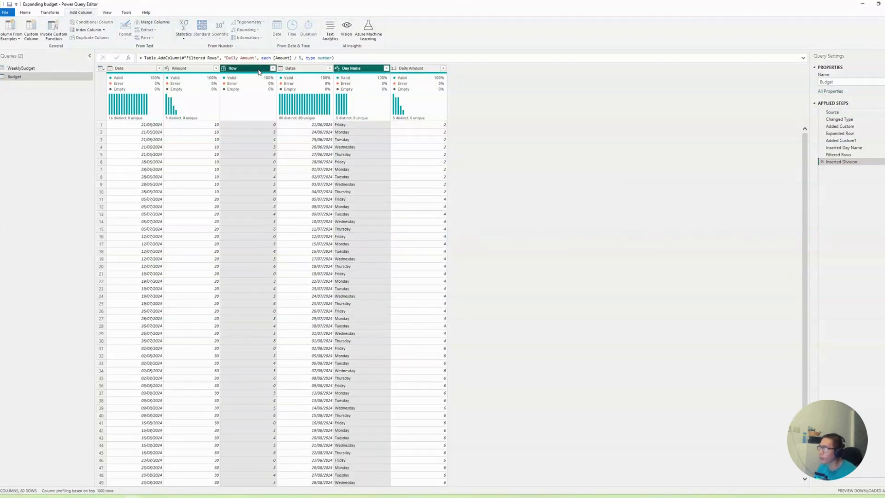
pyautogui.press('Delete')
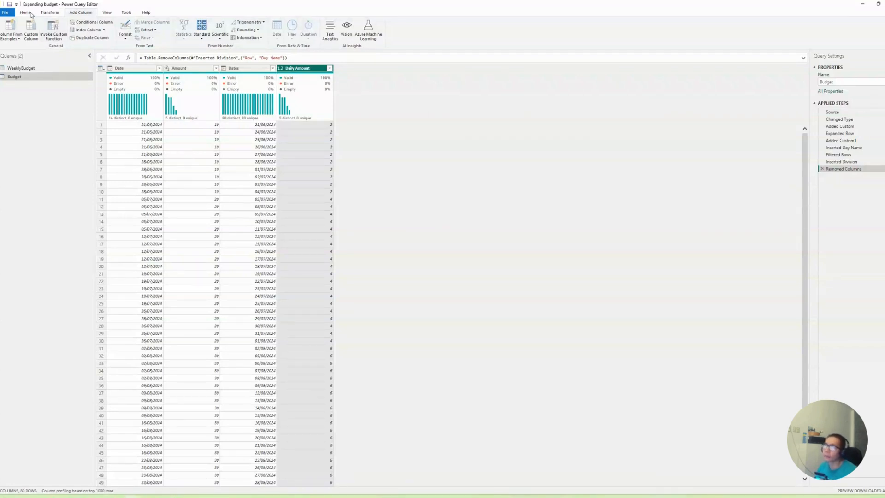
# - Add a Year column extracted from the Dates column
pyautogui.click(134, 69)
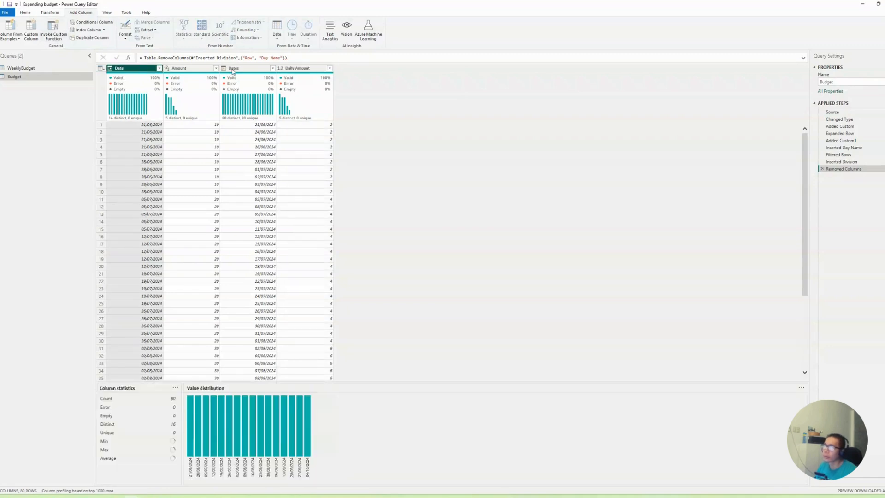
pyautogui.click(255, 69)
pyautogui.click(276, 31)
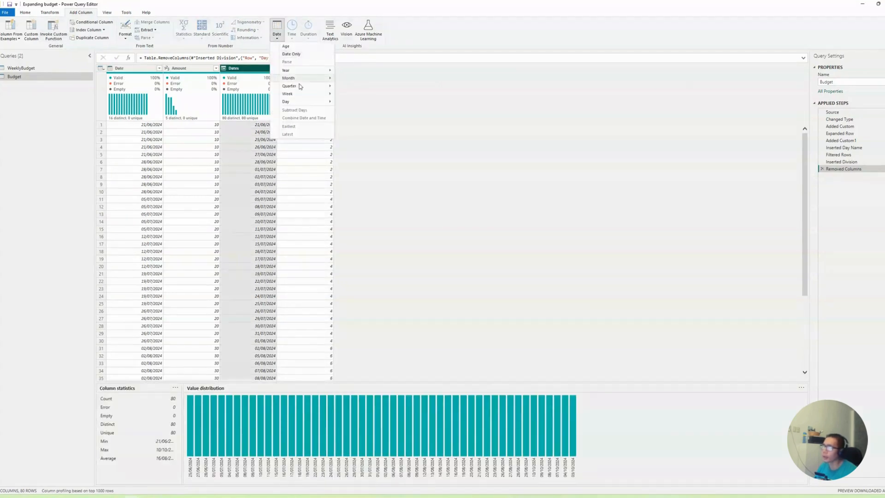
pyautogui.moveTo(295, 72)
pyautogui.click(345, 71)
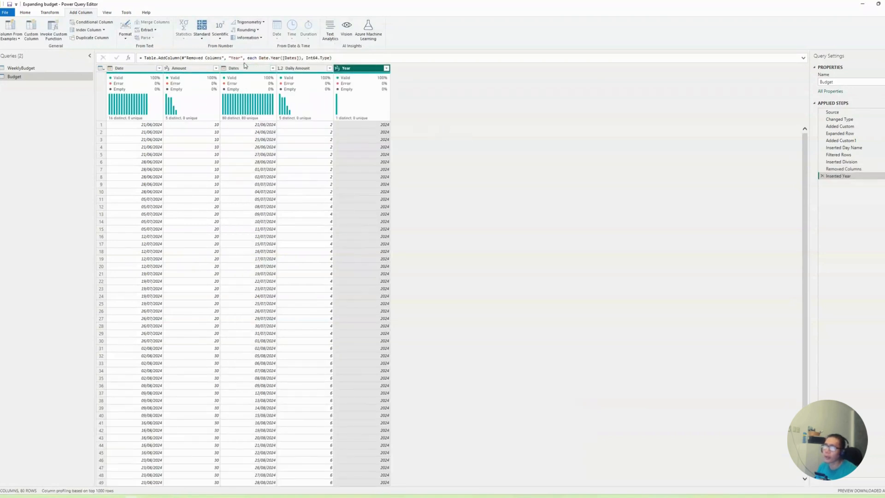
# - Add a Month Name column extracted from the Dates column
pyautogui.click(256, 79)
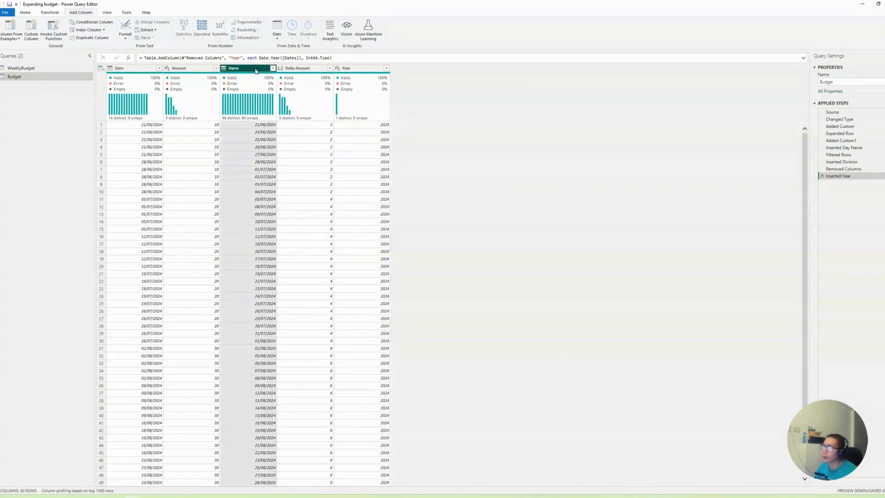
pyautogui.click(278, 38)
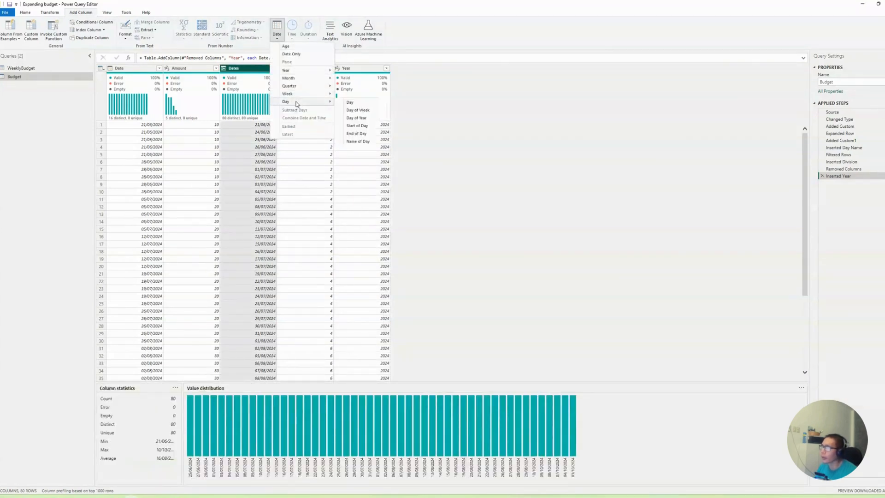
pyautogui.moveTo(304, 78)
pyautogui.click(360, 110)
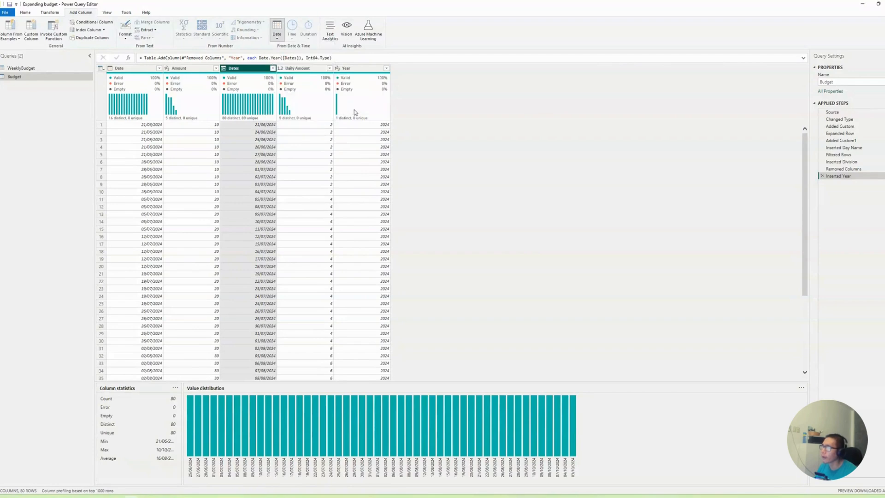
# - Add a numeric Month column extracted from the Dates column
pyautogui.click(251, 69)
pyautogui.click(276, 33)
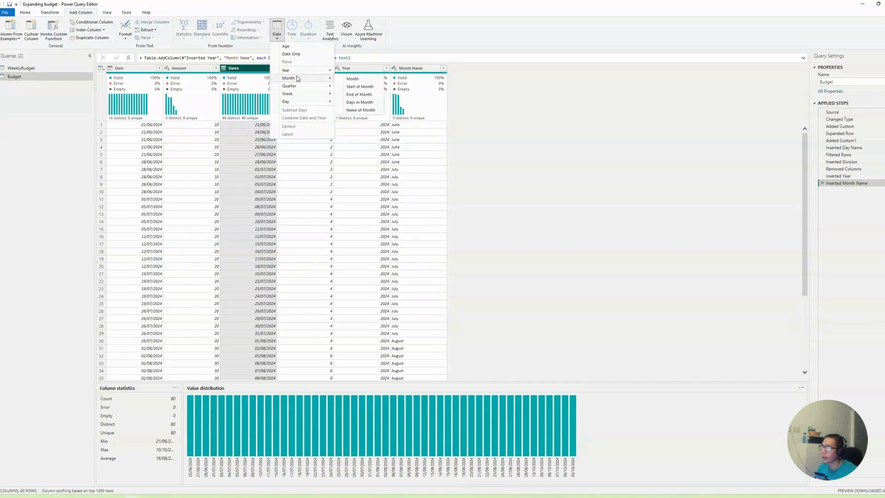
pyautogui.moveTo(297, 81)
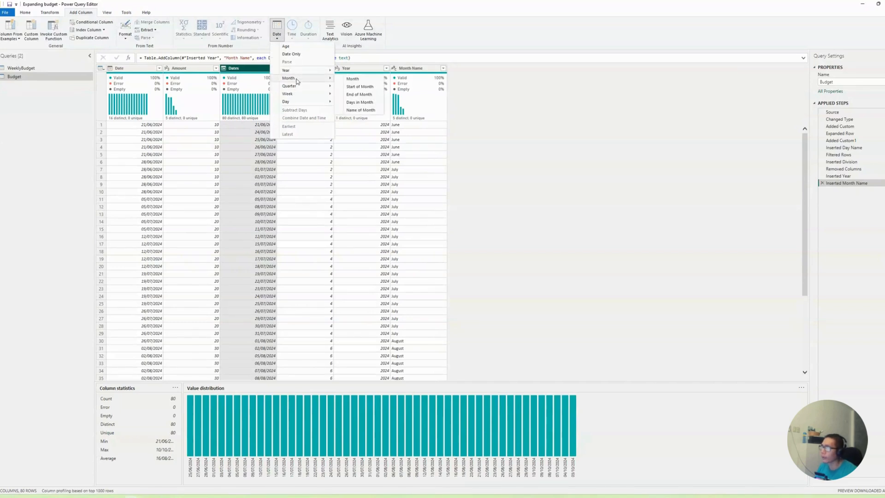
pyautogui.click(373, 80)
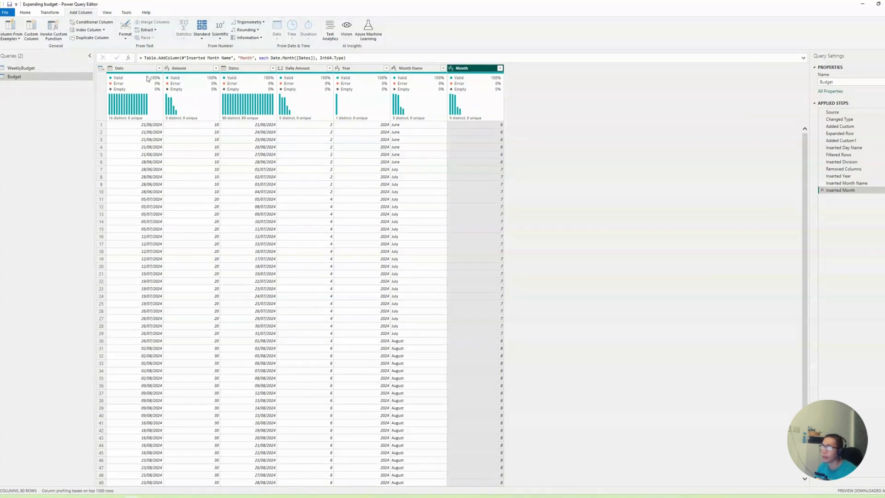
# - Delete the existing WeeklyBudget query and rename the Budget query as WeeklyBudget
pyautogui.click(20, 67)
pyautogui.rightClick(21, 68)
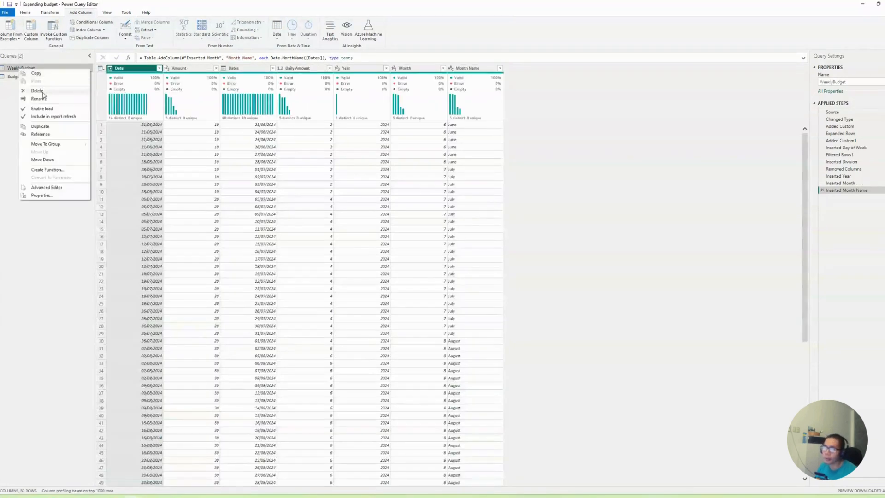
pyautogui.click(42, 92)
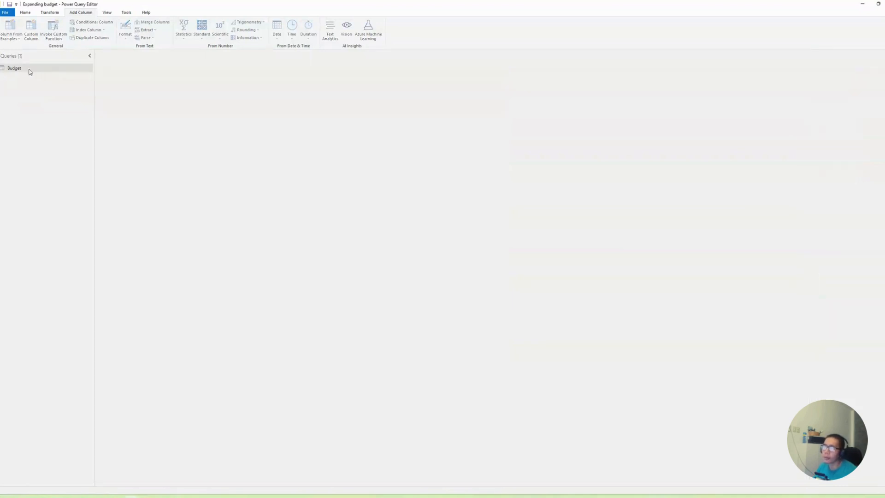
pyautogui.click(29, 69)
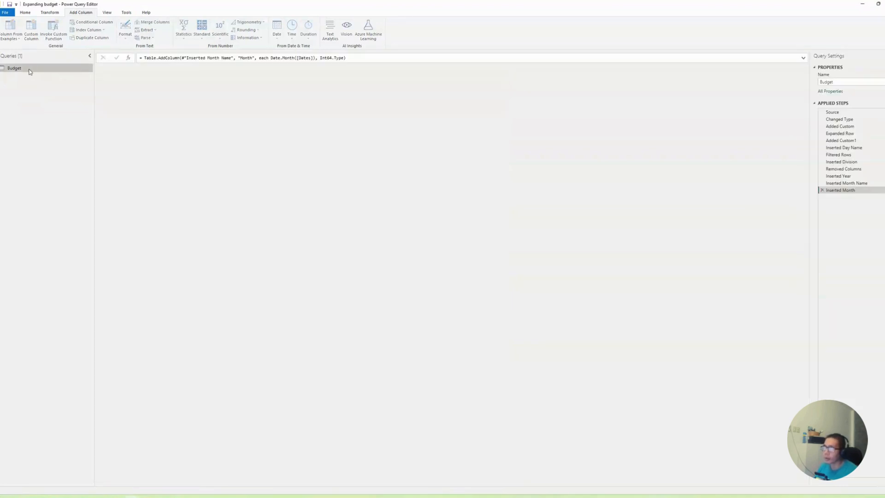
pyautogui.write('Weekly')
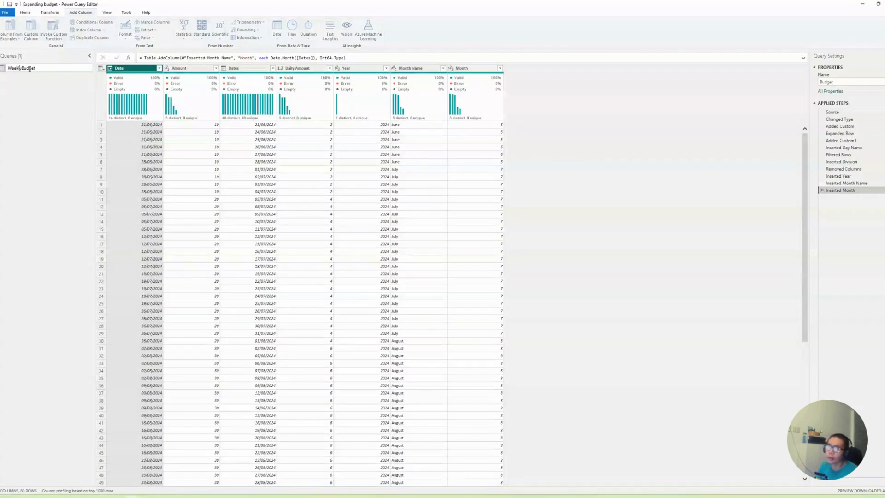
pyautogui.press('Return')
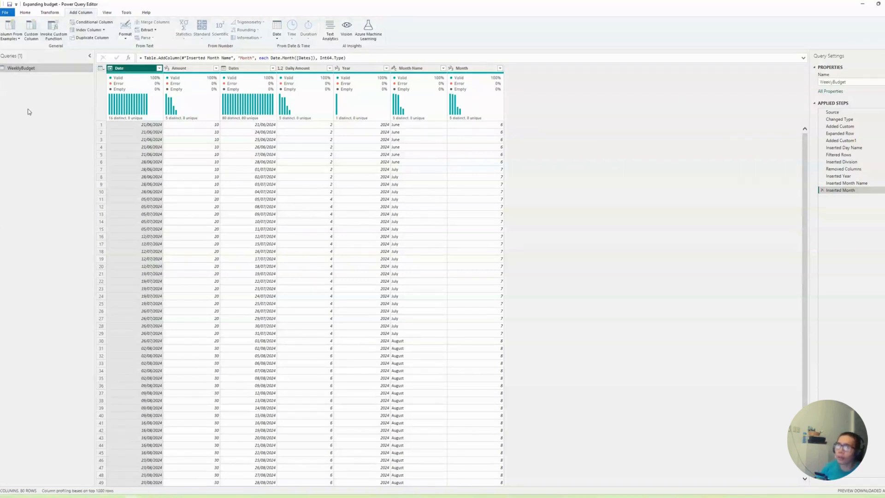
# - Apply the query changes while keeping the editor open, and switch to the Expanding budget report in Power BI Desktop
pyautogui.click(26, 12)
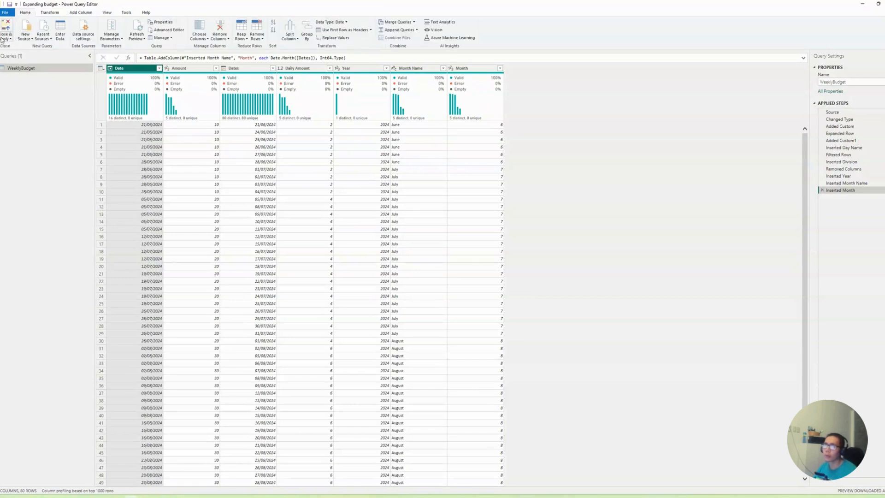
pyautogui.click(6, 37)
pyautogui.click(11, 55)
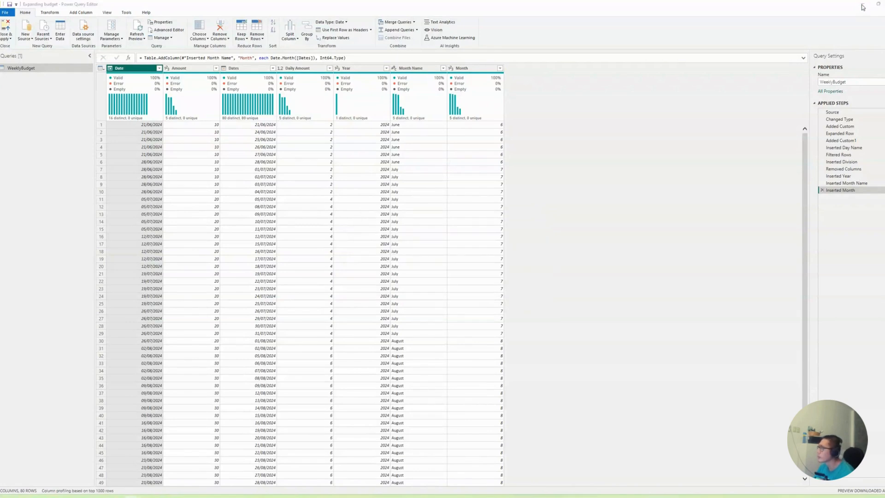
pyautogui.moveTo(132, 497)
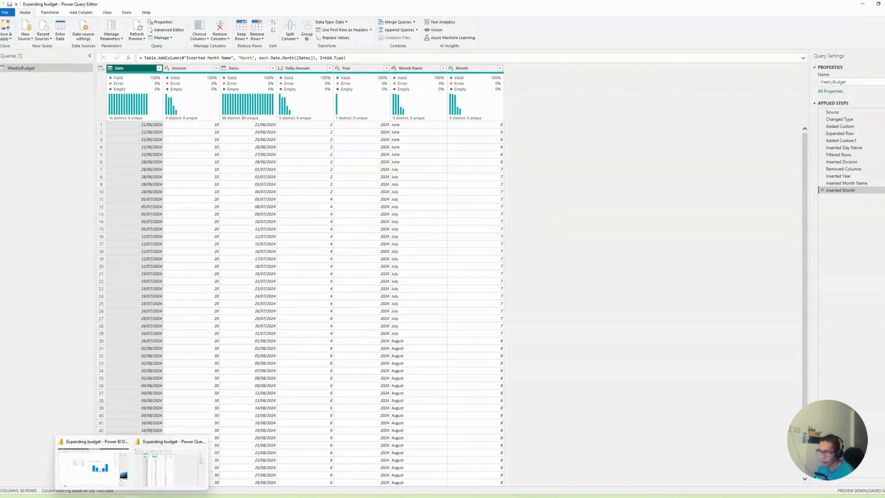
pyautogui.click(106, 484)
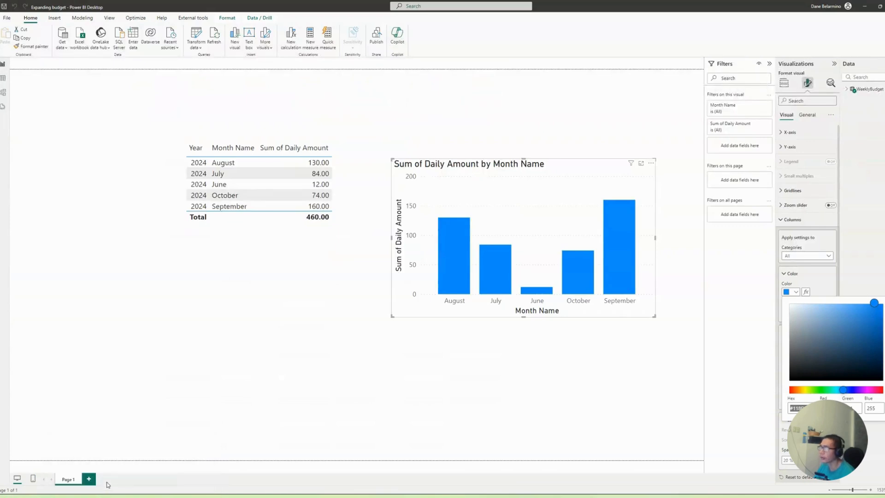
# - Move the table visual on Page 1 toward the upper-left corner of the canvas, clear of the column chart
pyautogui.click(308, 219)
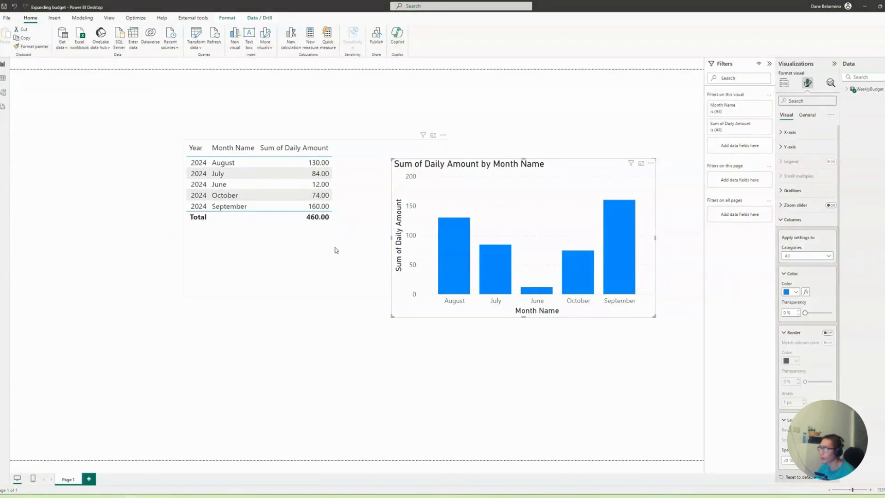
pyautogui.moveTo(335, 247); pyautogui.dragTo(235, 213)
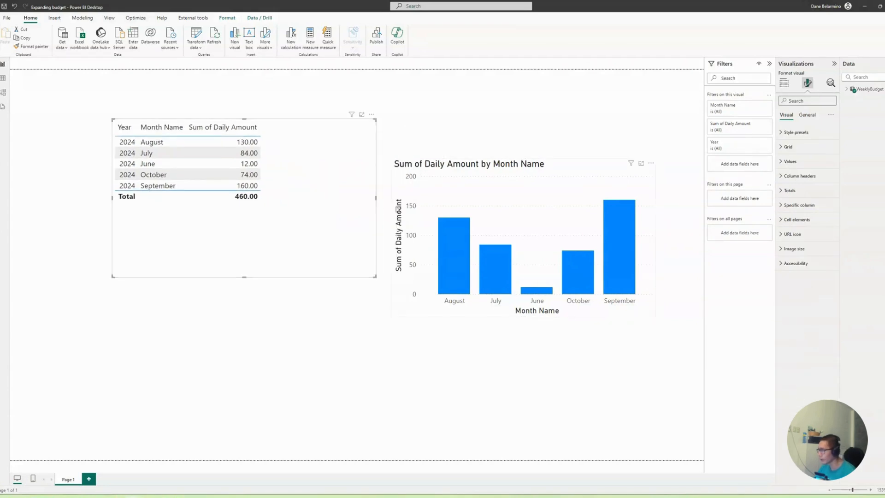
pyautogui.moveTo(286, 227); pyautogui.dragTo(245, 225)
pyautogui.moveTo(316, 270); pyautogui.dragTo(316, 236)
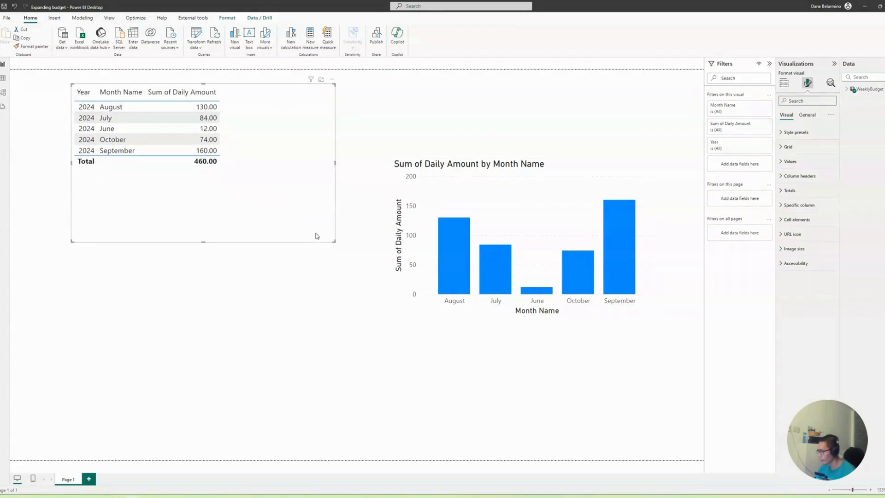
# - Add a new report page and set the WeeklyBudget Year field's default summarization to Don't summarize
pyautogui.click(90, 482)
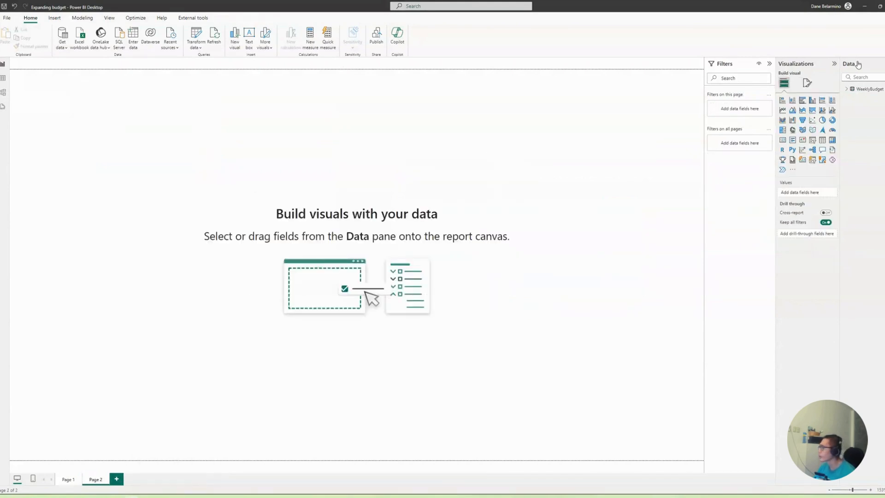
pyautogui.click(846, 89)
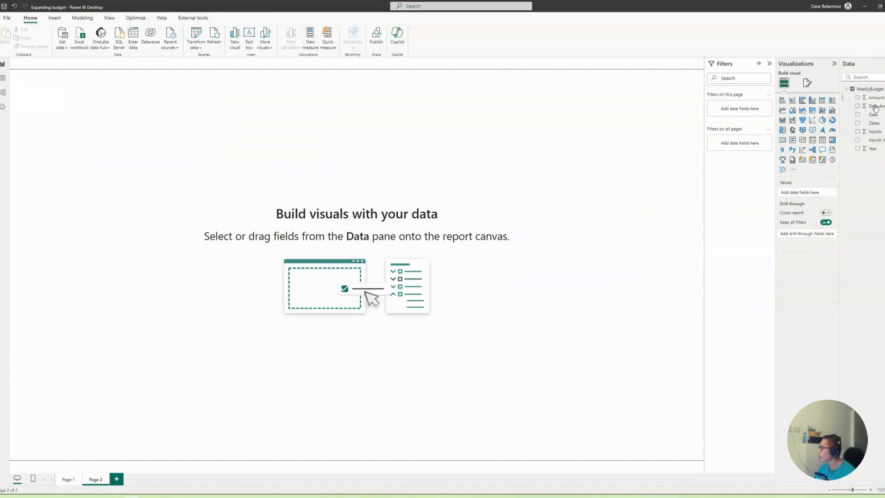
pyautogui.click(872, 148)
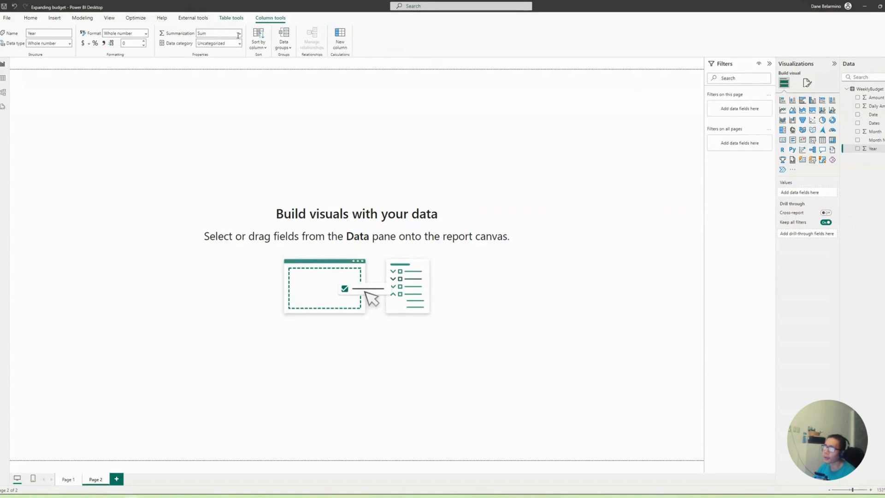
pyautogui.click(239, 34)
pyautogui.click(226, 43)
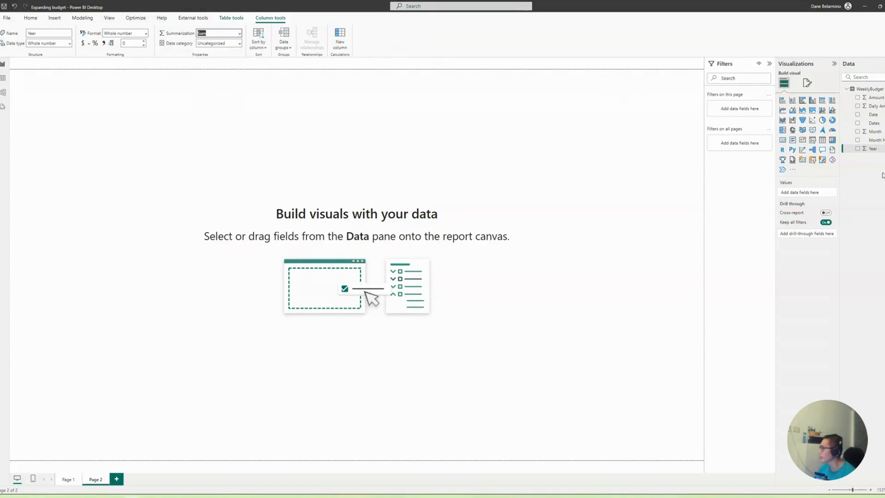
# - Build a table visual with Year, Month Name and Daily Amount on Page 2, enlarge it and move it nearer the canvas centre
pyautogui.click(857, 149)
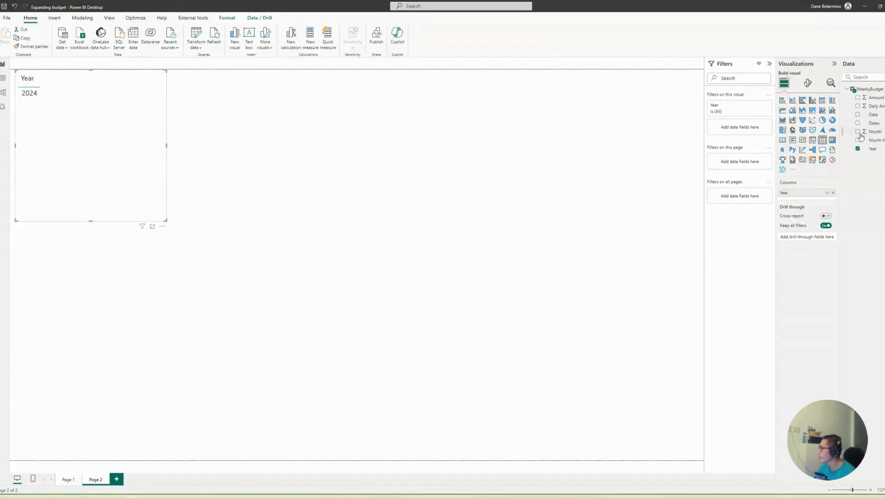
pyautogui.click(857, 140)
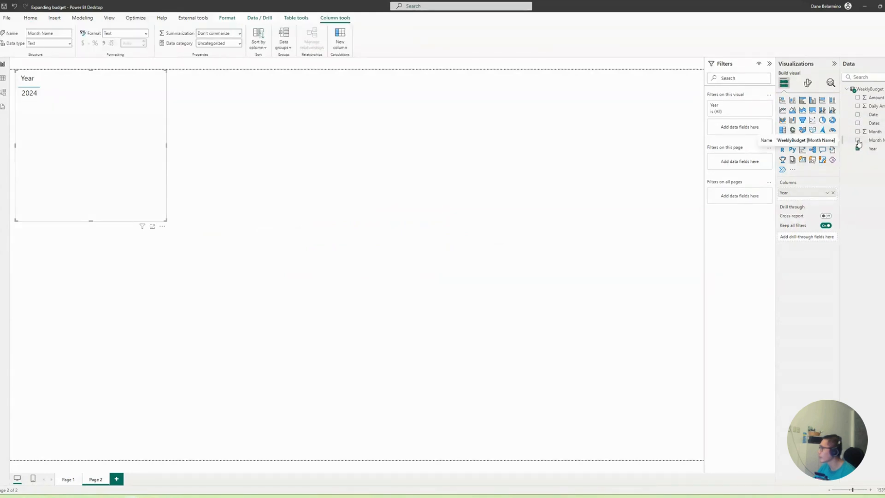
pyautogui.click(857, 107)
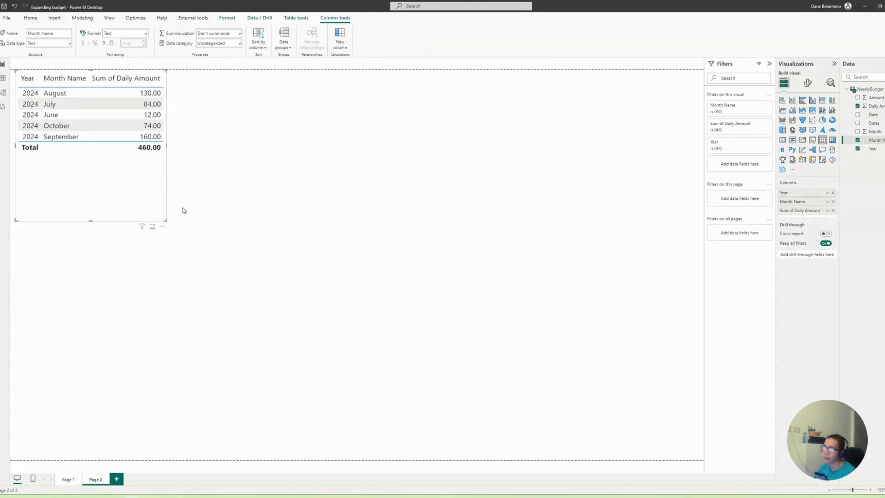
pyautogui.moveTo(165, 219); pyautogui.dragTo(312, 255)
pyautogui.moveTo(115, 196); pyautogui.dragTo(234, 263)
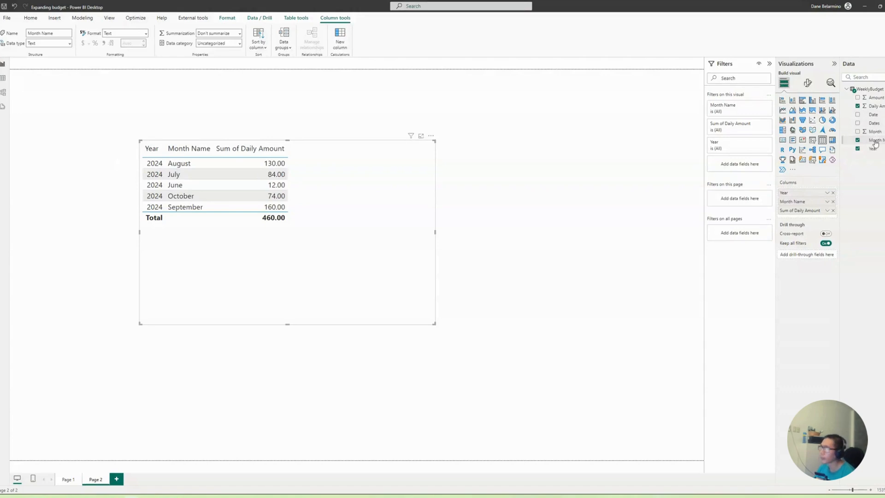
# - Sort the Month Name column by the Month column
pyautogui.click(258, 45)
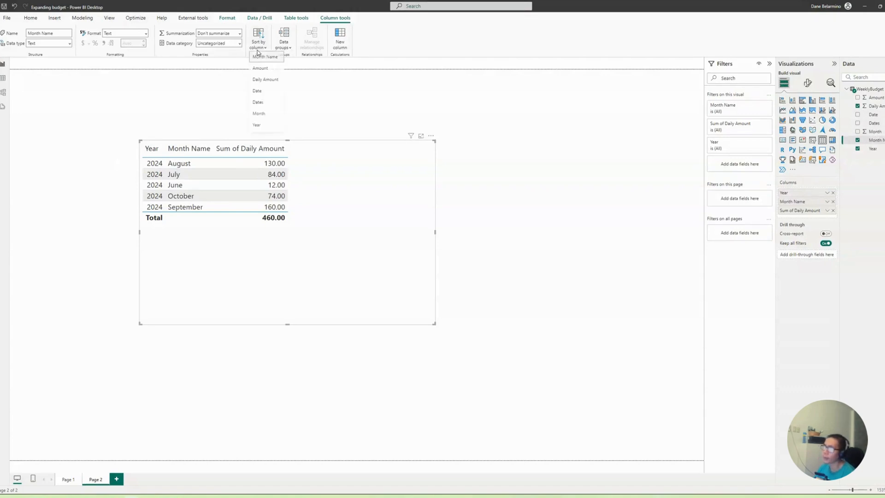
pyautogui.click(259, 116)
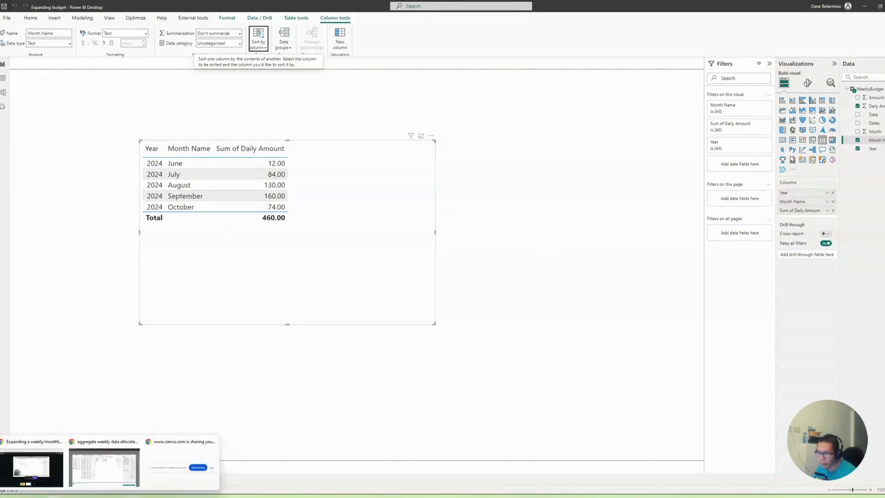
# - Compare the table's monthly and overall totals with the dataset and expected result in the browser's forum screenshot
pyautogui.click(95, 481)
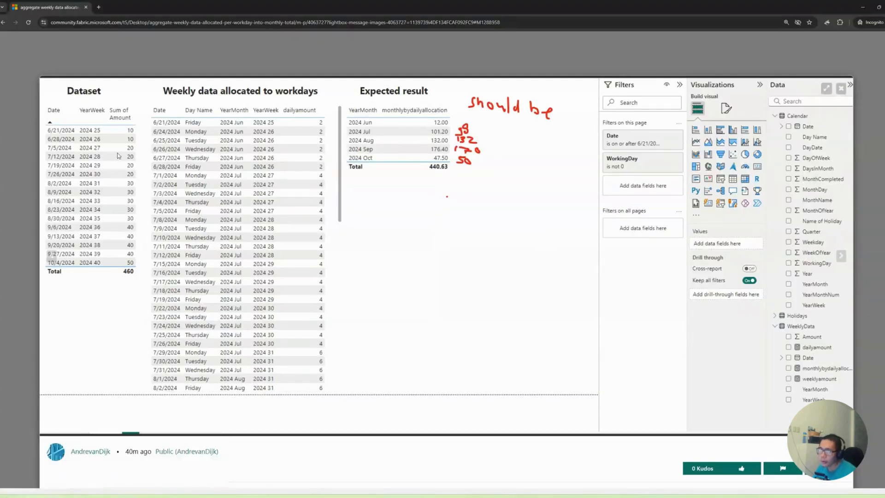
pyautogui.hotkey('alt', 'Tab')
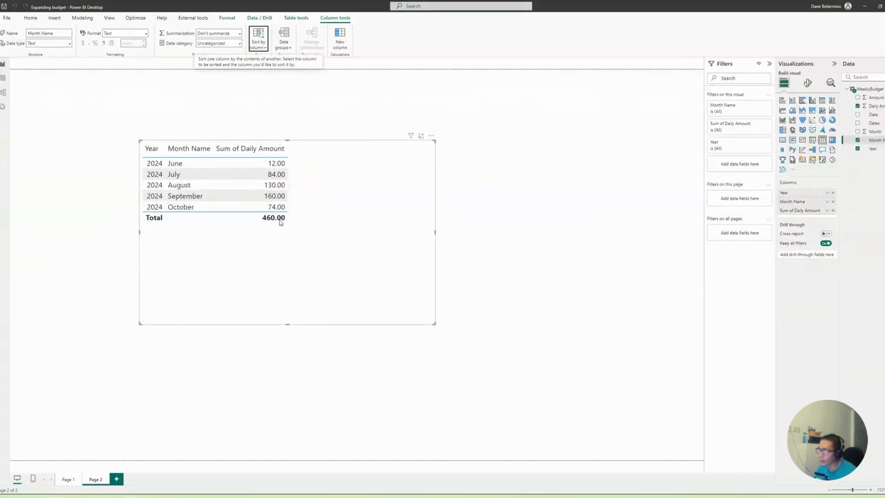
pyautogui.hotkey('alt', 'Tab')
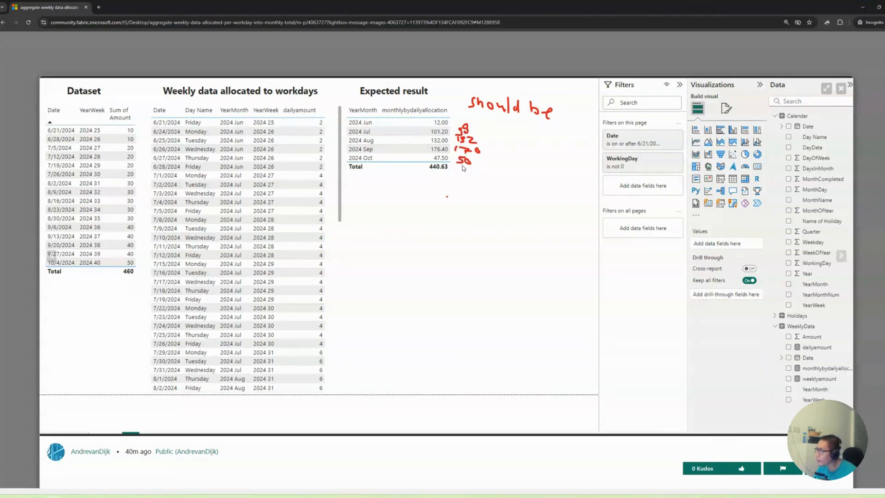
pyautogui.hotkey('alt', 'Tab')
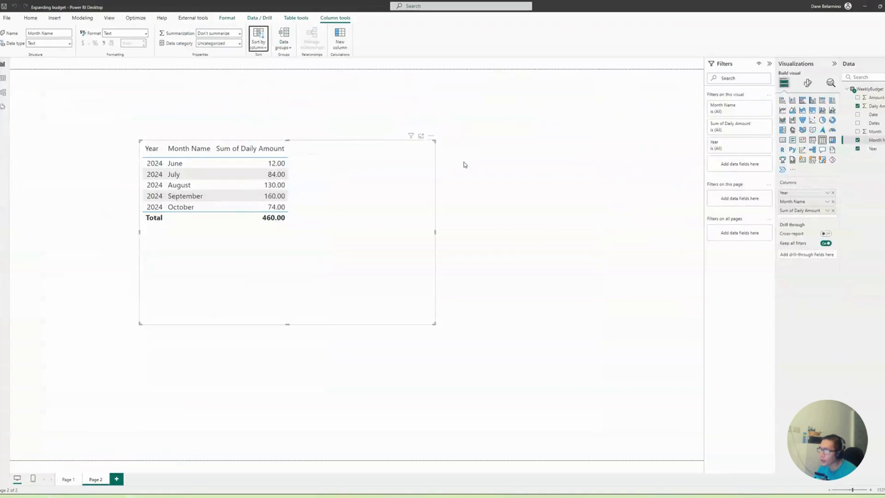
pyautogui.hotkey('alt', 'Tab')
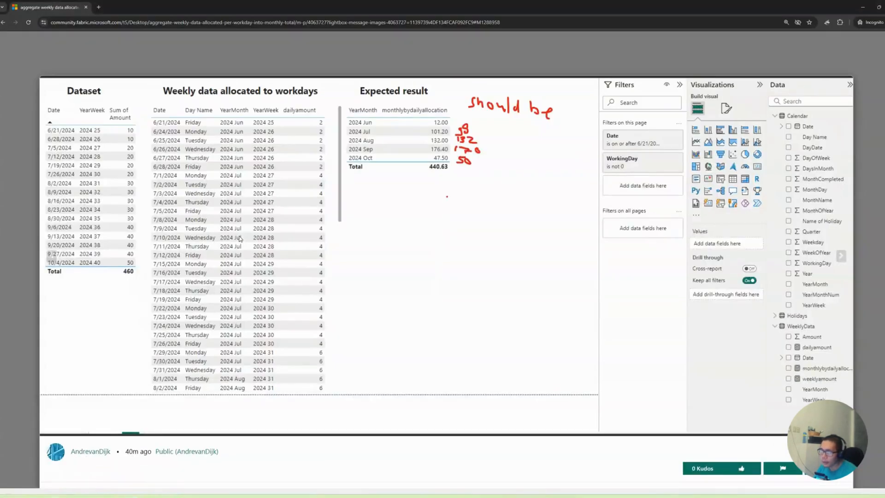
pyautogui.hotkey('alt', 'Tab')
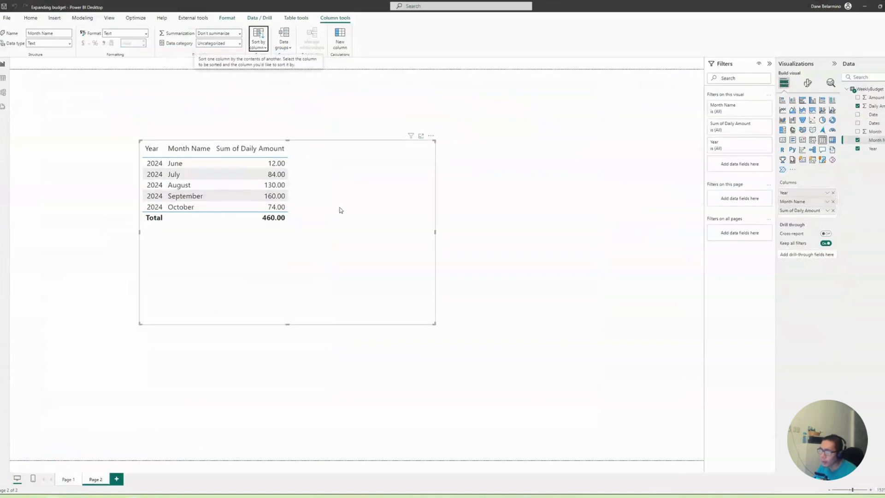
# - Move the monthly totals table closer to the left edge of the Page 2 canvas
pyautogui.moveTo(341, 245); pyautogui.dragTo(293, 239)
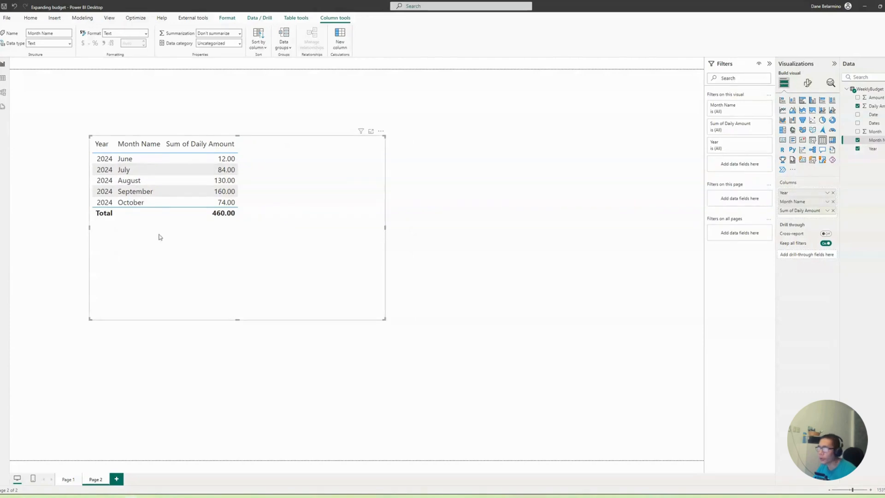
# - Shift the monthly totals table further toward the canvas's left edge, and copy the Month and Budget range H2:I14 from the Excel workbook
pyautogui.moveTo(271, 254); pyautogui.dragTo(212, 256)
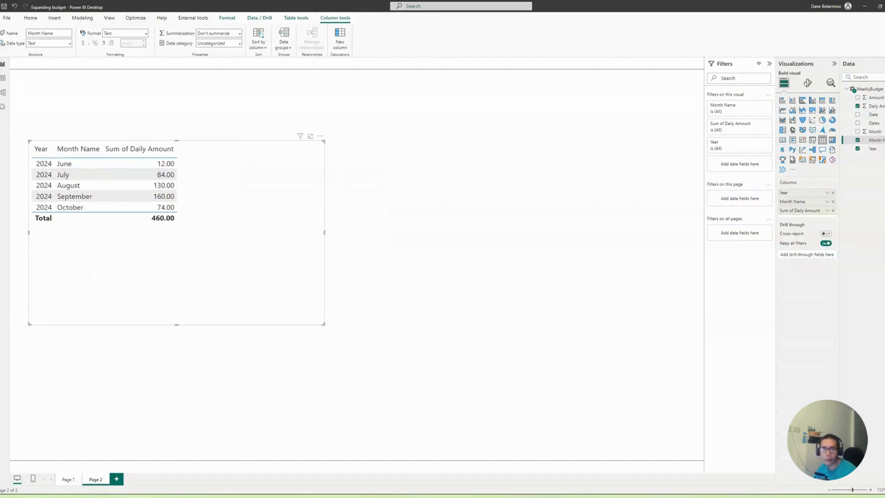
pyautogui.hotkey('alt', 'Tab')
pyautogui.click(423, 245)
pyautogui.click(437, 213)
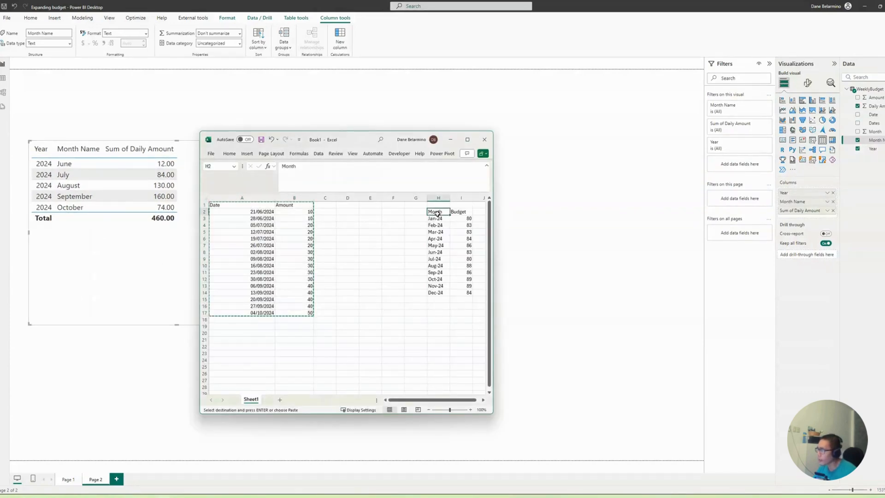
pyautogui.moveTo(437, 213); pyautogui.dragTo(467, 293)
pyautogui.hotkey('ctrl', 'c')
pyautogui.hotkey('alt', 'Tab')
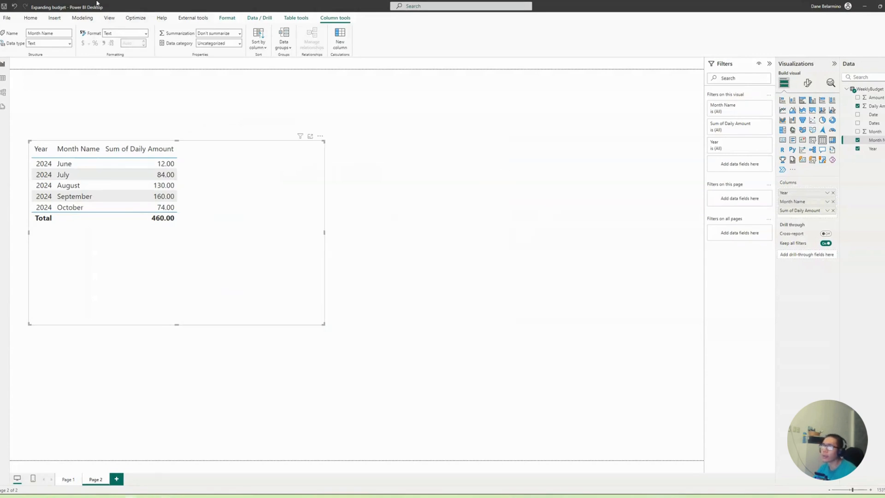
# - Paste the copied month and budget data into Power BI as a new table named MontlyBudget and open it for editing in Power Query
pyautogui.click(84, 464)
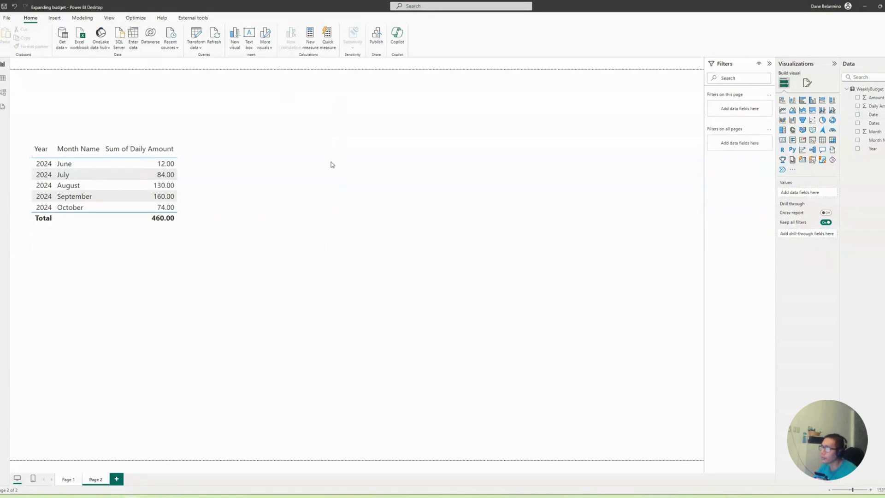
pyautogui.hotkey('ctrl', 'v')
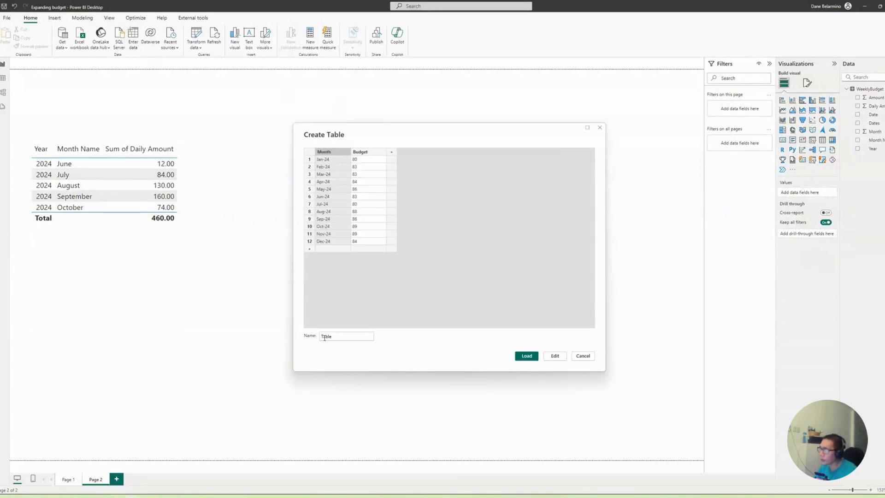
pyautogui.moveTo(341, 336); pyautogui.dragTo(254, 329)
pyautogui.write('Mo')
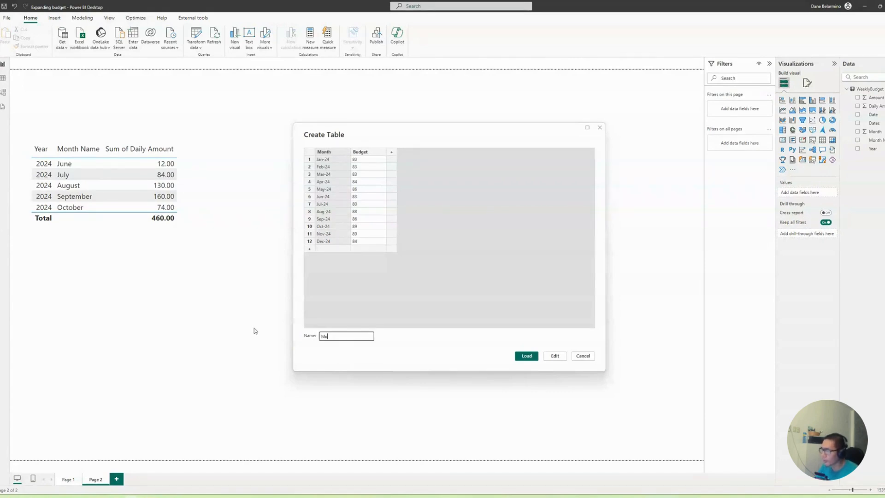
pyautogui.write('ntlyBud')
pyautogui.press('BackSpace')
pyautogui.press('BackSpace')
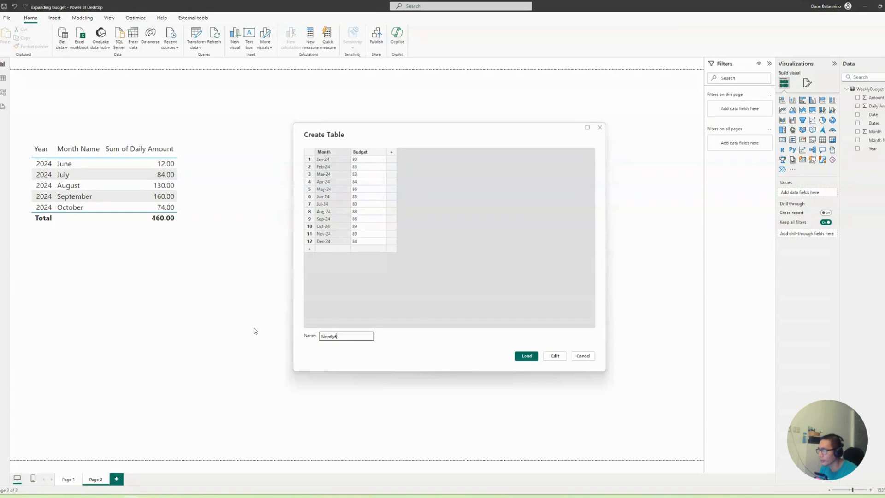
pyautogui.write('udget')
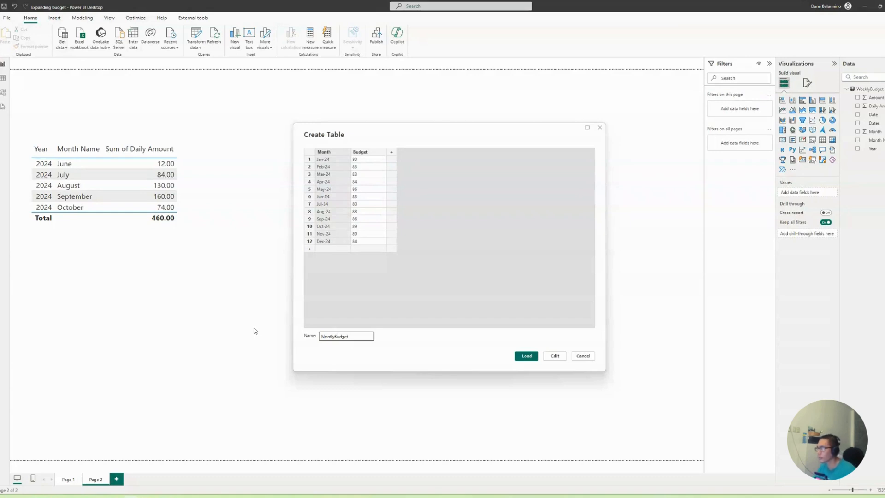
pyautogui.click(556, 358)
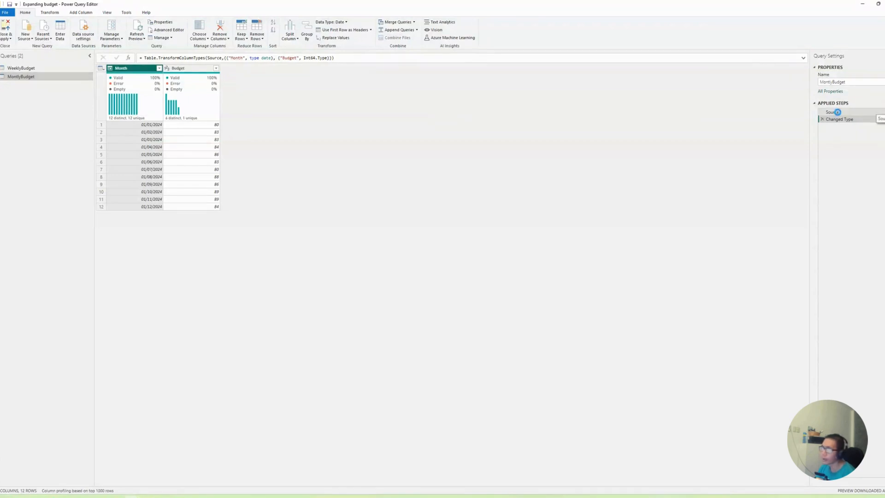
# - Compare the Month values in the Source and Changed Type steps of MontlyBudget, and delete the Changed Type step
pyautogui.click(832, 112)
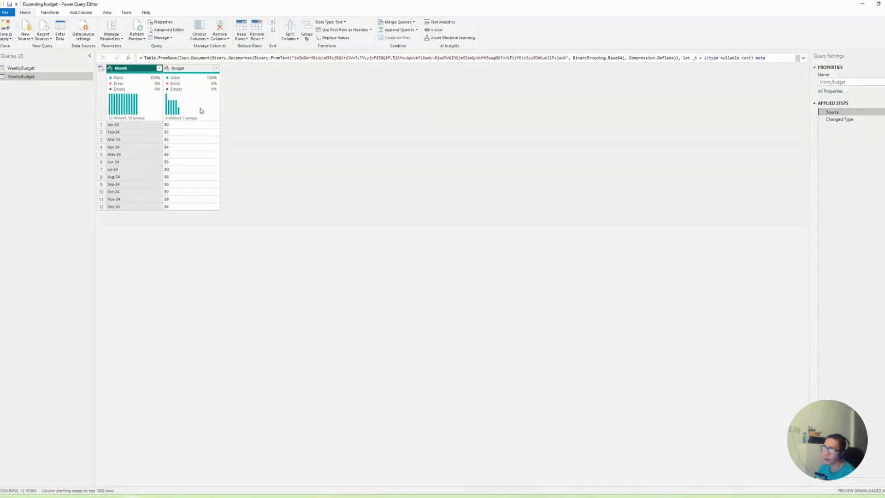
pyautogui.click(141, 125)
pyautogui.click(144, 177)
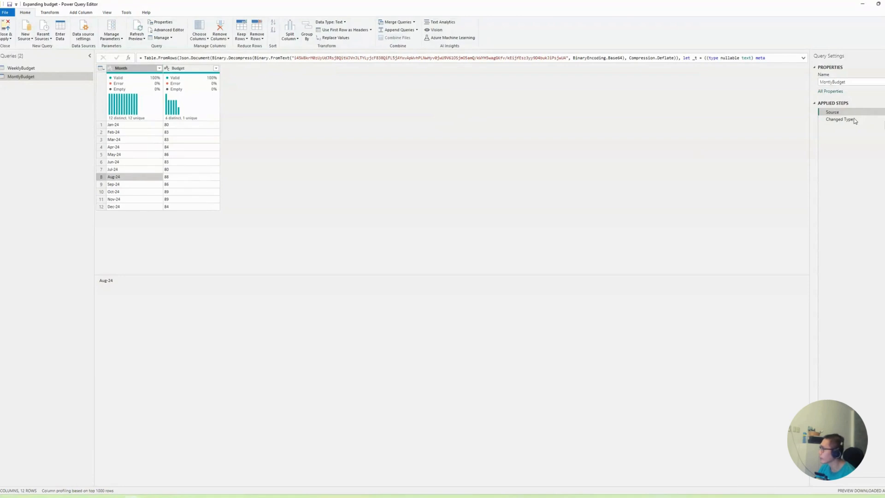
pyautogui.click(852, 120)
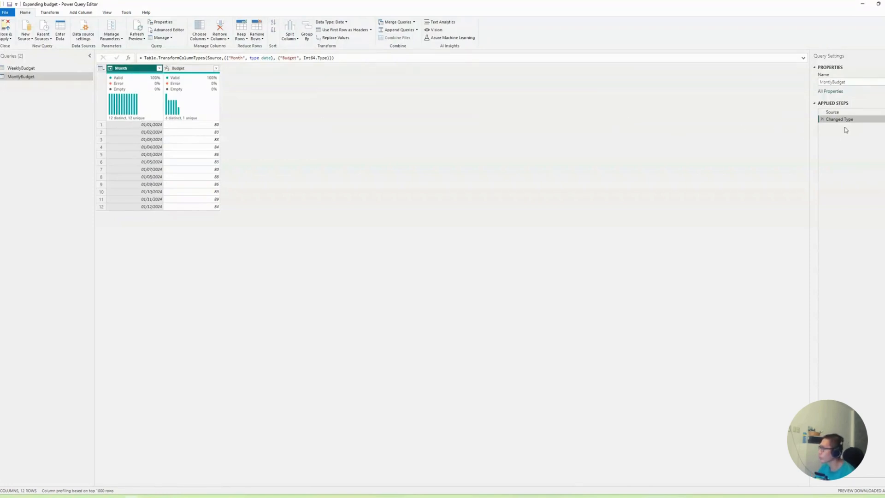
pyautogui.click(822, 120)
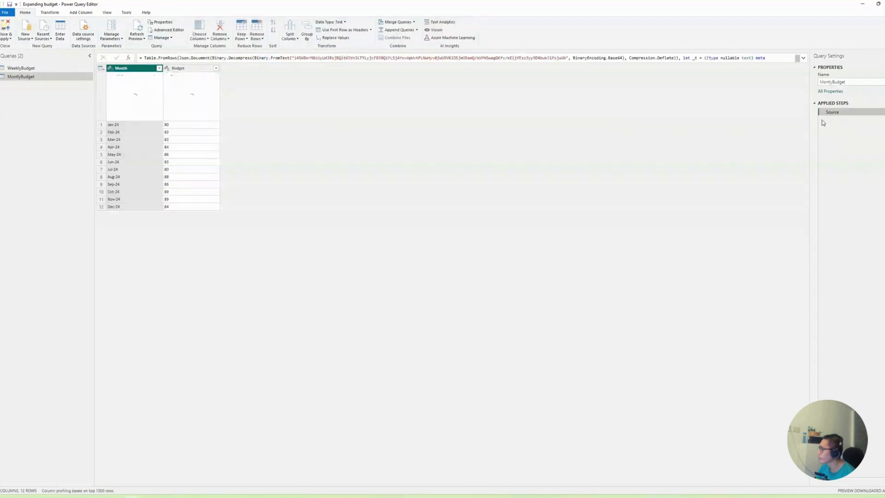
# - Duplicate the Month column and name the copy "Start of Month" in the step's formula
pyautogui.click(129, 70)
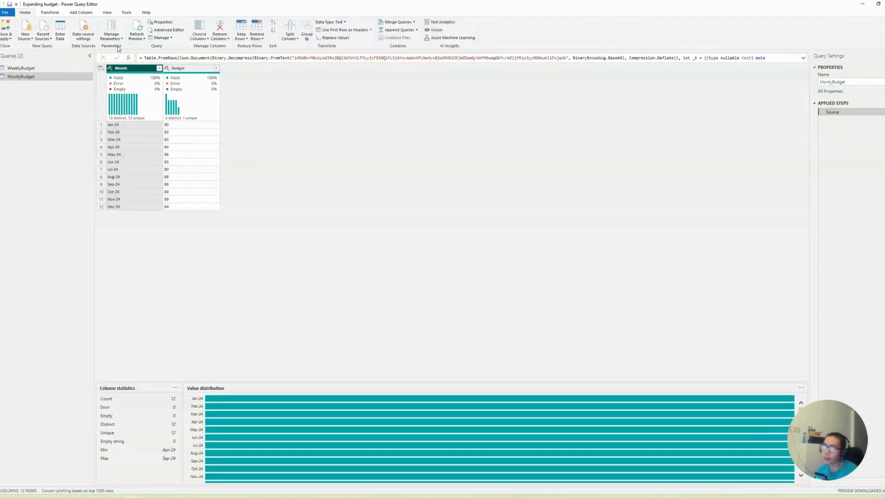
pyautogui.click(85, 13)
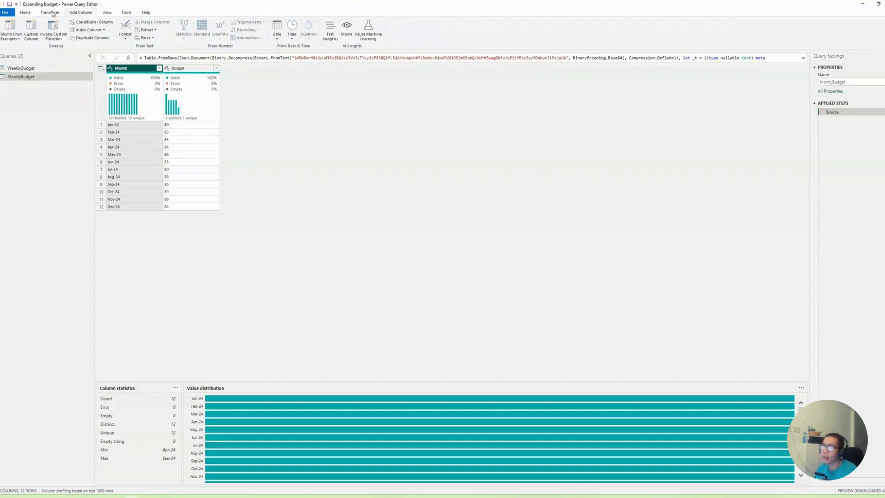
pyautogui.click(91, 38)
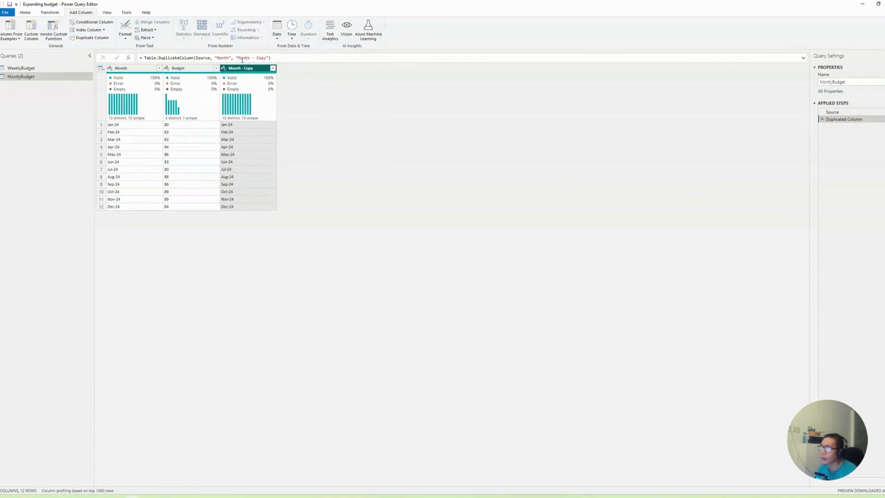
pyautogui.moveTo(238, 59); pyautogui.dragTo(272, 59)
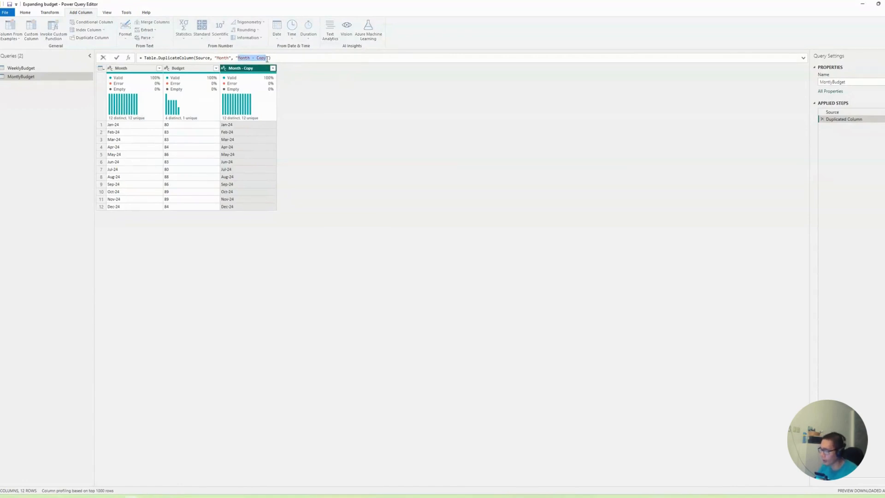
pyautogui.write('Start')
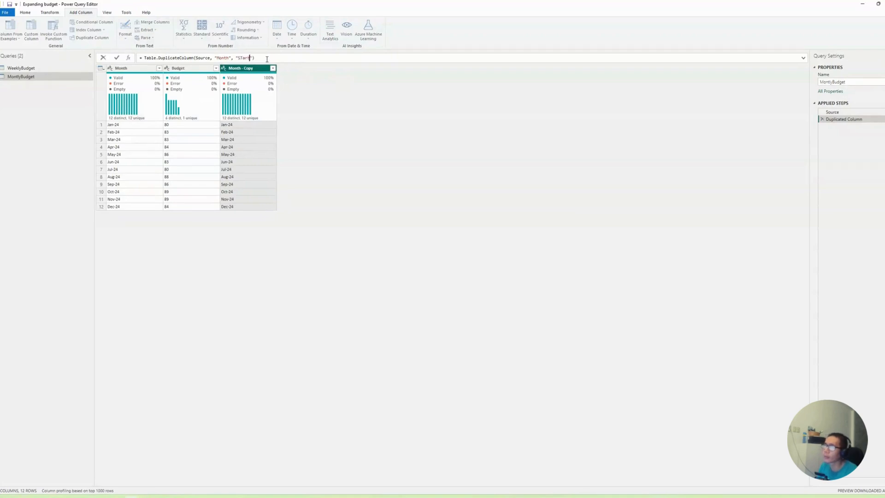
pyautogui.hotkey('ctrl', 'z')
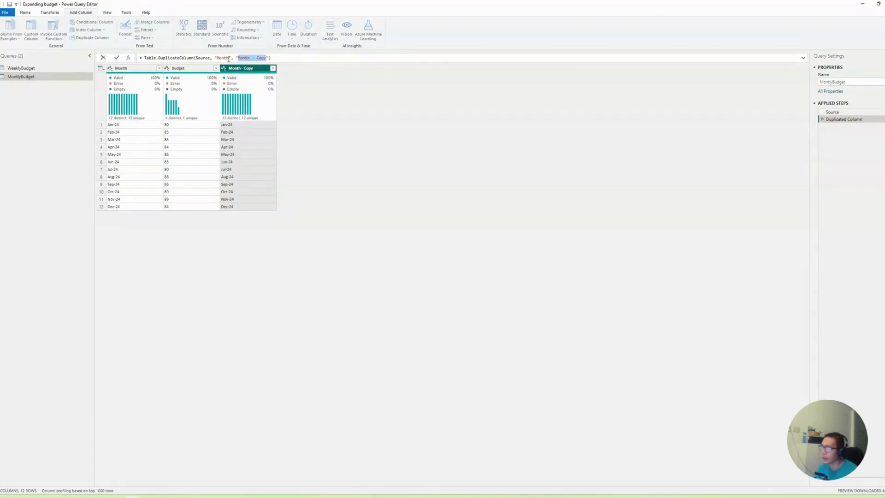
pyautogui.write('Start')
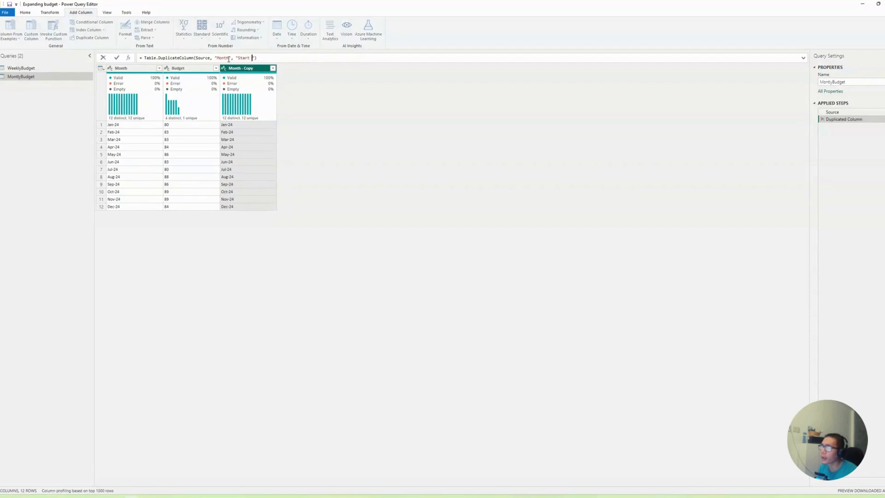
pyautogui.write(' of Month')
pyautogui.press('Return')
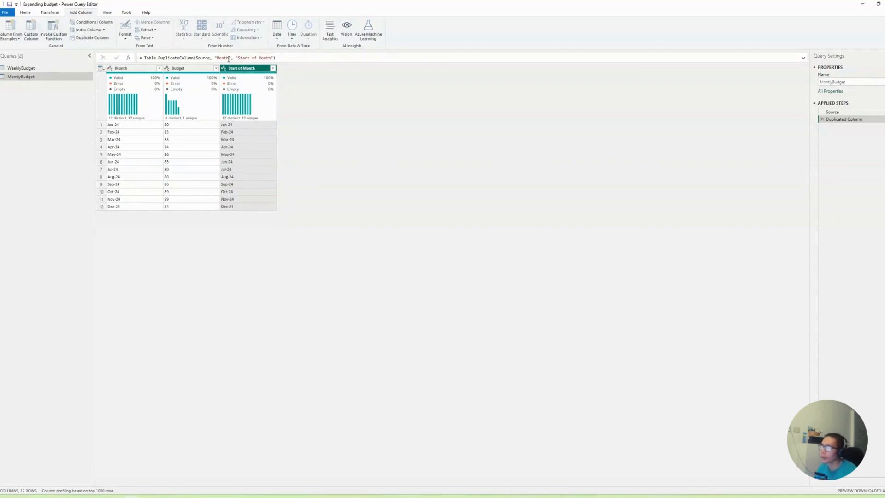
# - Set the Start of Month column's data type to Date and the Budget column's to Whole Number
pyautogui.click(224, 71)
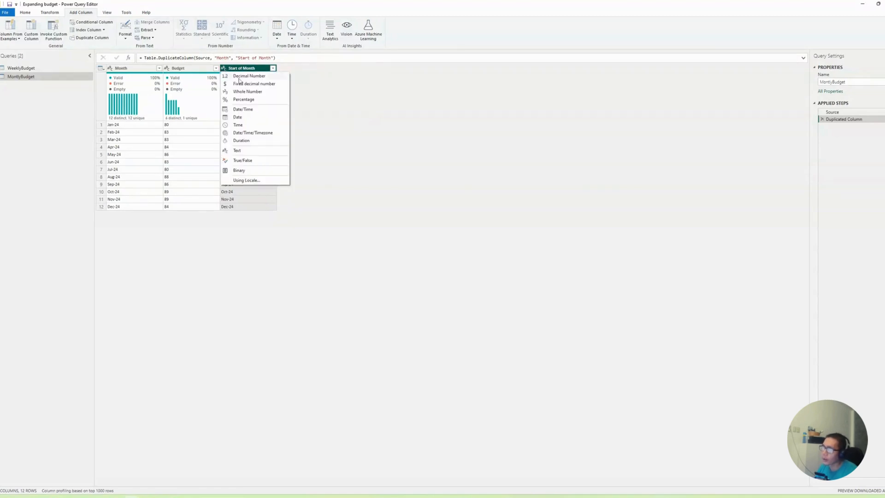
pyautogui.click(247, 119)
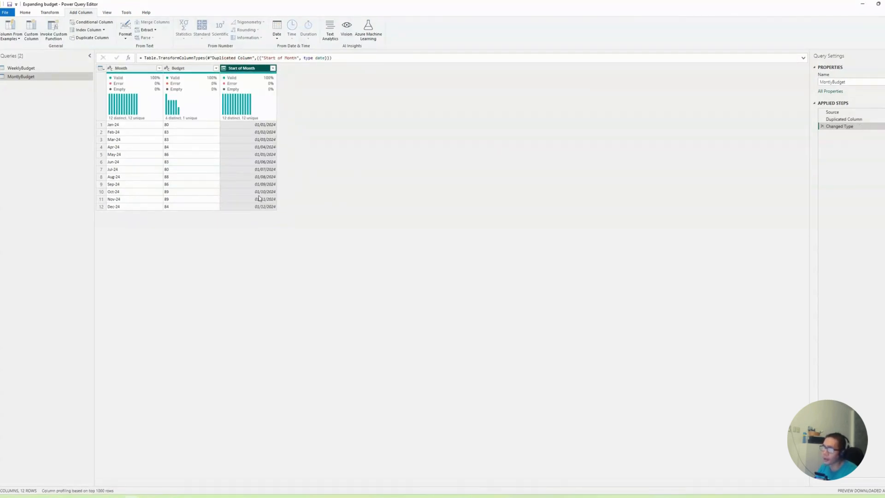
pyautogui.click(115, 128)
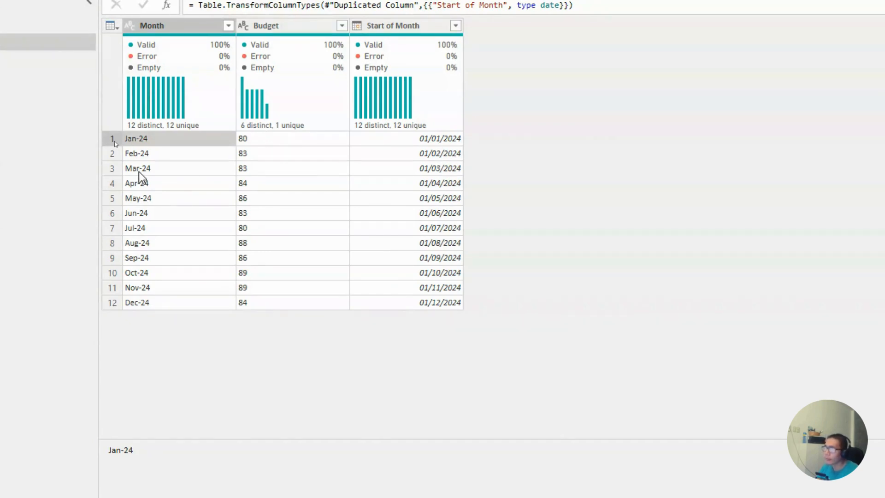
pyautogui.click(243, 25)
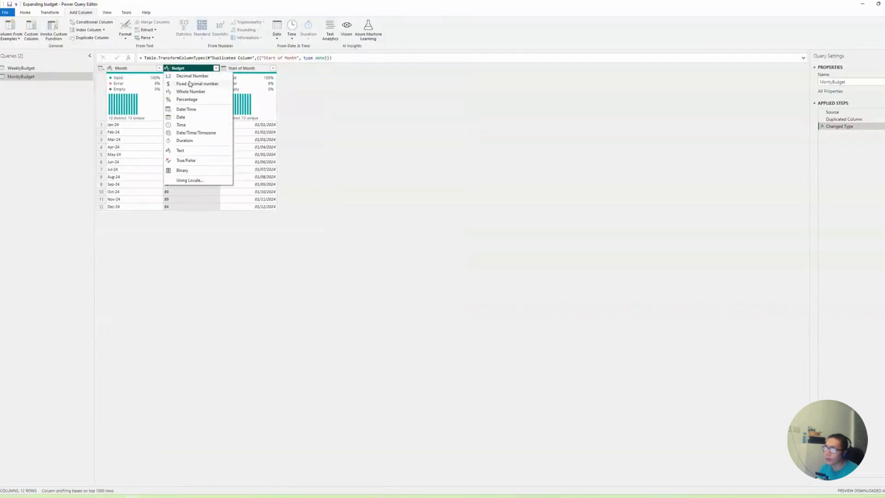
pyautogui.click(190, 91)
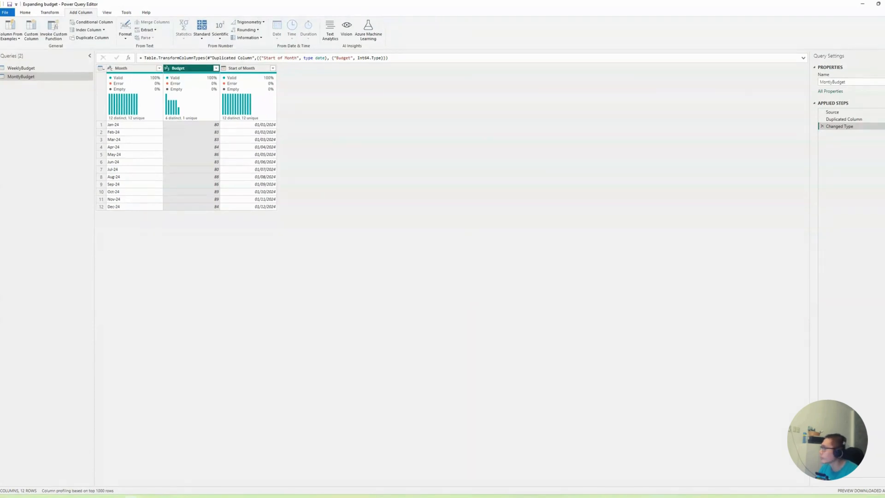
pyautogui.click(850, 112)
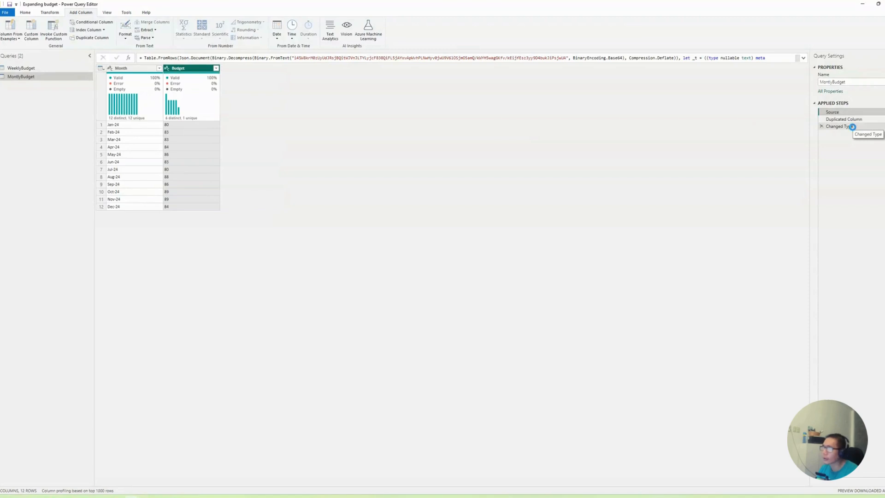
pyautogui.click(851, 127)
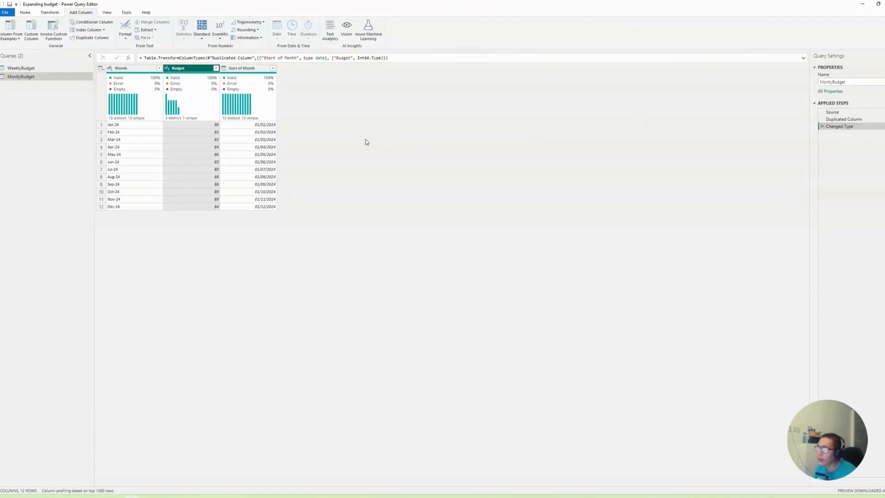
# - Add a Days in Month column calculated from the Start of Month column
pyautogui.click(271, 78)
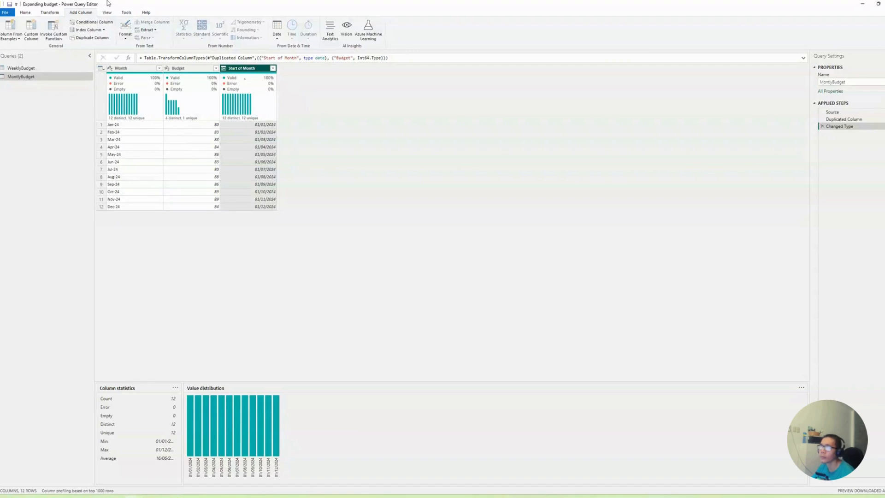
pyautogui.moveTo(257, 88)
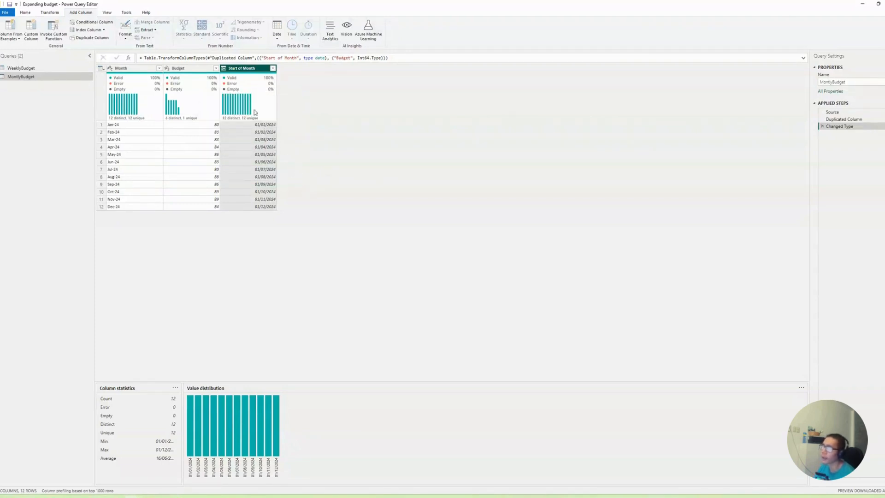
pyautogui.click(276, 32)
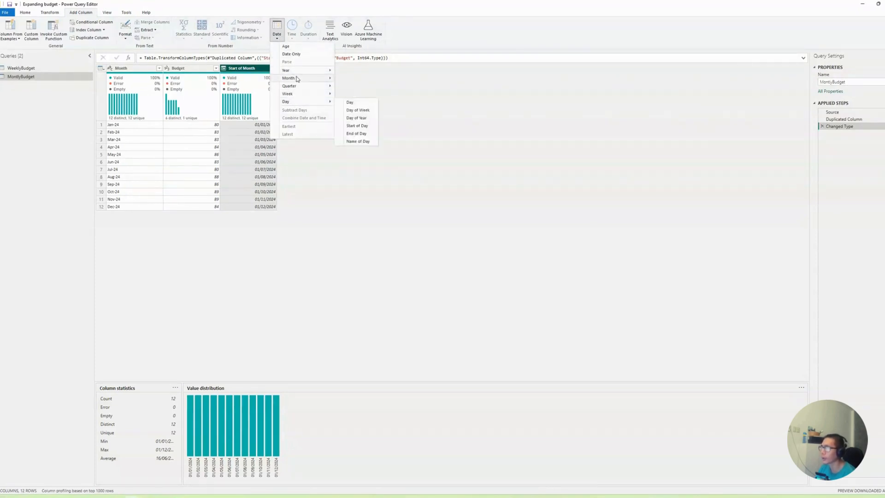
pyautogui.moveTo(297, 79)
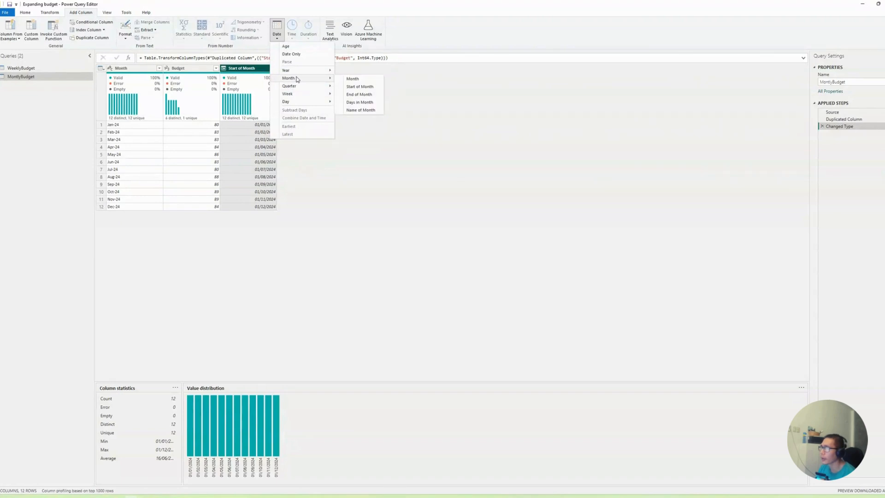
pyautogui.click(354, 103)
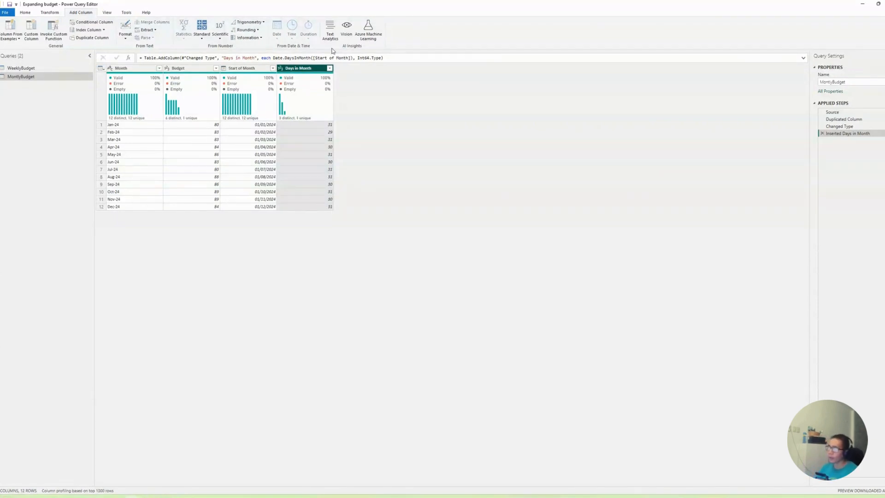
# - Review the Added Custom step of the WeeklyBudget query and preview the list in its first Row cell
pyautogui.click(21, 69)
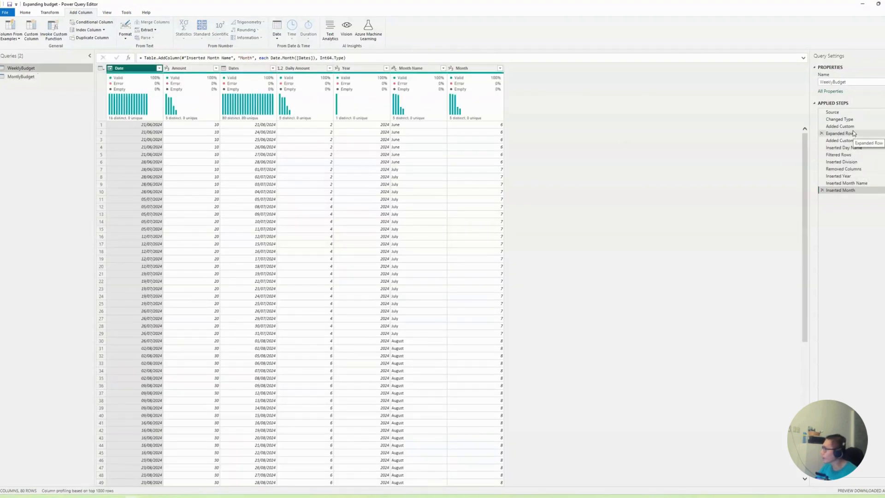
pyautogui.click(839, 126)
pyautogui.click(255, 127)
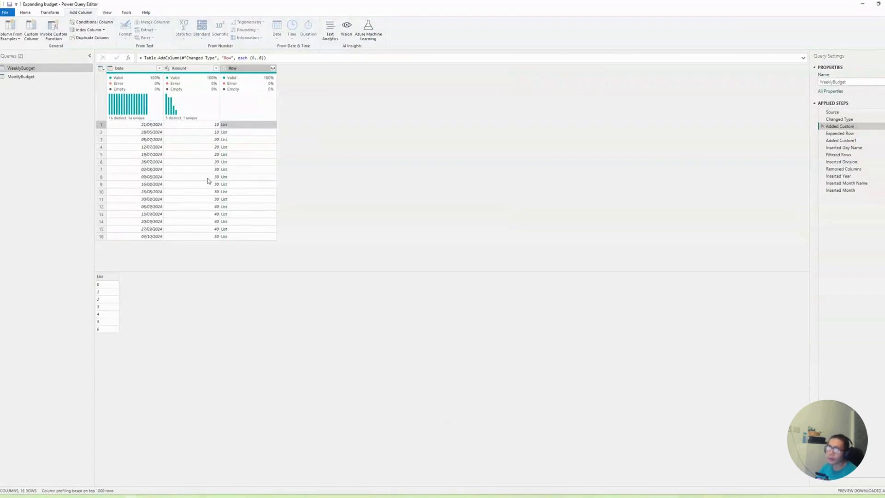
# - Add a custom column named Rows to the MontlyBudget query with the formula {0..[Days in Month]-1}
pyautogui.click(19, 77)
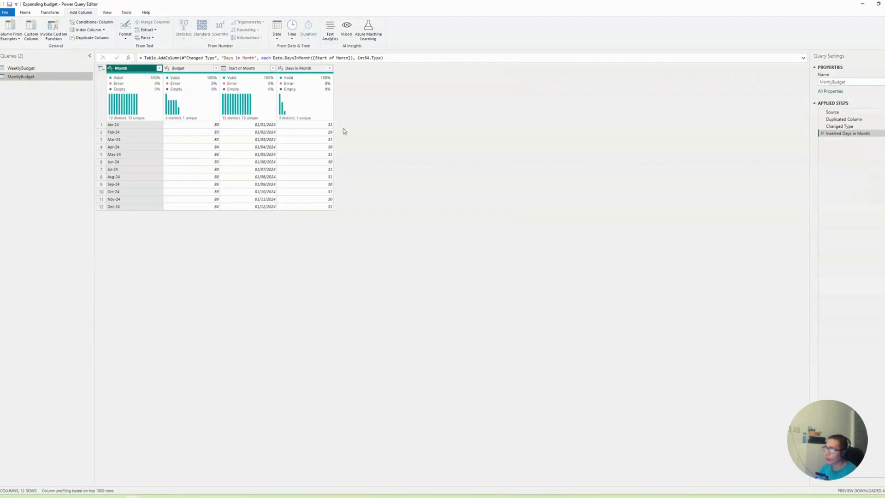
pyautogui.click(321, 125)
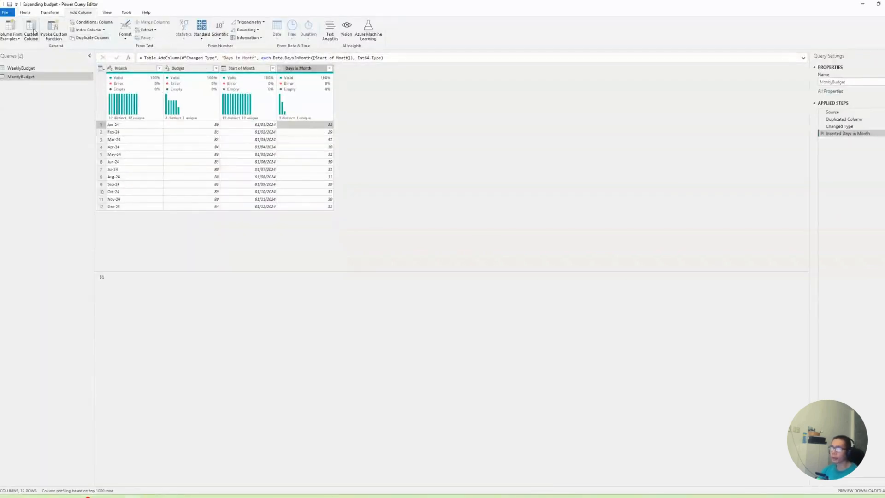
pyautogui.click(32, 31)
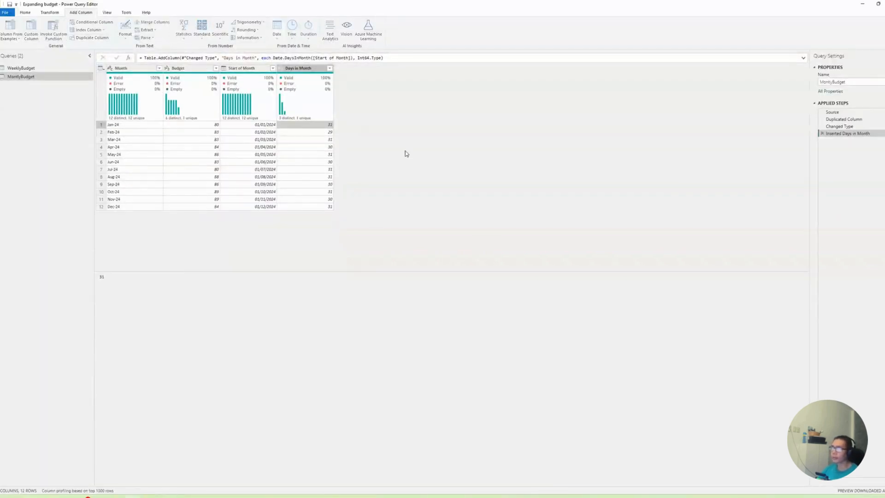
pyautogui.doubleClick(366, 212)
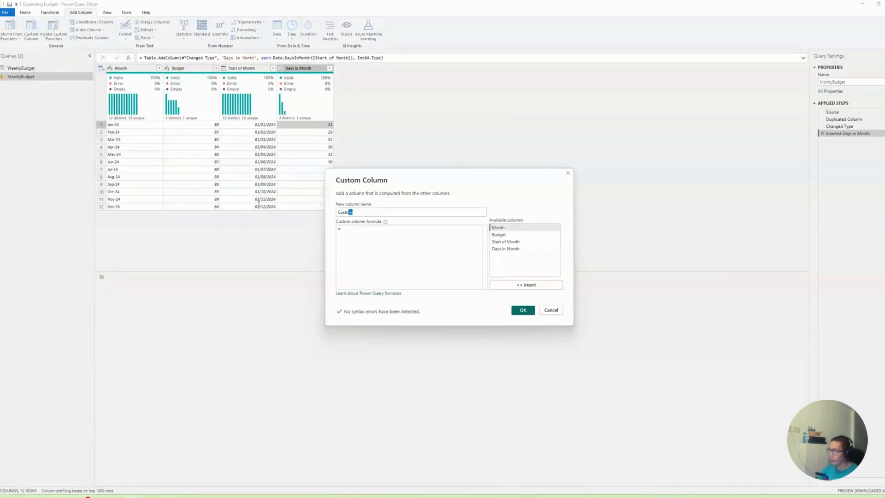
pyautogui.write('Rows')
pyautogui.write('[')
pyautogui.write('00')
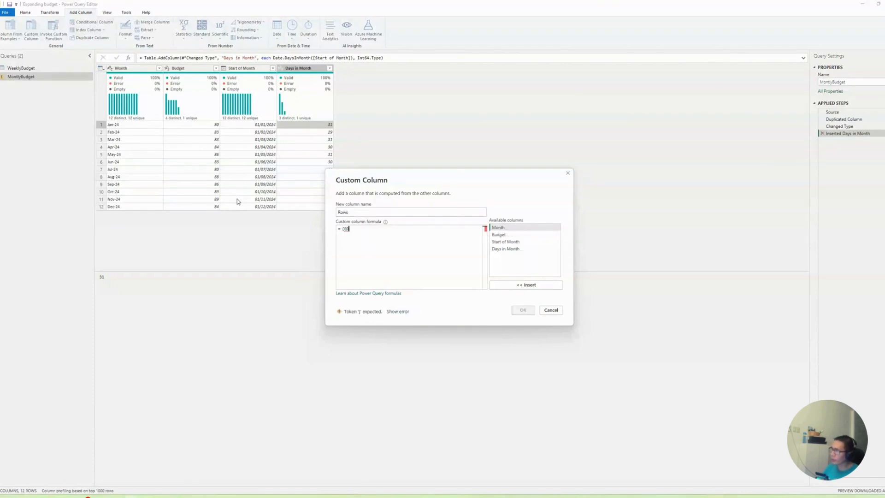
pyautogui.press('BackSpace')
pyautogui.write('..')
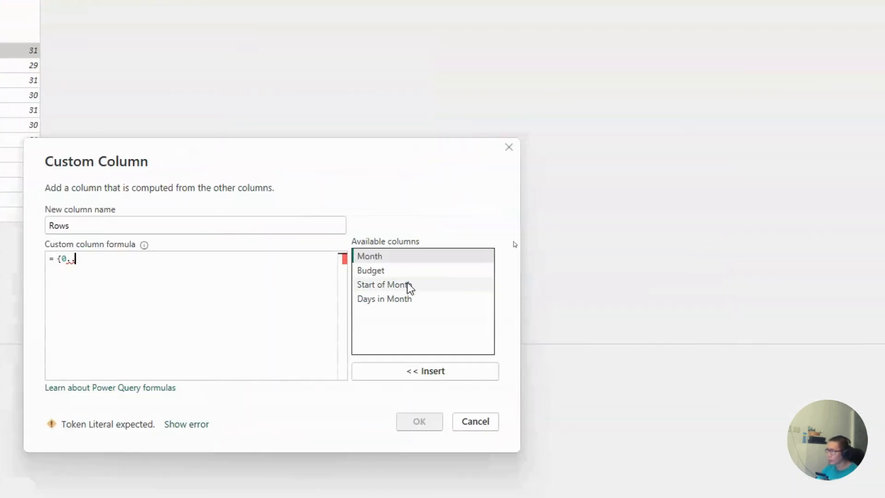
pyautogui.doubleClick(364, 299)
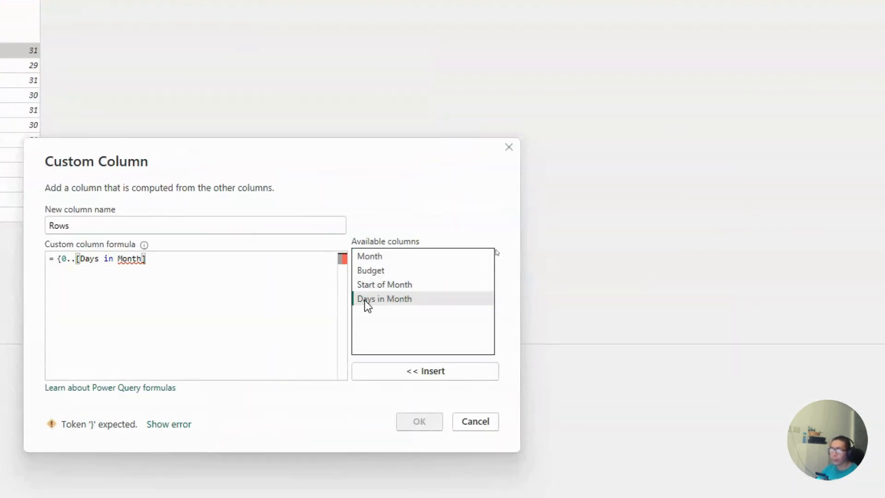
pyautogui.write('-1')
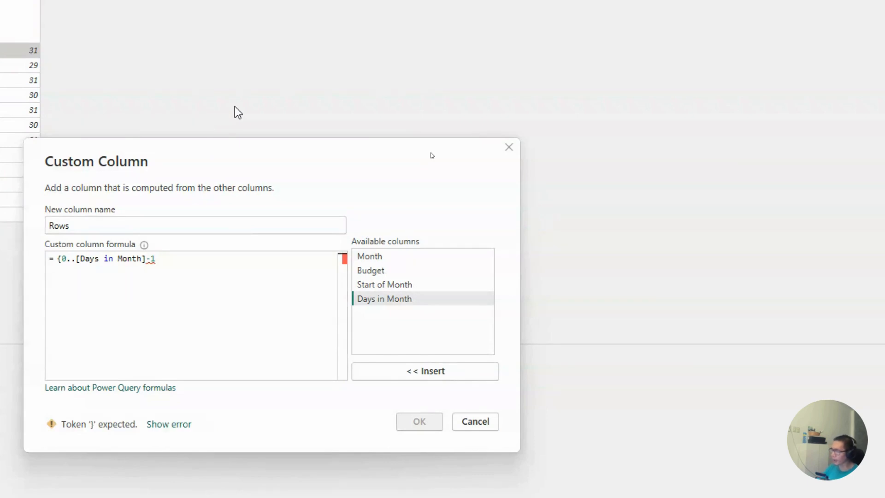
pyautogui.write('}}')
pyautogui.press('BackSpace')
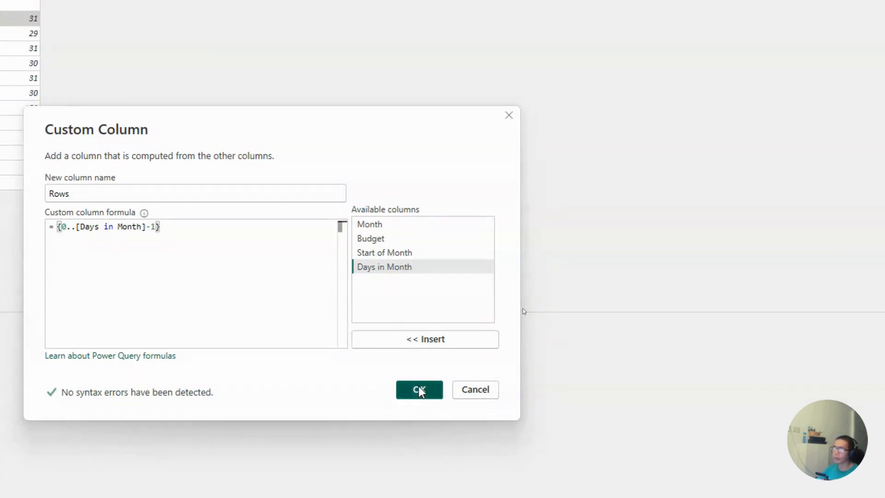
pyautogui.click(419, 419)
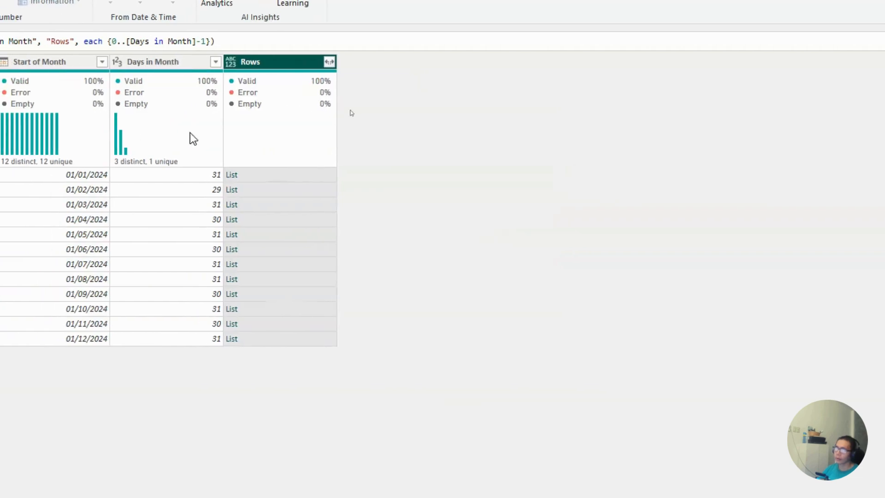
# - Preview the full list in the Jan-24 row's Rows cell and remove the resulting drill-down step
pyautogui.click(301, 175)
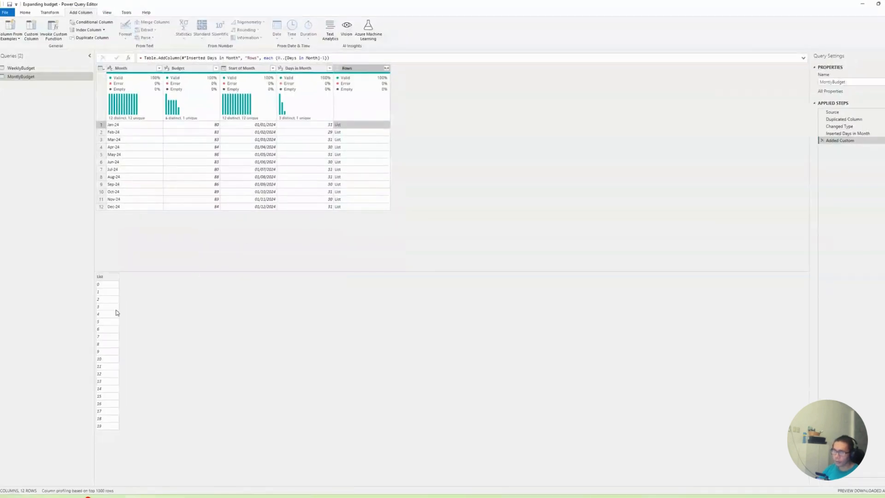
pyautogui.click(339, 125)
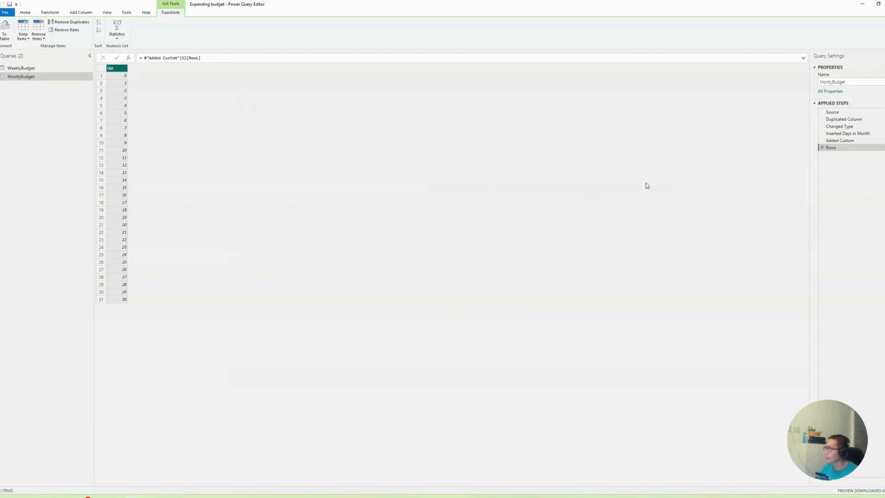
pyautogui.click(822, 147)
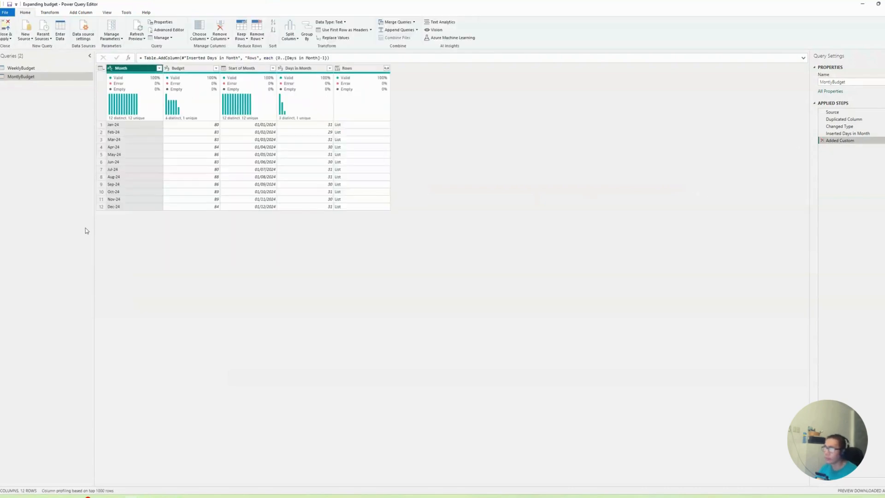
# - Expand the lists in the Rows column to new rows
pyautogui.click(386, 68)
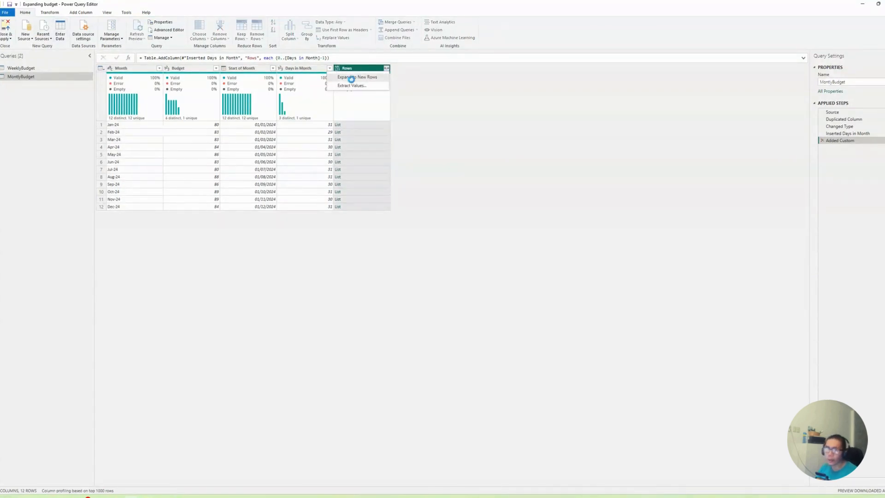
pyautogui.click(351, 78)
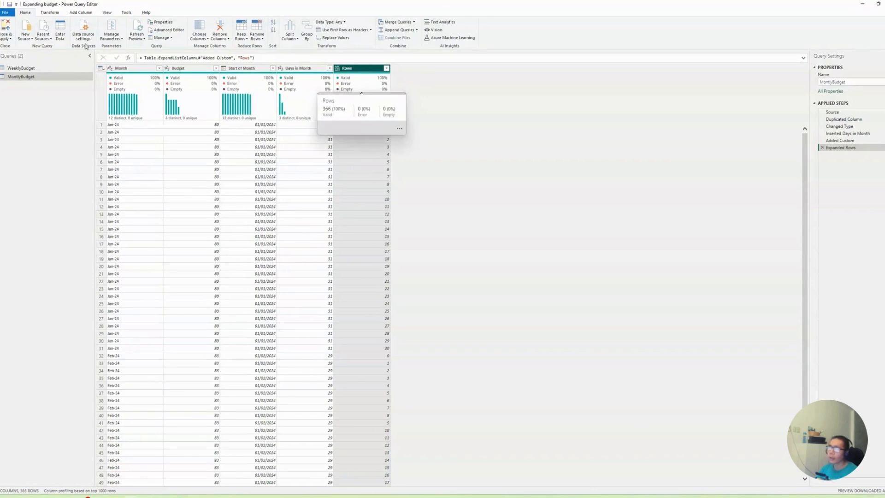
# - Add a custom column named Dates with the formula Date.AddDays([Start of Month],[Rows])
pyautogui.click(76, 14)
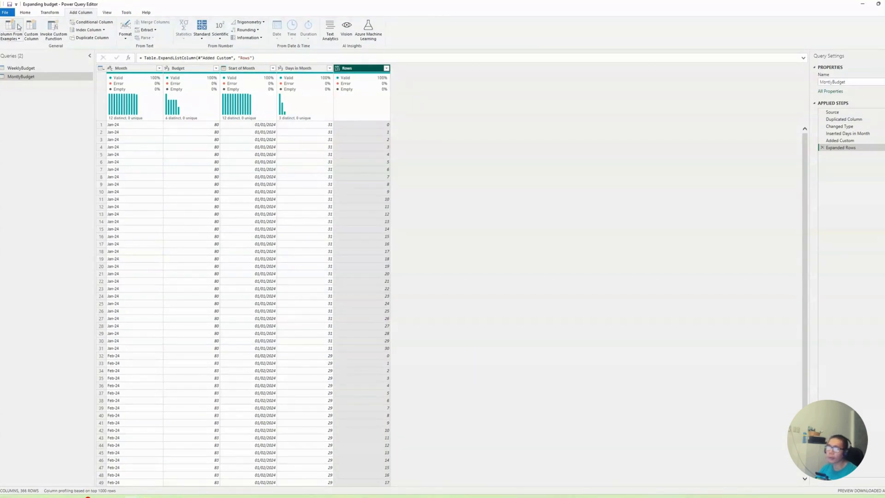
pyautogui.click(31, 28)
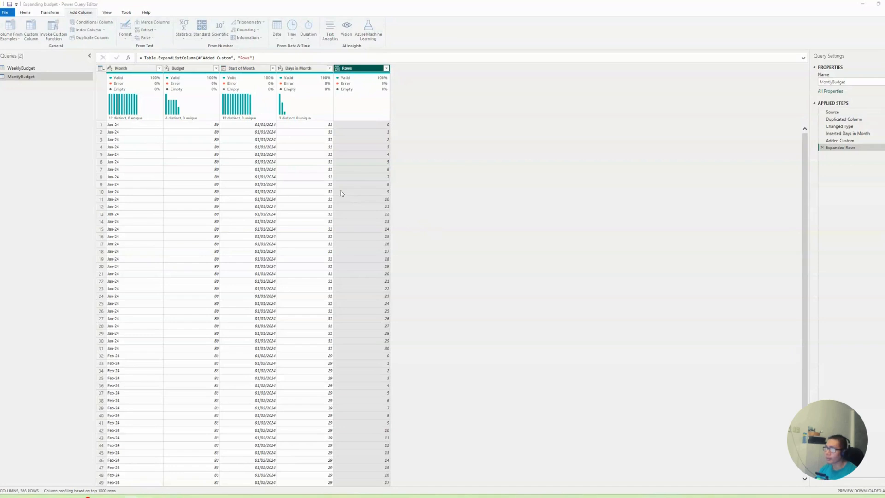
pyautogui.doubleClick(371, 212)
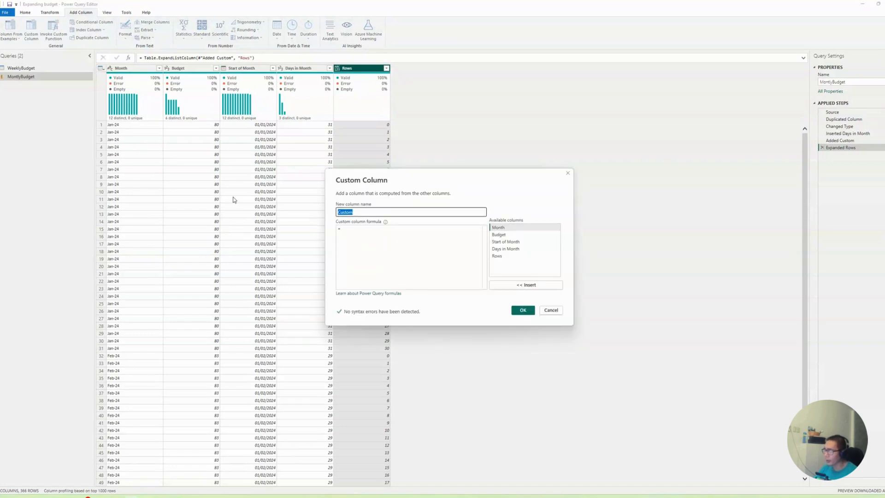
pyautogui.write('Dates')
pyautogui.press('Tab')
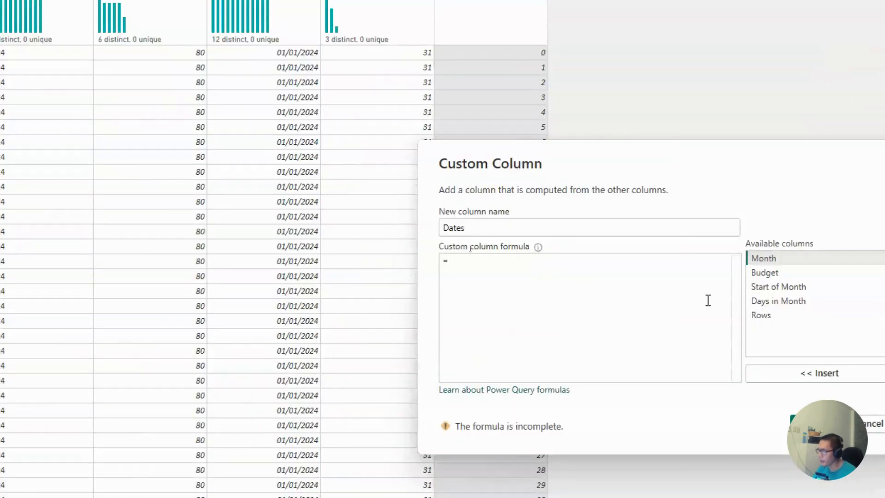
pyautogui.write('D')
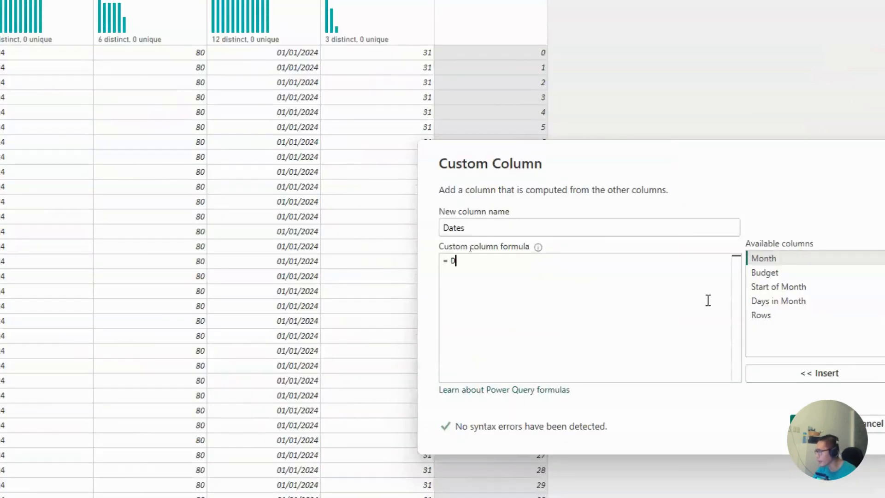
pyautogui.write('ate.A')
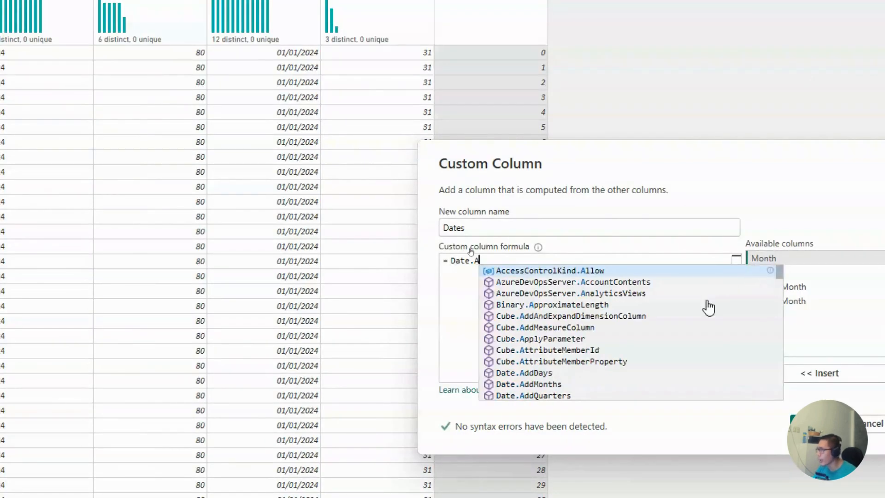
pyautogui.write('ddDays')
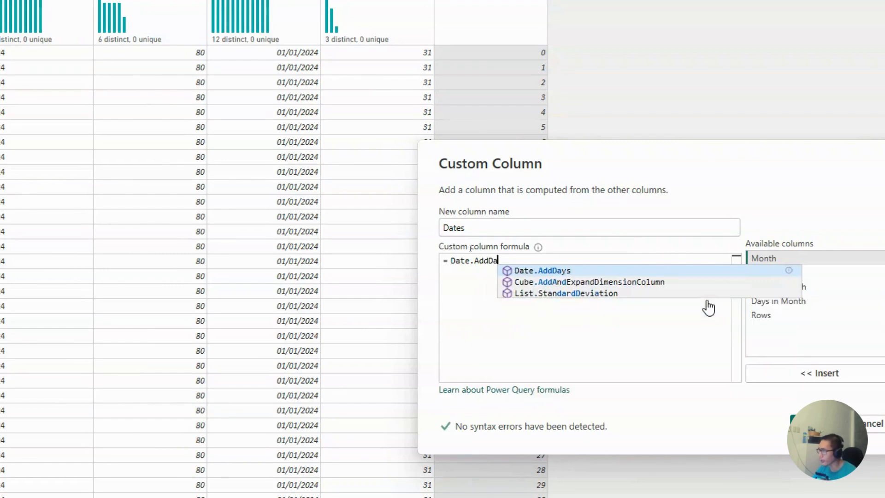
pyautogui.write('(')
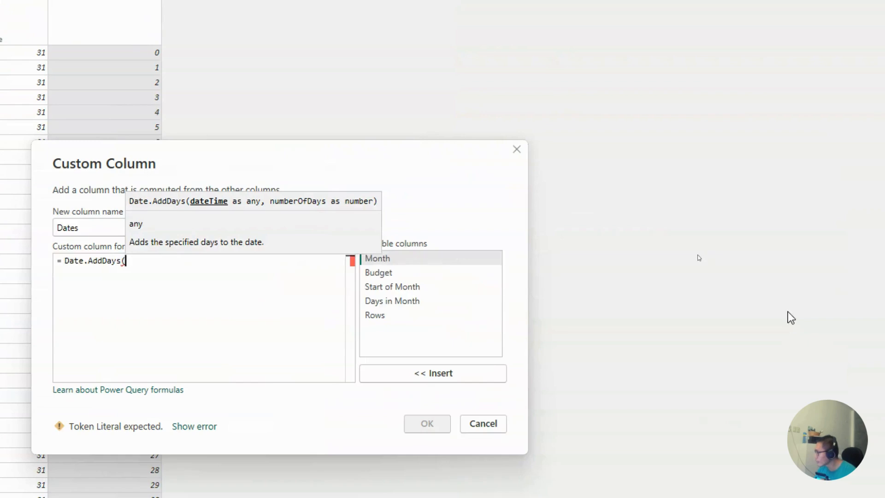
pyautogui.click(391, 287)
pyautogui.doubleClick(391, 287)
pyautogui.write(',')
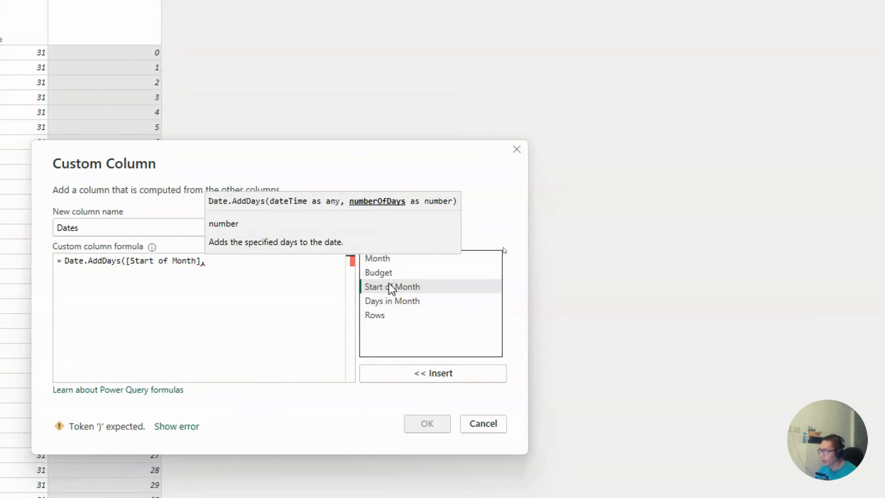
pyautogui.doubleClick(387, 315)
pyautogui.write(')')
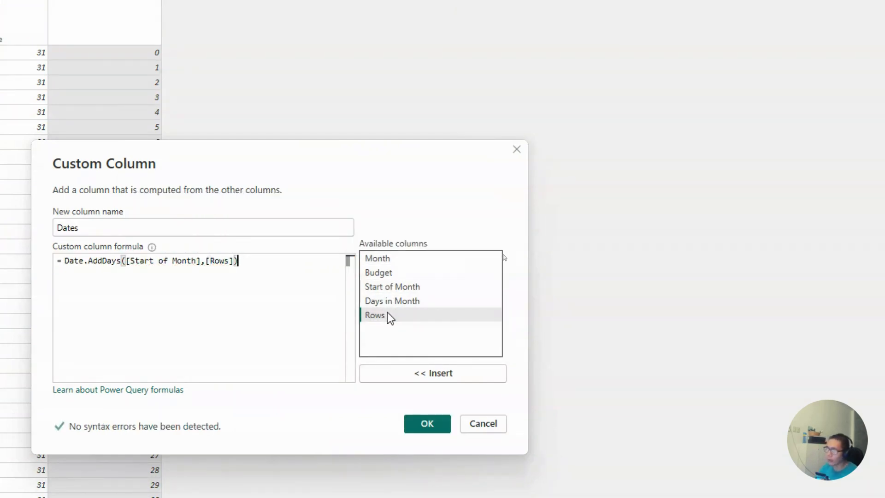
pyautogui.click(443, 421)
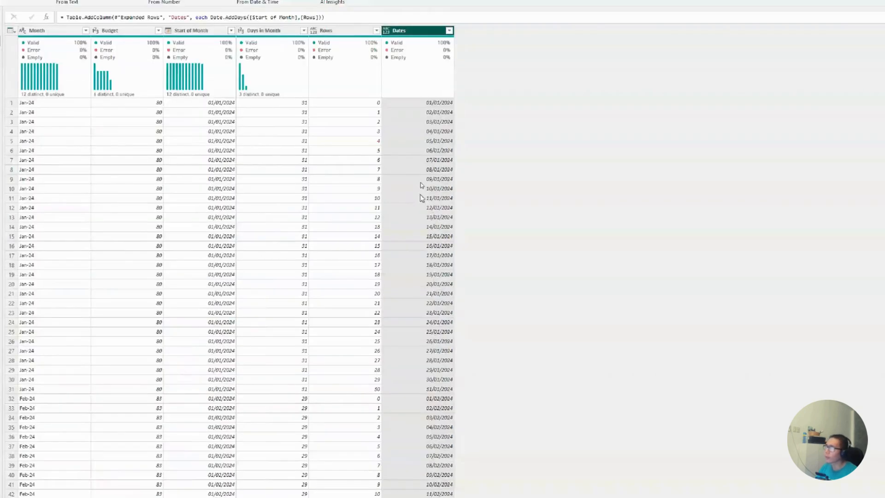
# - Set the Dates column's data type by adding ", type date" to the step's formula
pyautogui.click(344, 58)
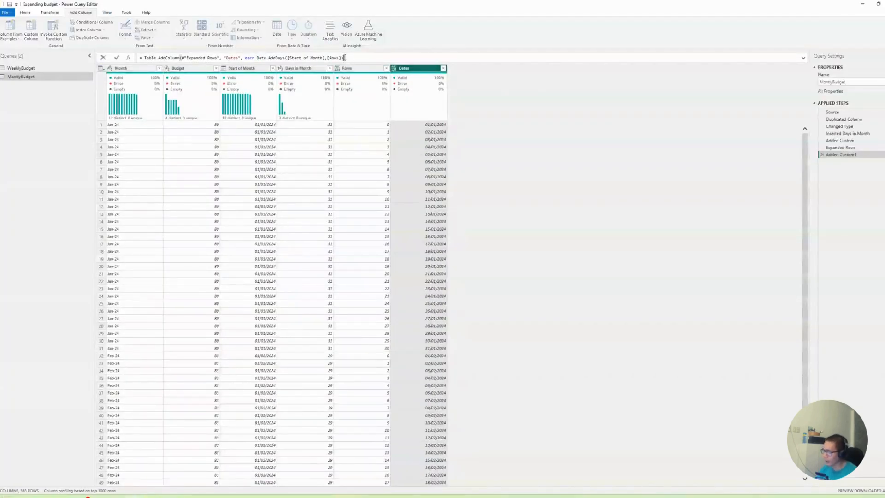
pyautogui.write(', type date')
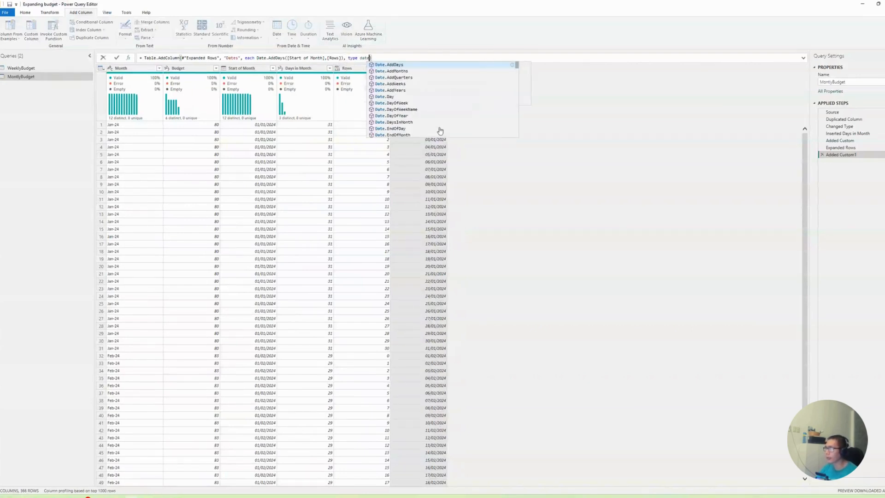
pyautogui.press('Return')
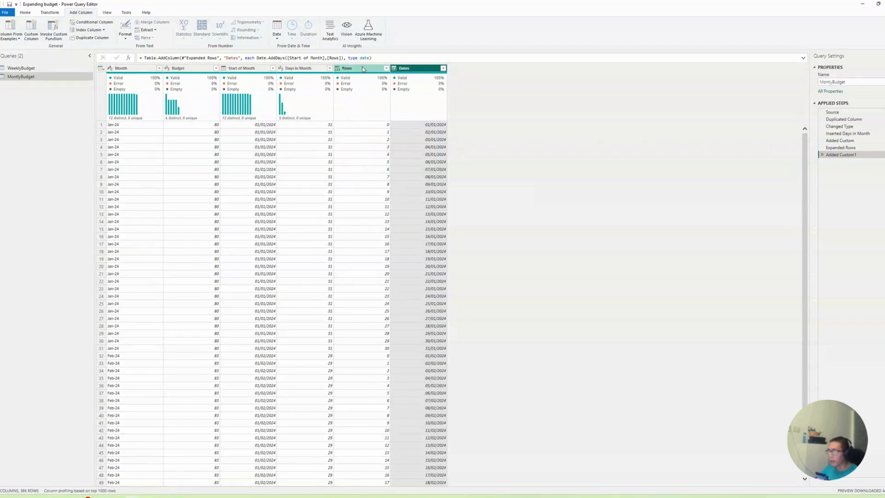
# - Add a new column that divides the Budget column by 31
pyautogui.moveTo(339, 115)
pyautogui.moveTo(239, 119)
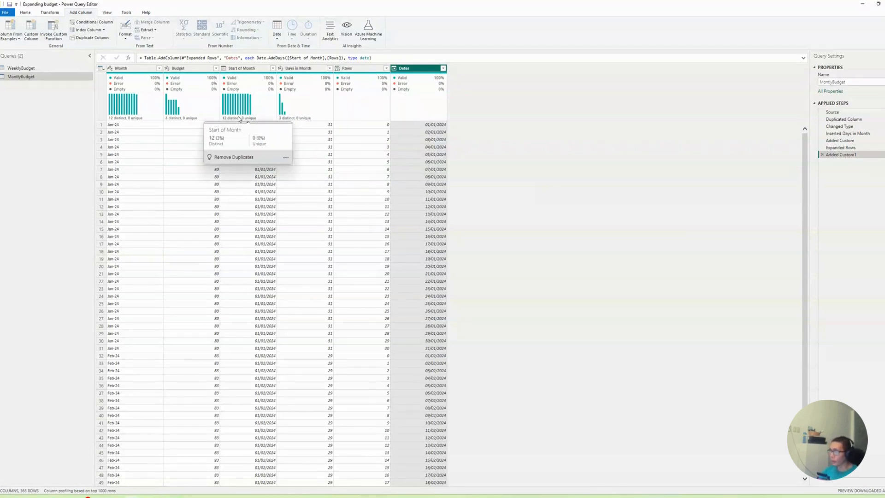
pyautogui.click(172, 69)
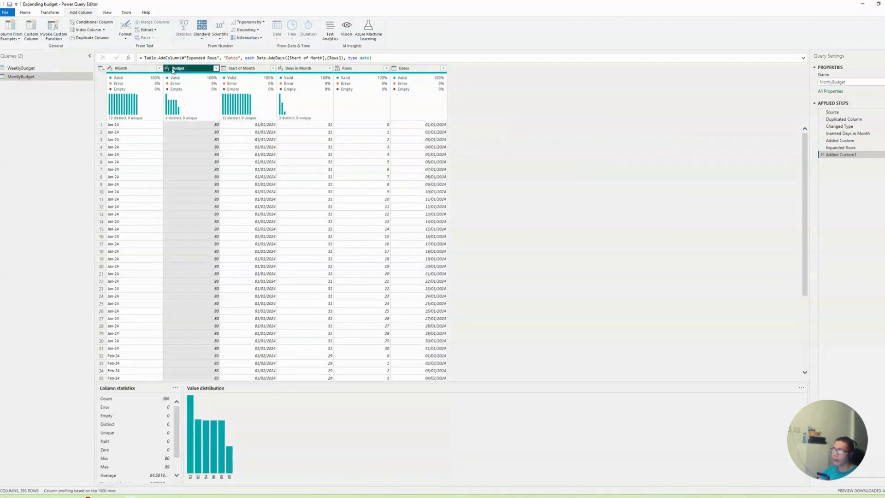
pyautogui.moveTo(197, 119)
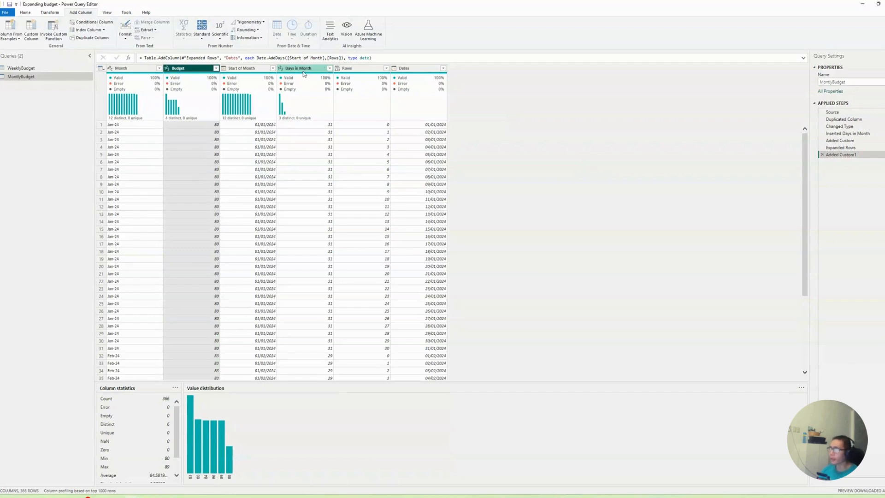
pyautogui.click(202, 40)
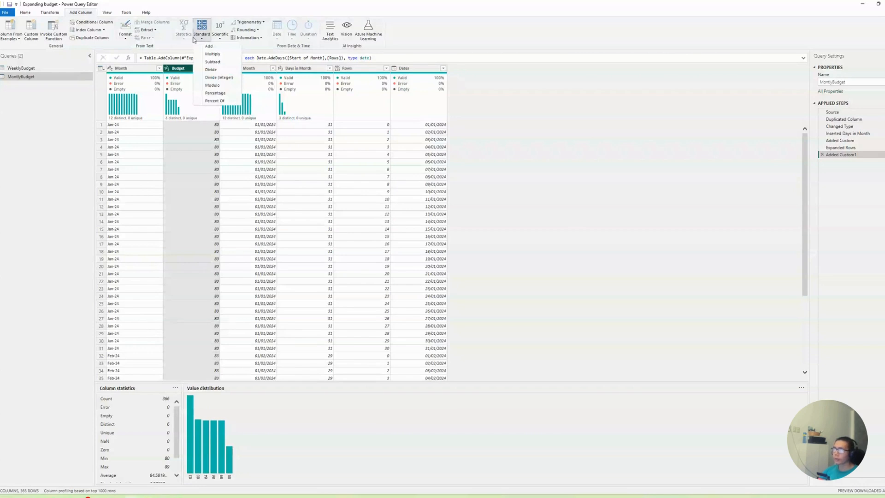
pyautogui.click(193, 39)
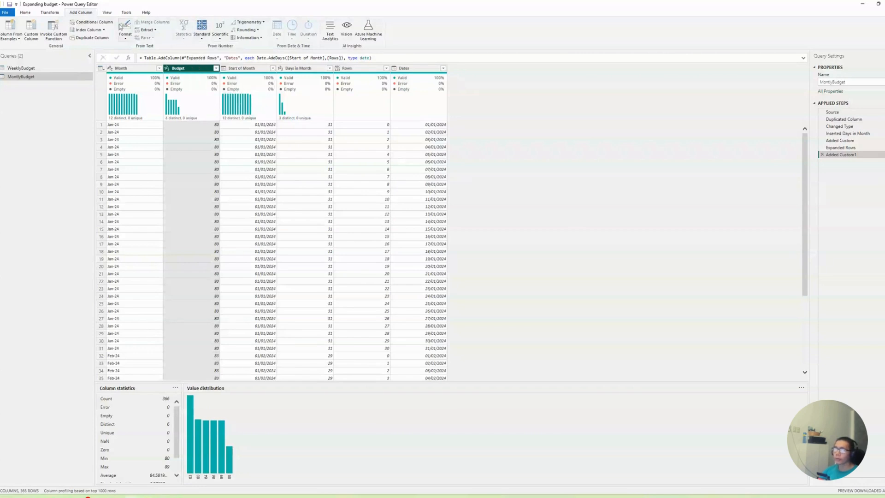
pyautogui.click(200, 38)
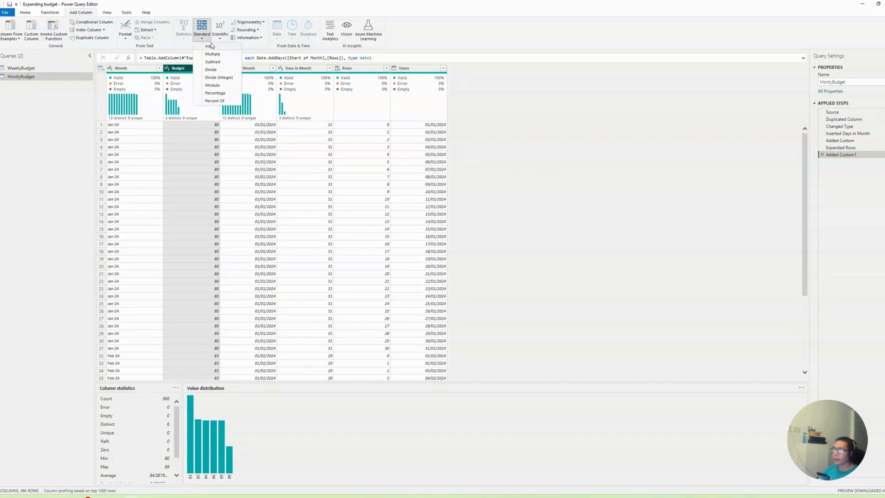
pyautogui.click(211, 70)
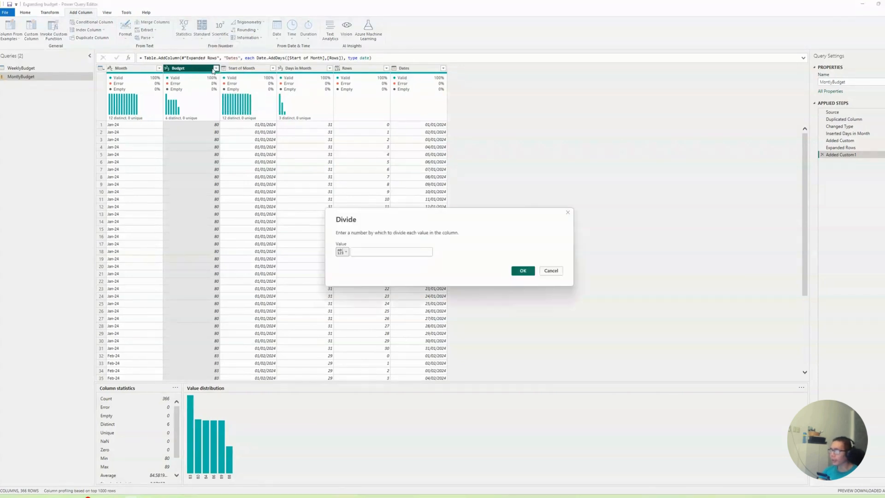
pyautogui.click(388, 249)
pyautogui.write('31')
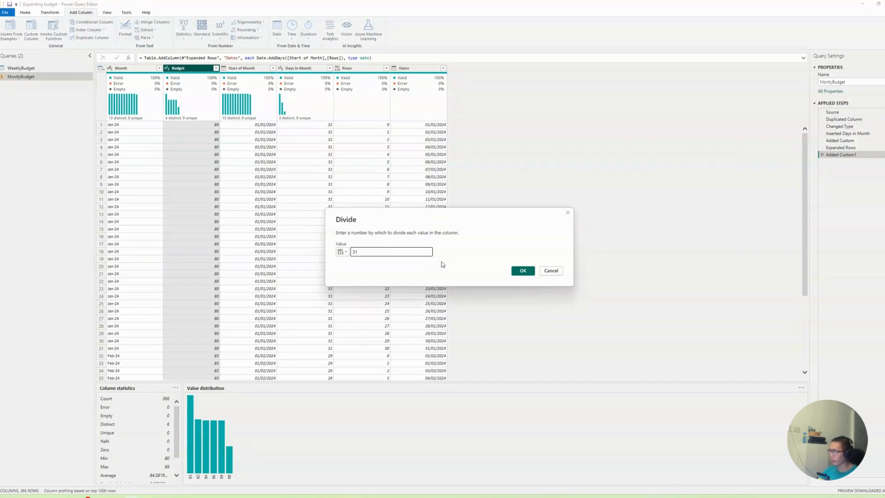
pyautogui.click(523, 270)
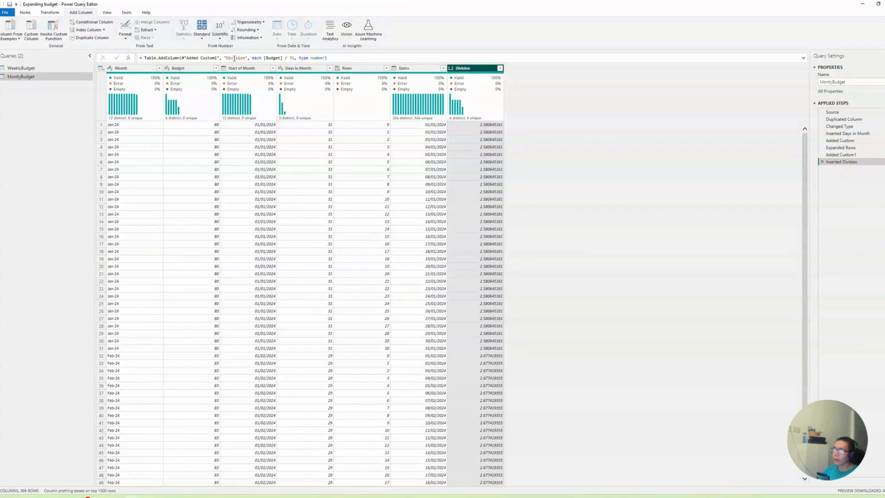
# - Rename the new Division column as Daily Amount within the step's formula
pyautogui.doubleClick(235, 58)
pyautogui.write('Daily')
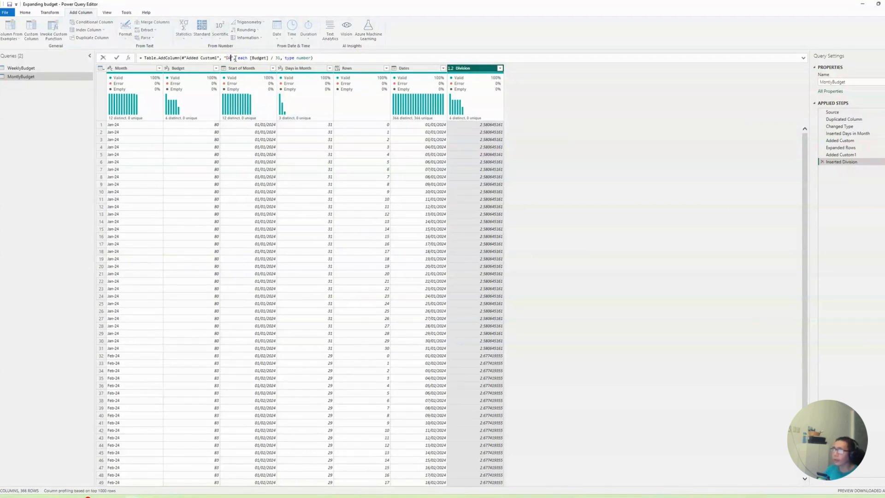
pyautogui.write(' B')
pyautogui.press('BackSpace')
pyautogui.press('BackSpace')
pyautogui.press('BackSpace')
pyautogui.press('BackSpace')
pyautogui.write('ily Amount')
pyautogui.press('Return')
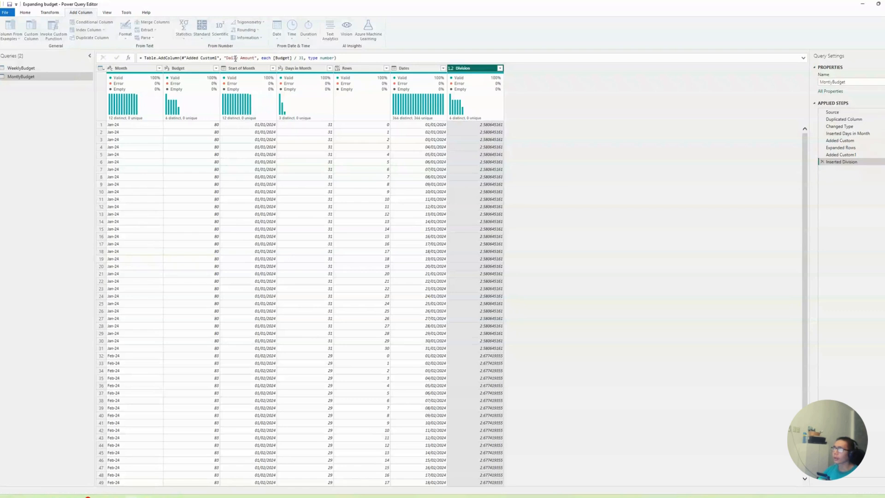
# - Replace the fixed divisor 31 in the Daily Amount formula with [Days in Month] and review the resulting rows
pyautogui.doubleClick(300, 58)
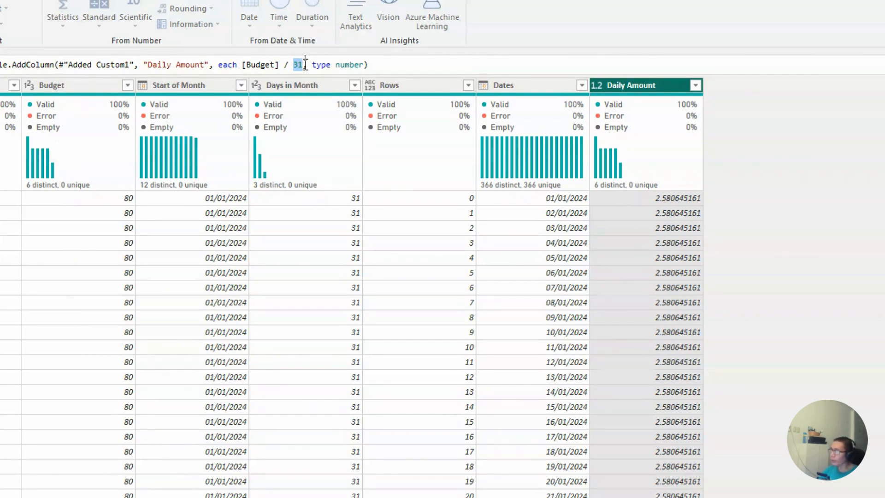
pyautogui.write('[')
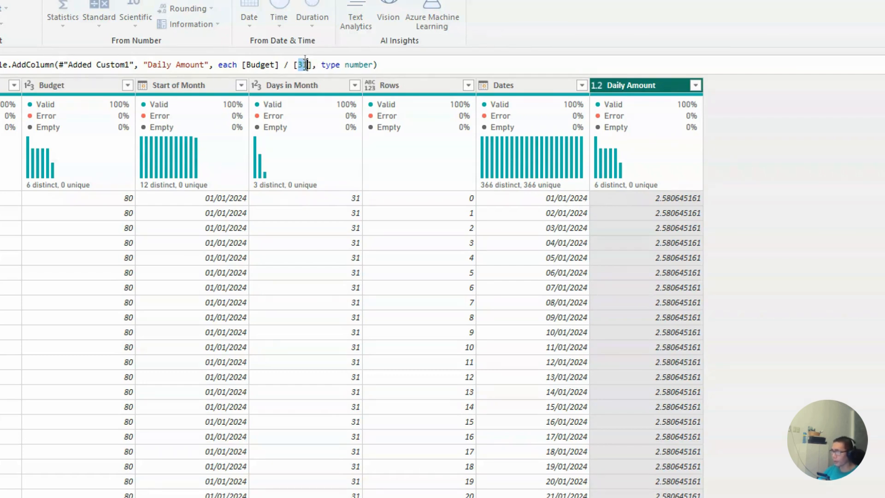
pyautogui.write('Days in Mo')
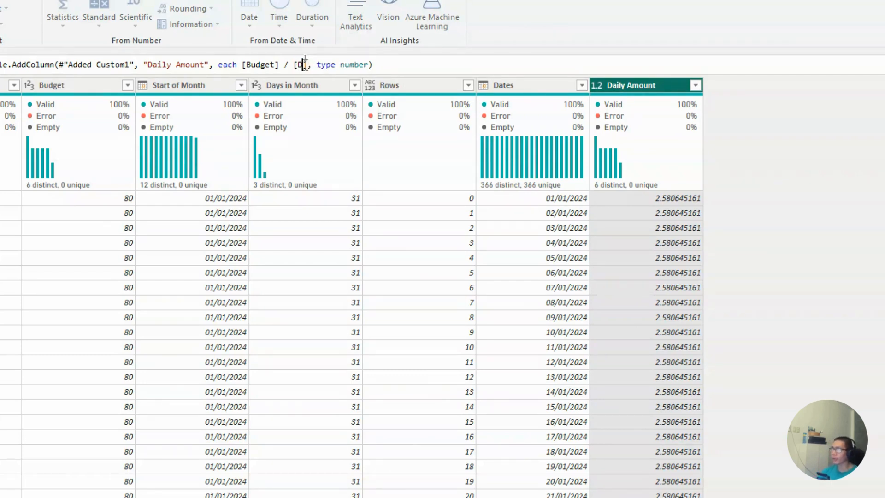
pyautogui.write('nth')
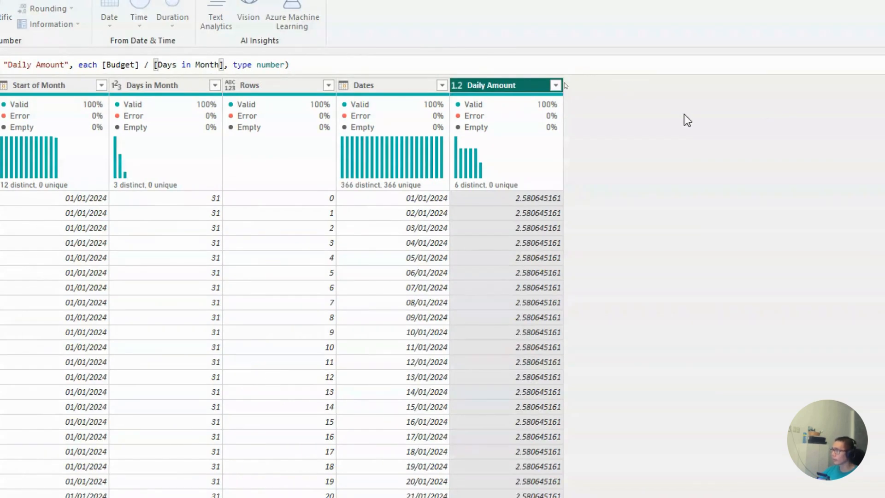
pyautogui.press('Return')
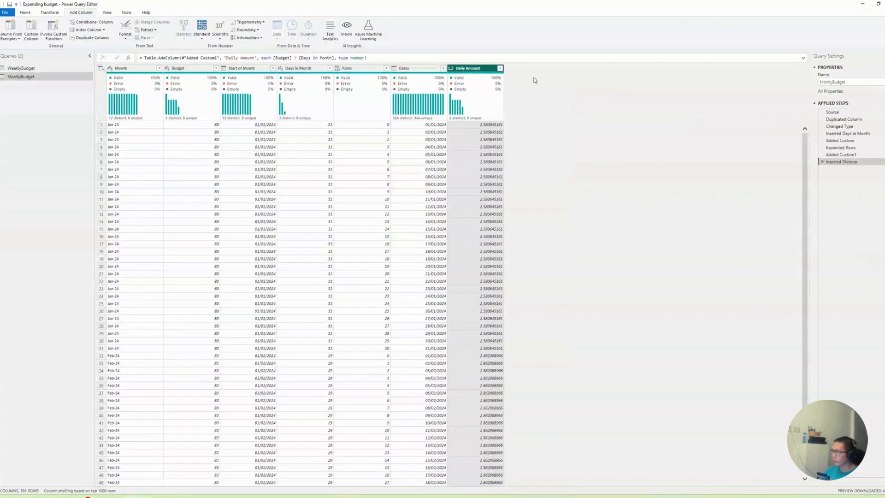
pyautogui.scroll(-20, 512, 289)
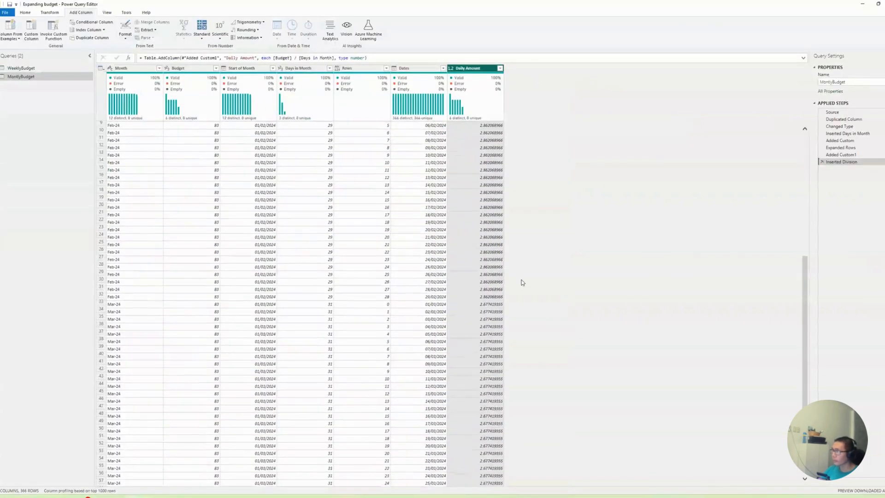
pyautogui.scroll(20, 507, 256)
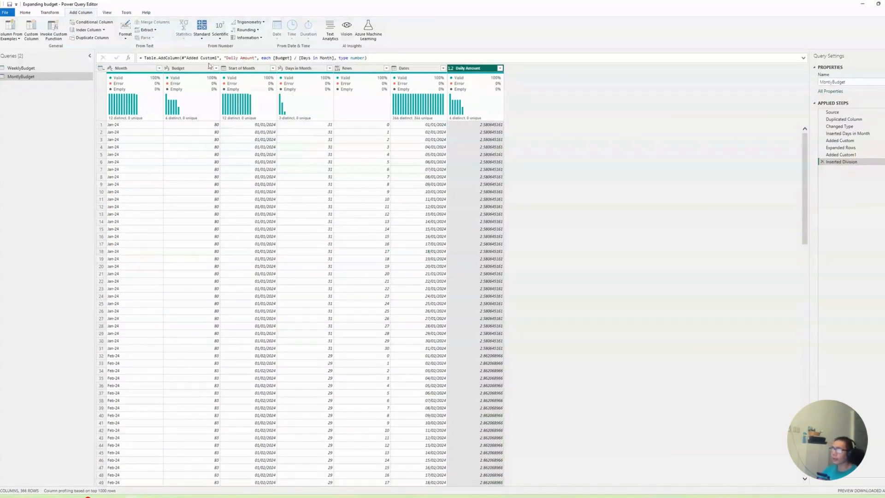
# - Remove the Start of Month, Days in Month and Rows columns
pyautogui.click(248, 69)
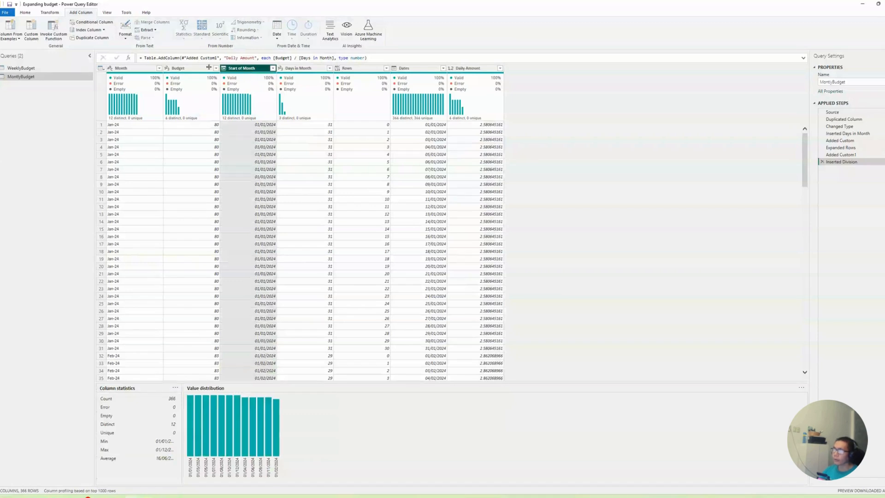
pyautogui.keyDown('ctrl'); pyautogui.click(297, 69); pyautogui.keyUp('ctrl')
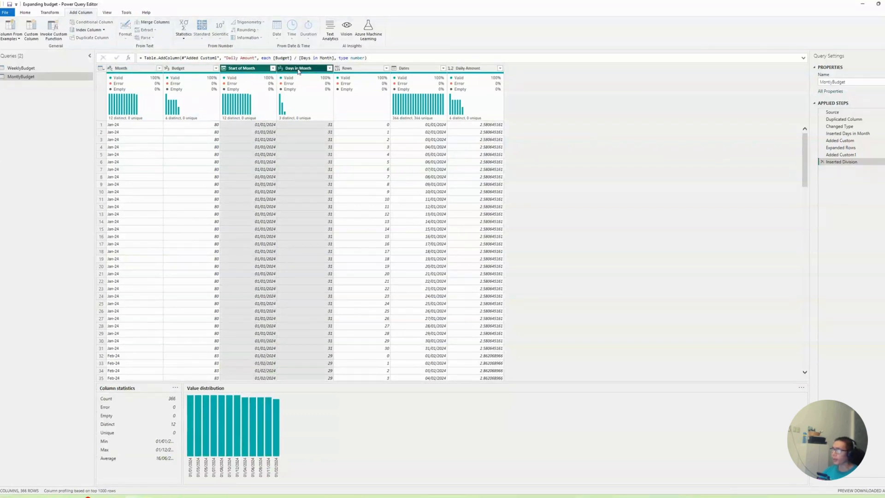
pyautogui.keyDown('ctrl'); pyautogui.click(350, 69); pyautogui.keyUp('ctrl')
pyautogui.press('Delete')
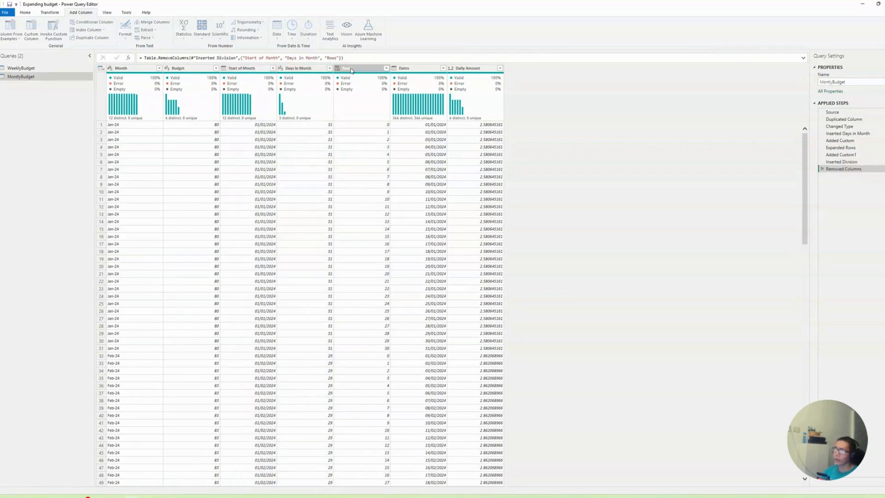
pyautogui.moveTo(302, 119)
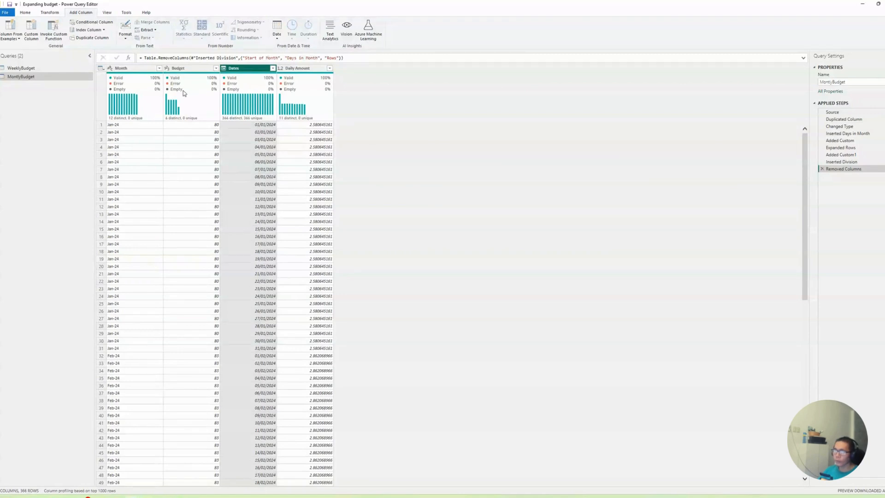
pyautogui.click(133, 128)
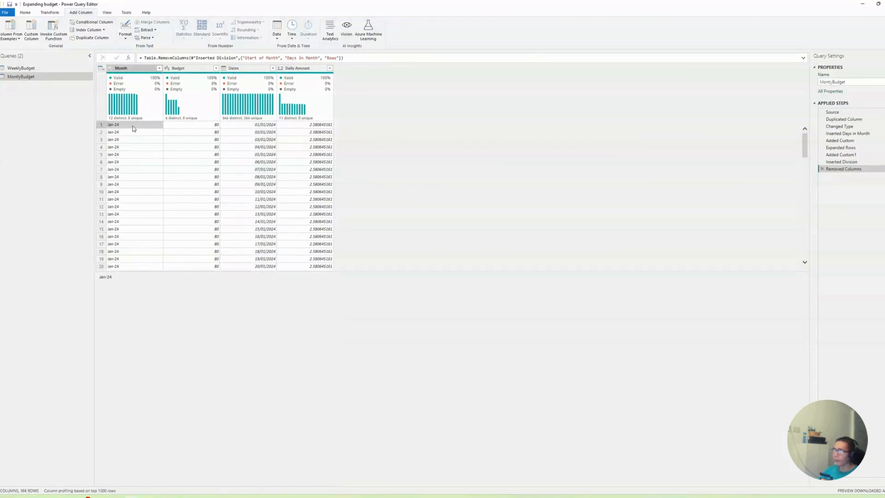
pyautogui.moveTo(416, 272); pyautogui.dragTo(415, 354)
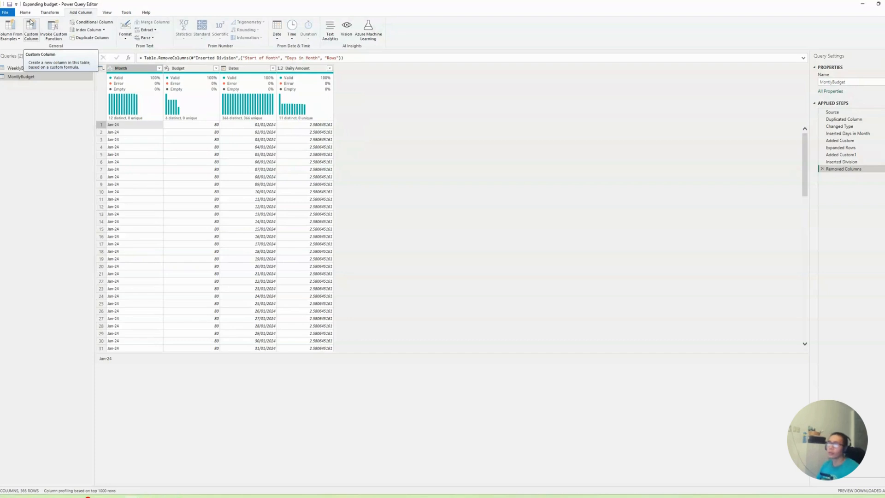
# - Add a Year column extracted from the Dates column
pyautogui.click(234, 68)
pyautogui.click(276, 29)
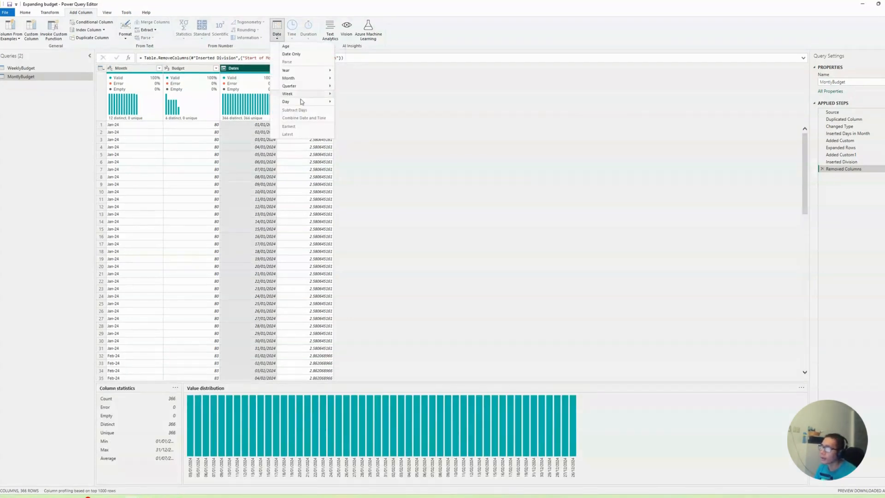
pyautogui.moveTo(299, 103)
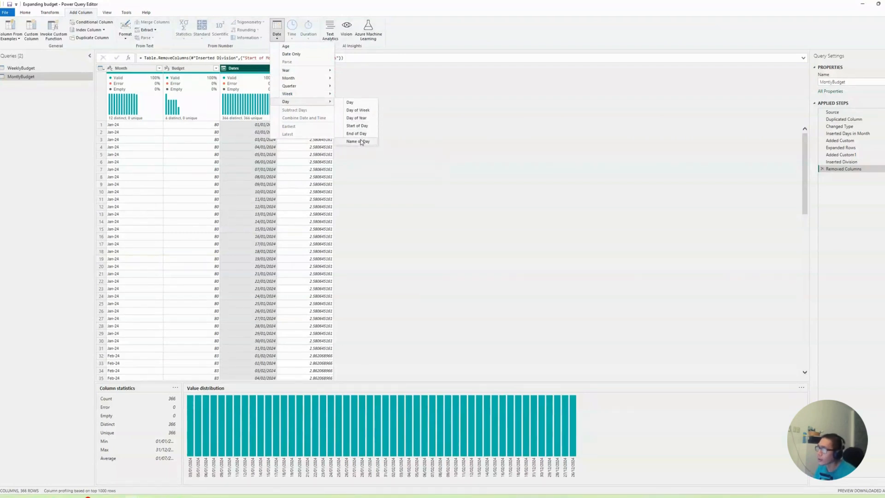
pyautogui.moveTo(310, 71)
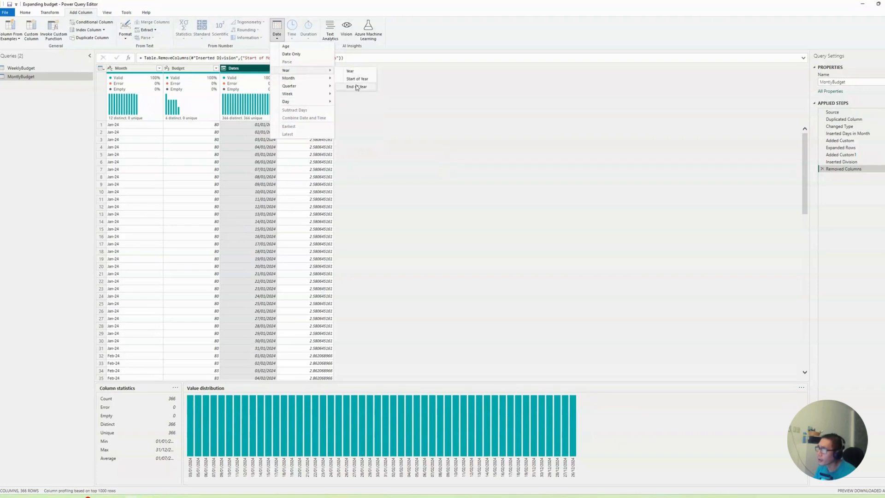
pyautogui.click(355, 71)
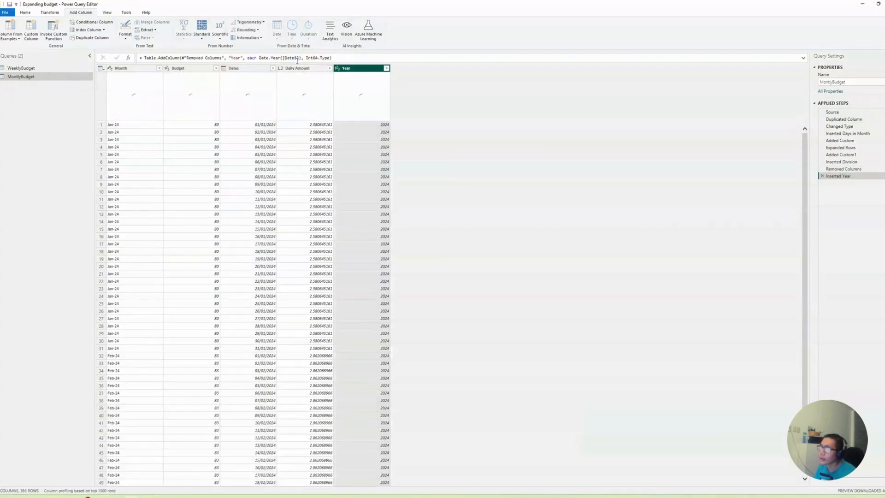
# - Add a column with the month number extracted from the Dates column
pyautogui.click(244, 70)
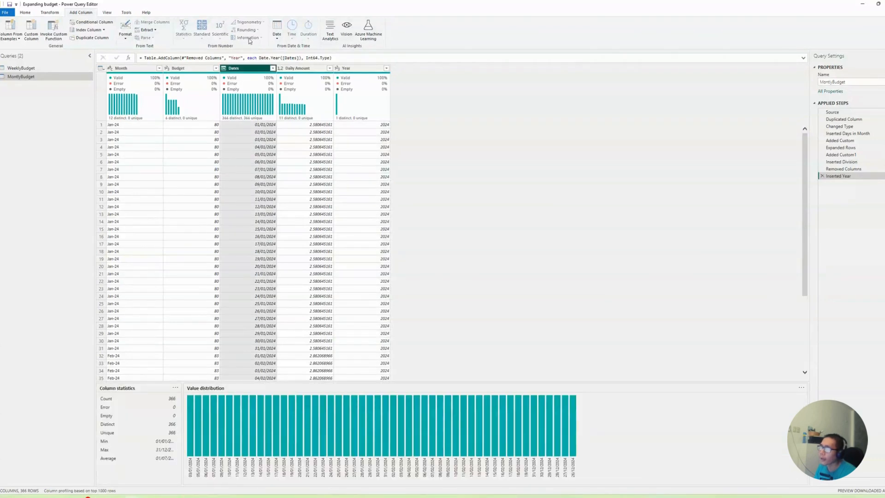
pyautogui.click(277, 28)
pyautogui.moveTo(304, 78)
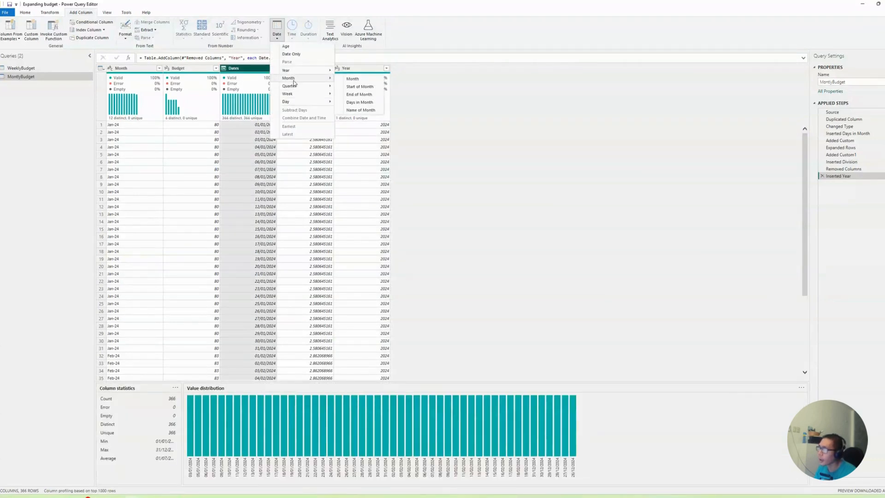
pyautogui.click(366, 80)
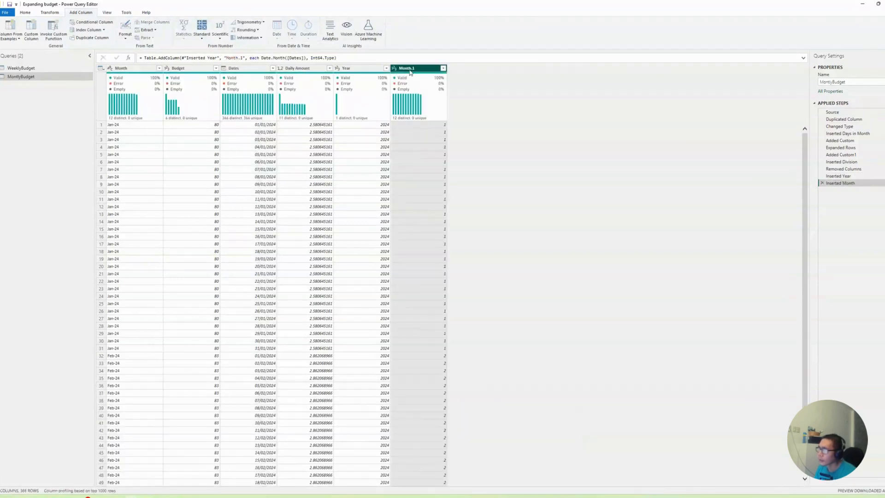
# - Rename the Month.1 column to Month Number by editing the name inside its Table.AddColumn formula
pyautogui.moveTo(403, 75)
pyautogui.doubleClick(408, 68)
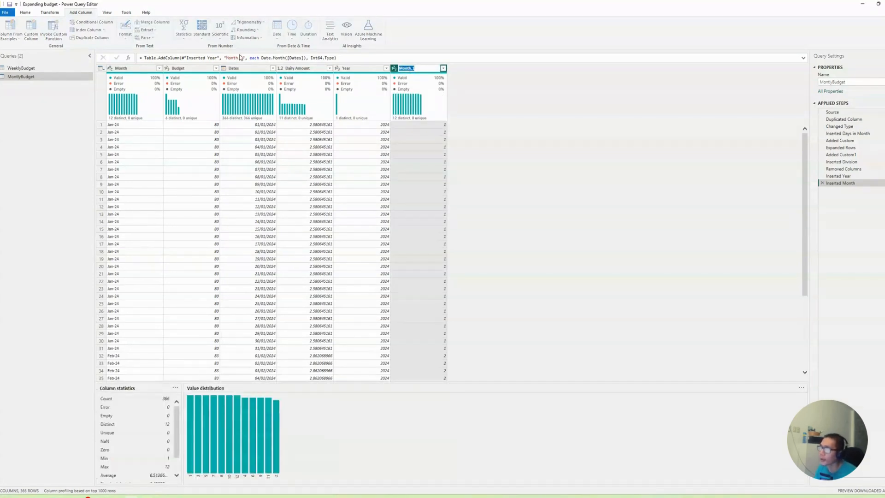
pyautogui.moveTo(225, 58); pyautogui.dragTo(245, 58)
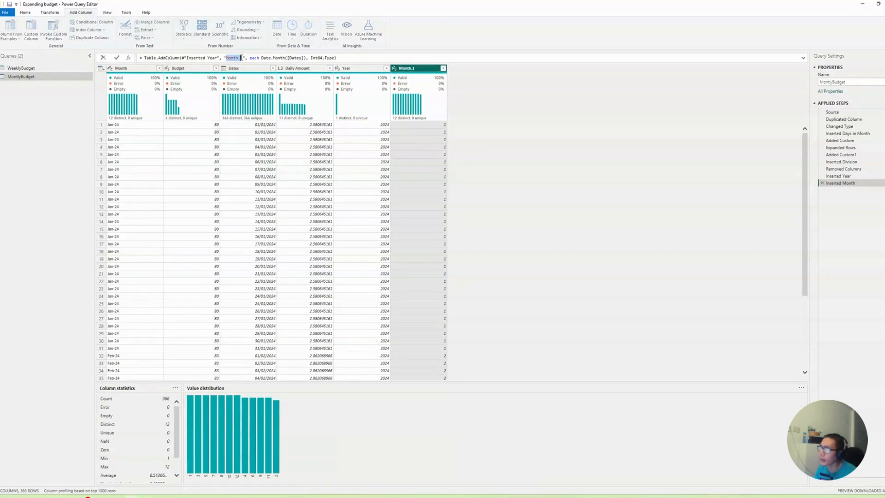
pyautogui.click(240, 58)
pyautogui.press('Delete')
pyautogui.press('BackSpace')
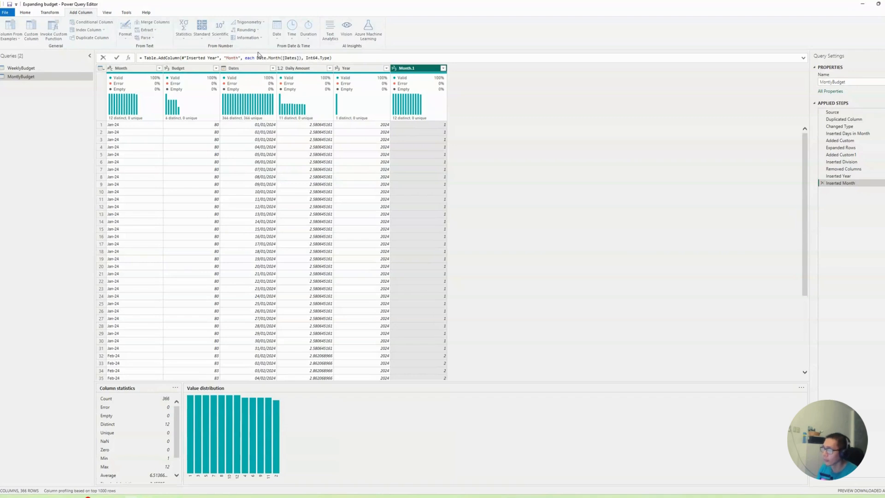
pyautogui.write('Number')
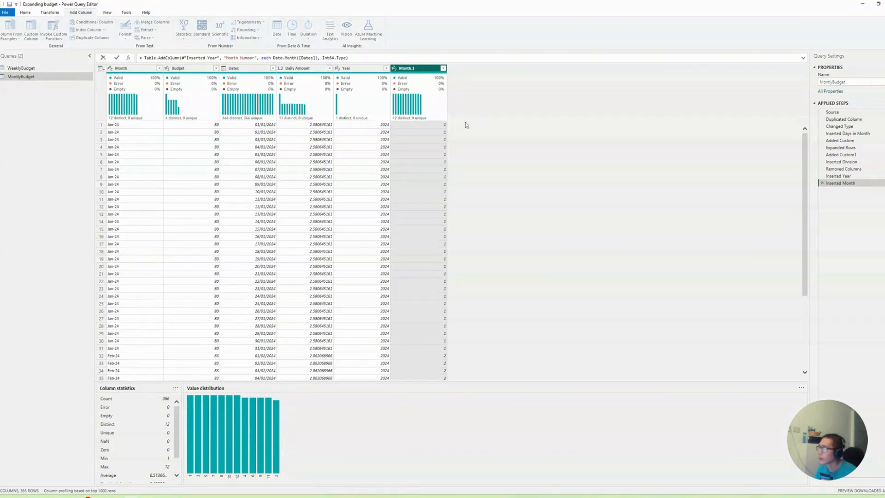
pyautogui.click(354, 70)
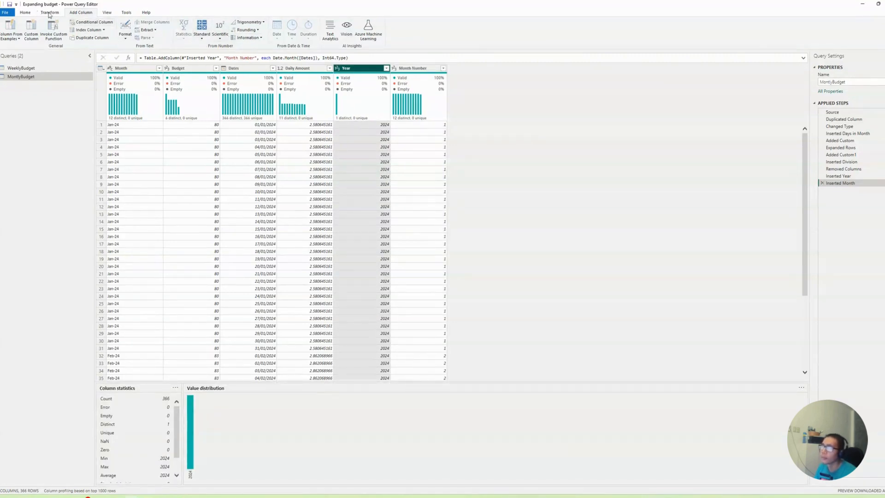
# - Add a column with the name of the month extracted from the Dates column
pyautogui.click(258, 69)
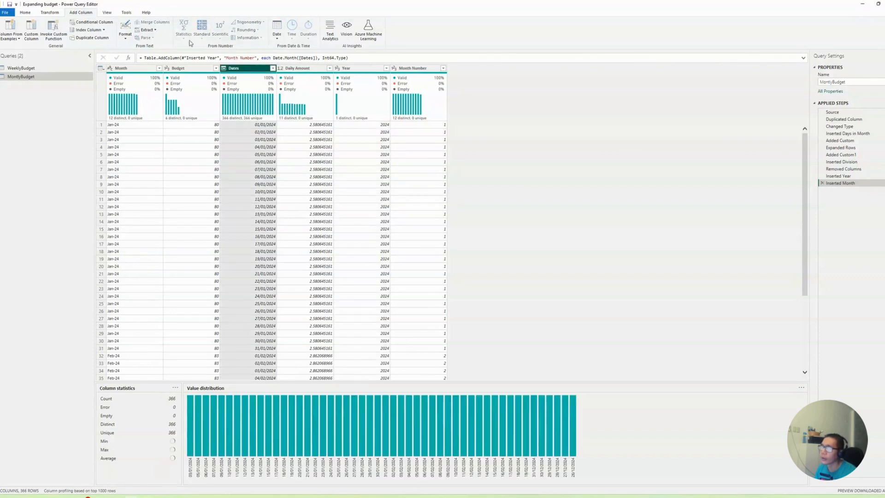
pyautogui.click(276, 30)
pyautogui.moveTo(295, 81)
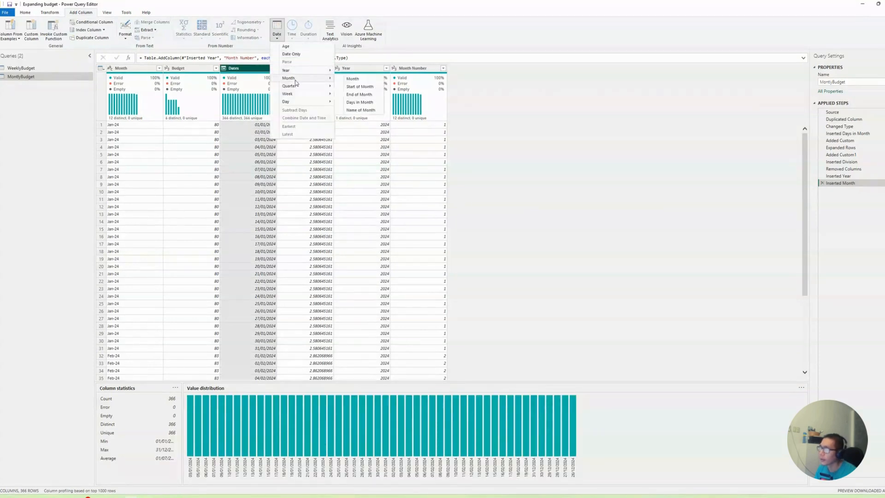
pyautogui.click(362, 110)
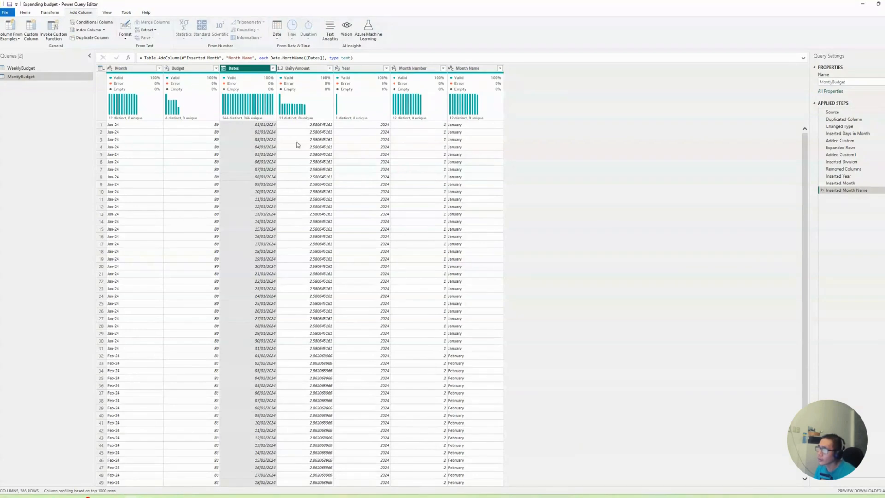
# - Apply the query changes without closing the editor and switch to the Power BI Desktop report window
pyautogui.click(25, 13)
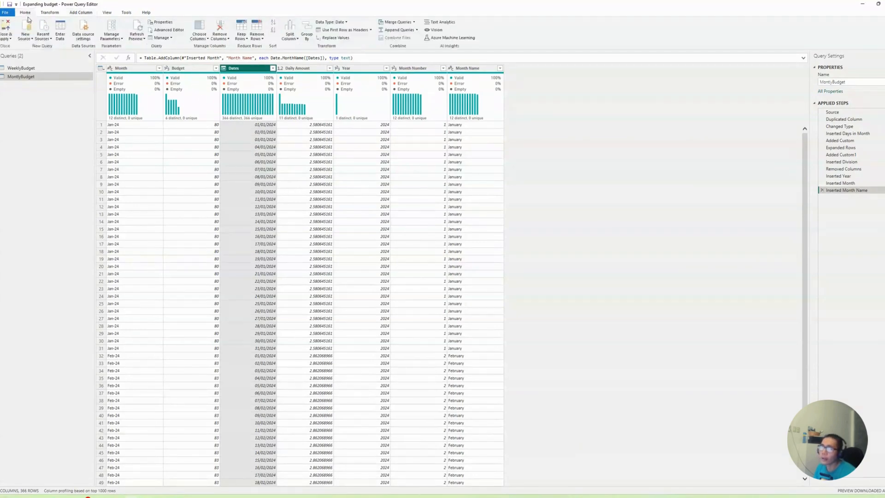
pyautogui.click(10, 39)
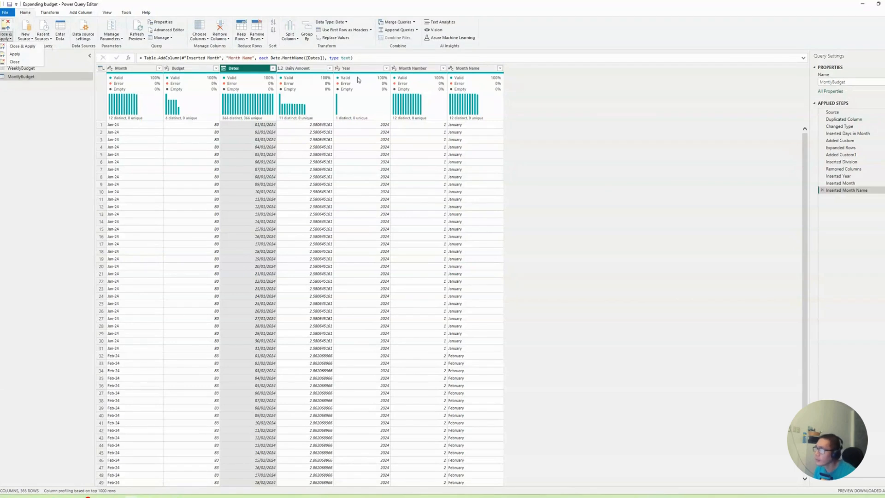
pyautogui.click(13, 54)
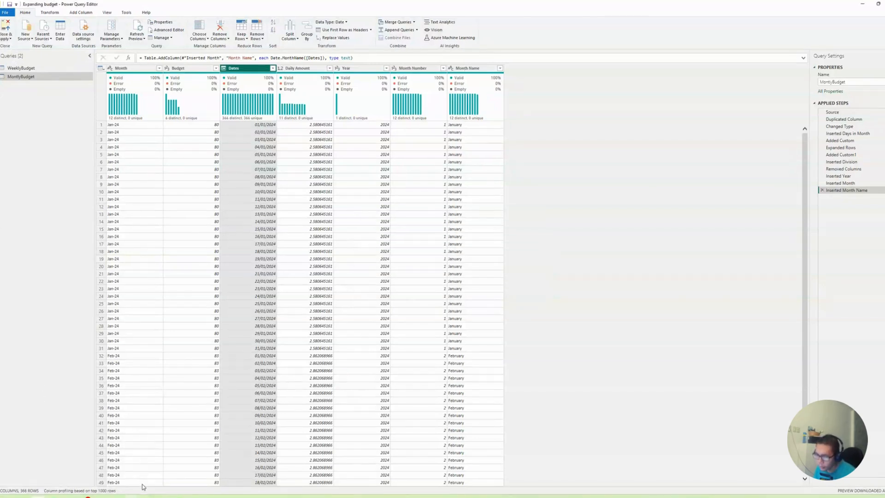
pyautogui.moveTo(131, 496)
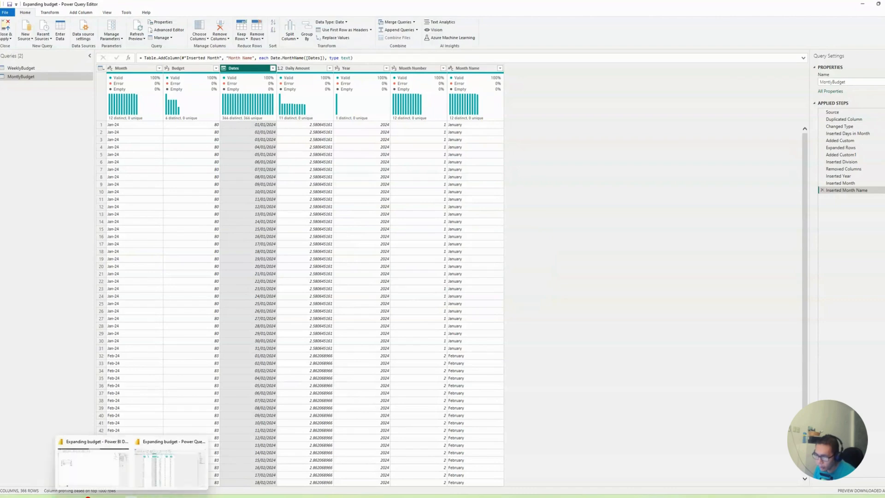
pyautogui.click(109, 477)
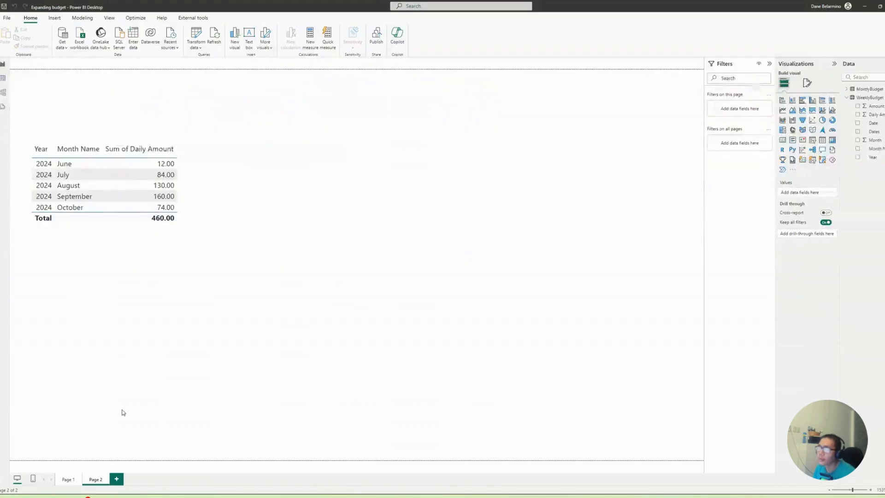
# - Add a new report page and correct the name of the MontlyBudget table to MonthlyBudget
pyautogui.click(115, 480)
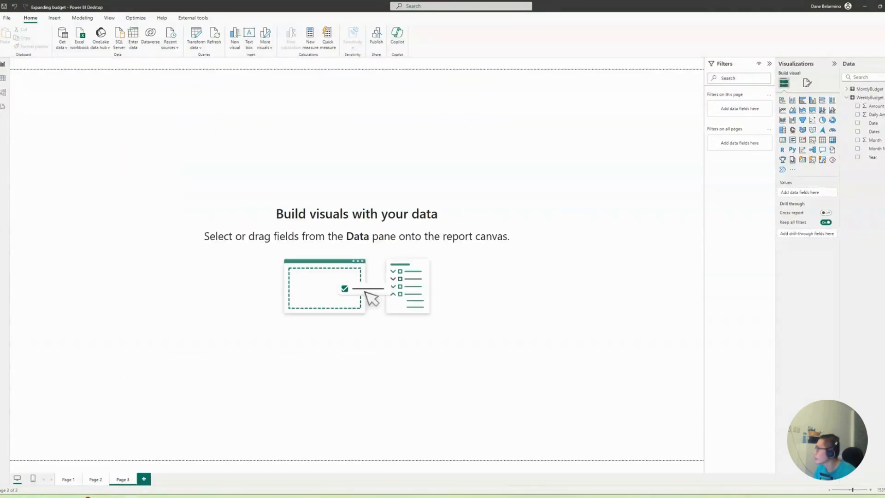
pyautogui.click(846, 89)
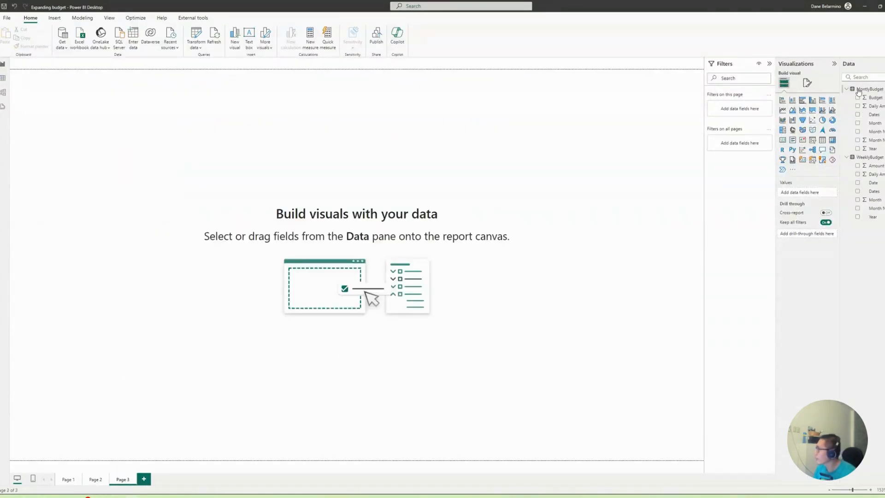
pyautogui.doubleClick(865, 88)
pyautogui.click(867, 89)
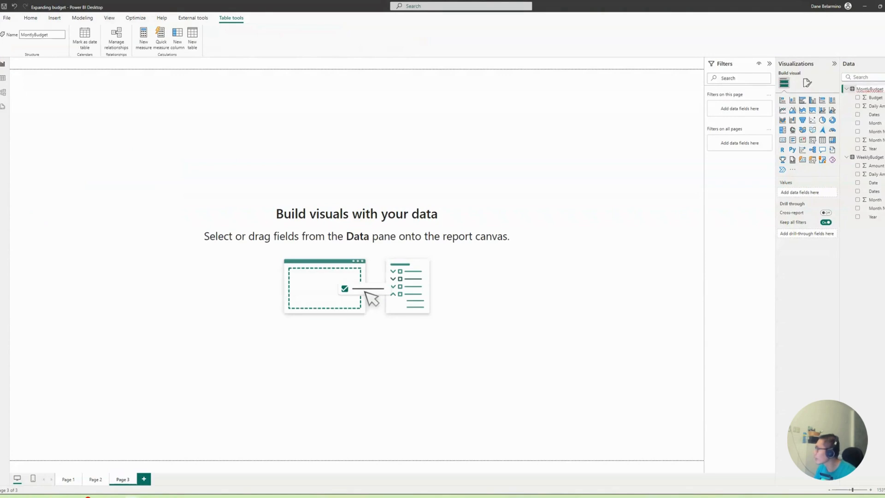
pyautogui.write('h')
pyautogui.press('Return')
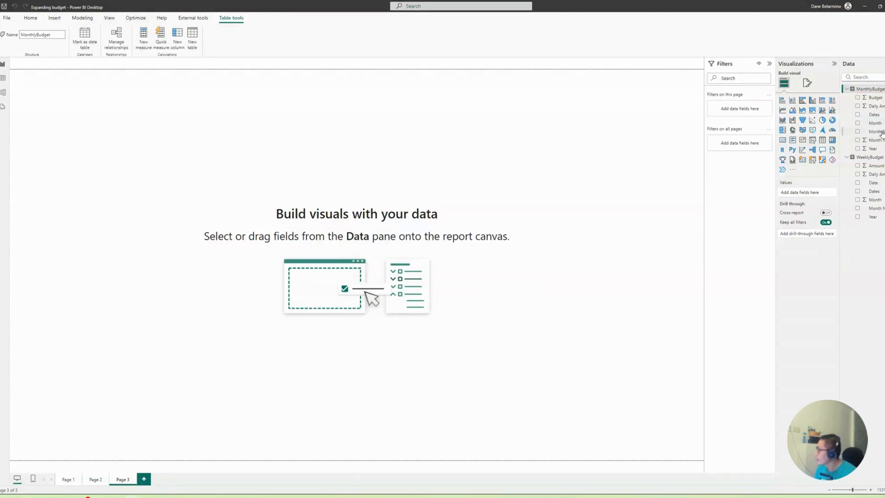
# - Set the summarization of the MonthlyBudget table's Year column to Don't summarize
pyautogui.click(872, 148)
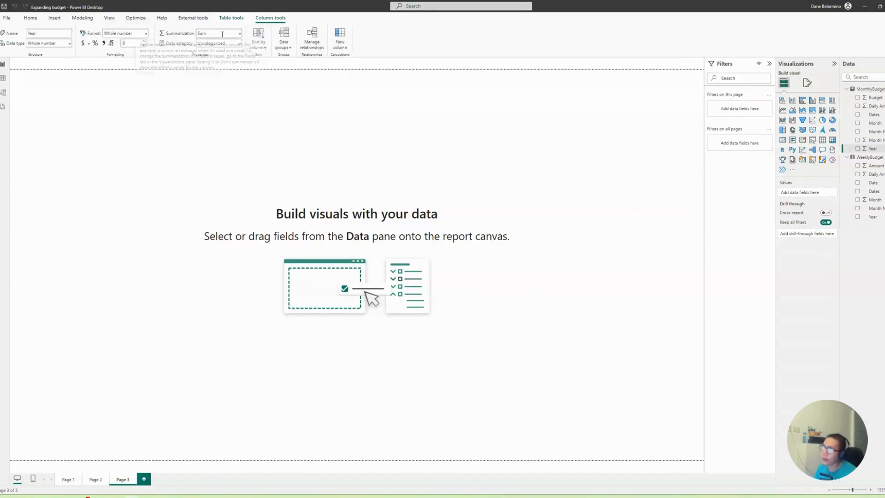
pyautogui.click(240, 35)
pyautogui.click(217, 44)
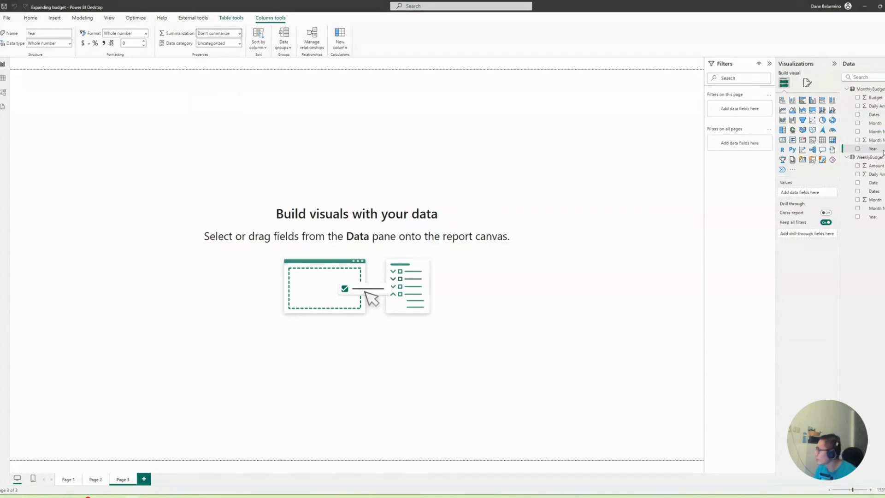
# - Create a table visual with Year, Month Name and Daily Amount from MonthlyBudget, and enlarge it to fit every month
pyautogui.click(858, 149)
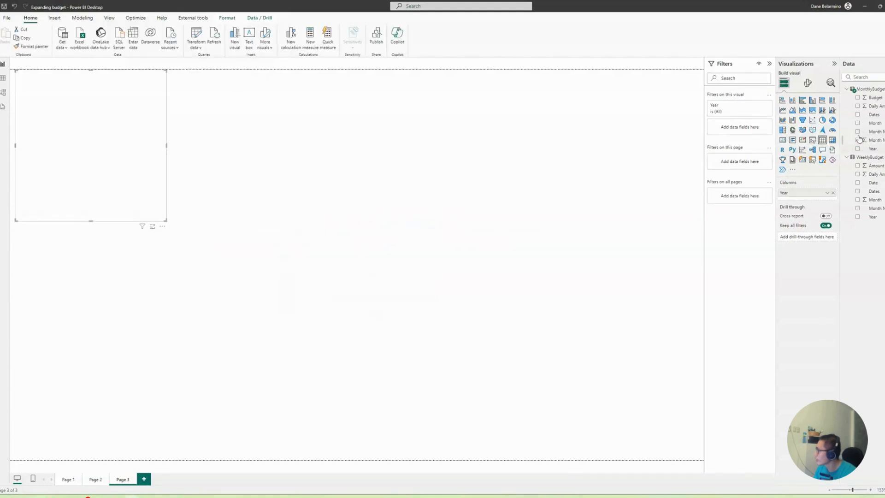
pyautogui.click(858, 132)
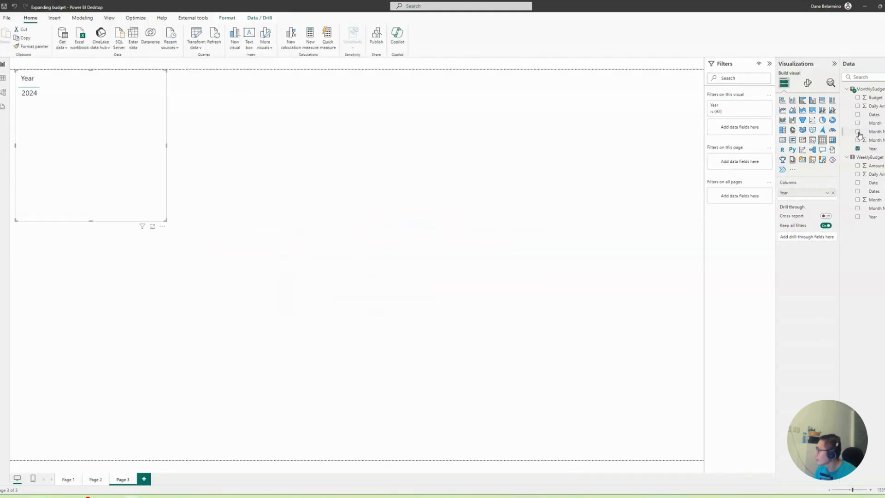
pyautogui.click(858, 106)
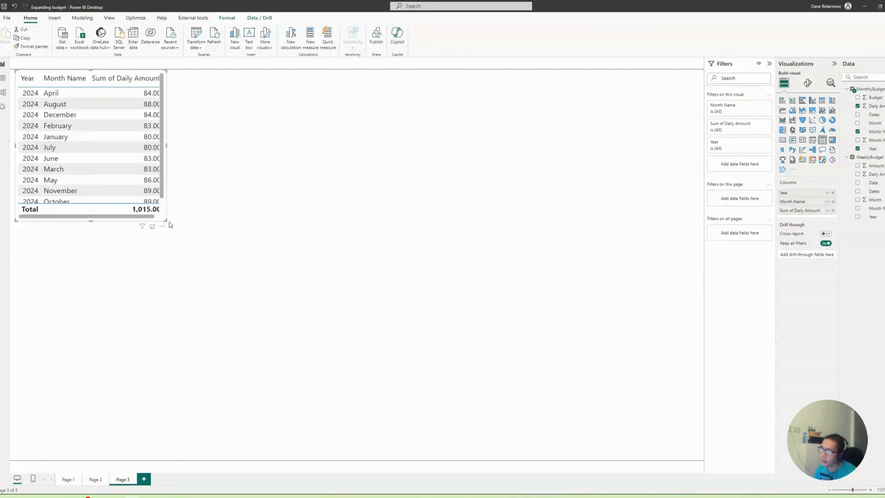
pyautogui.moveTo(166, 221); pyautogui.dragTo(306, 311)
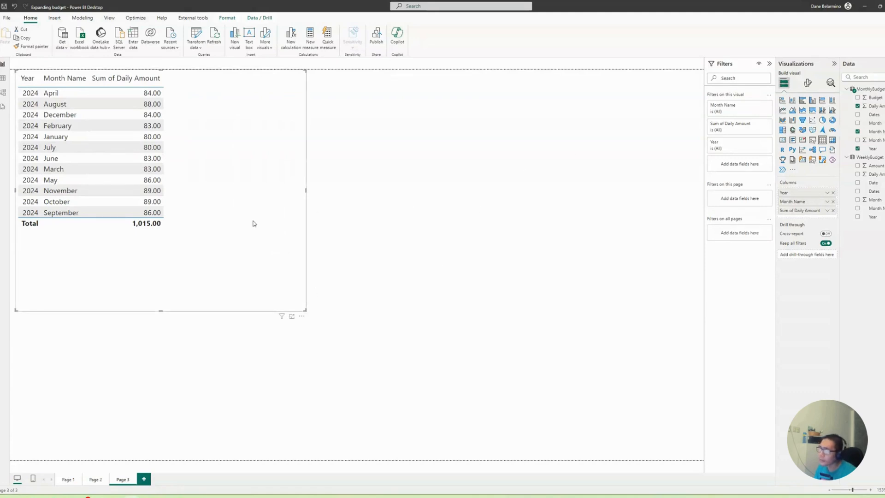
pyautogui.moveTo(253, 223); pyautogui.dragTo(232, 216)
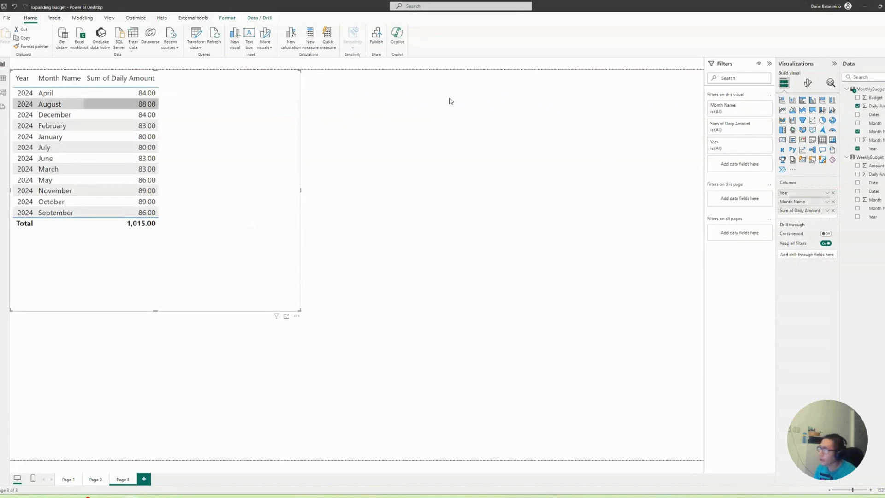
# - Sort the MonthlyBudget table's Month Name column by Month Number
pyautogui.click(878, 133)
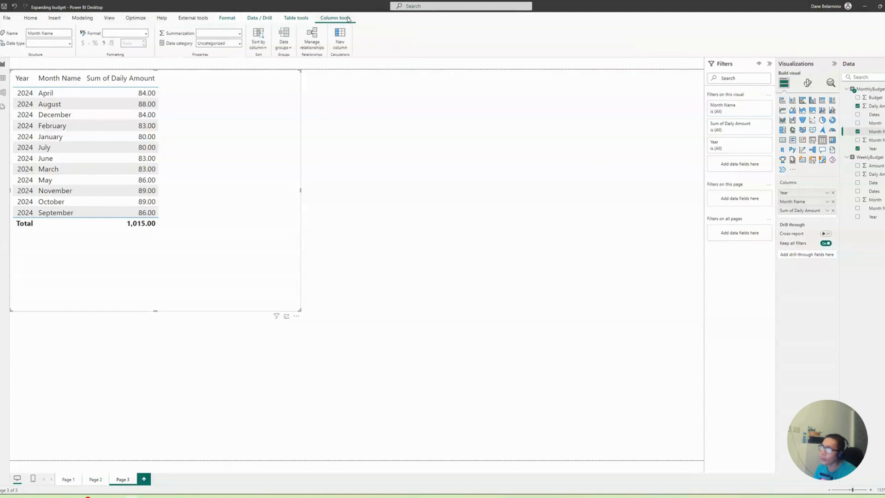
pyautogui.click(258, 39)
pyautogui.click(274, 117)
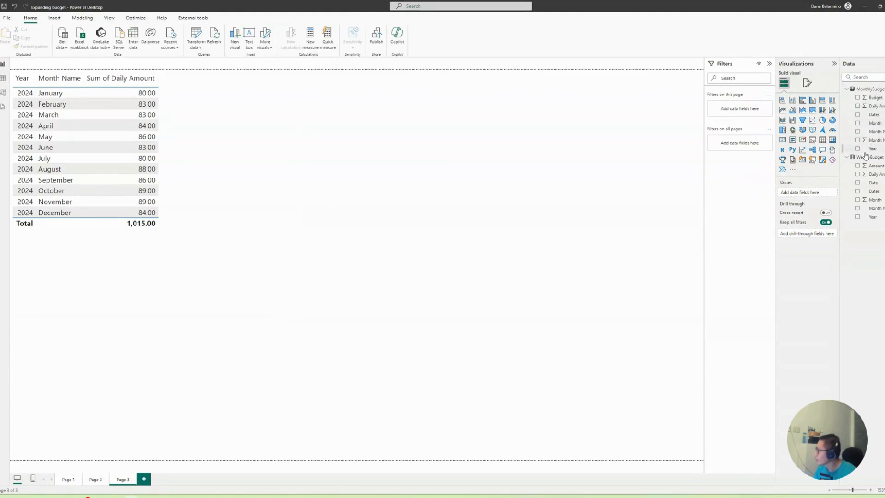
pyautogui.click(157, 119)
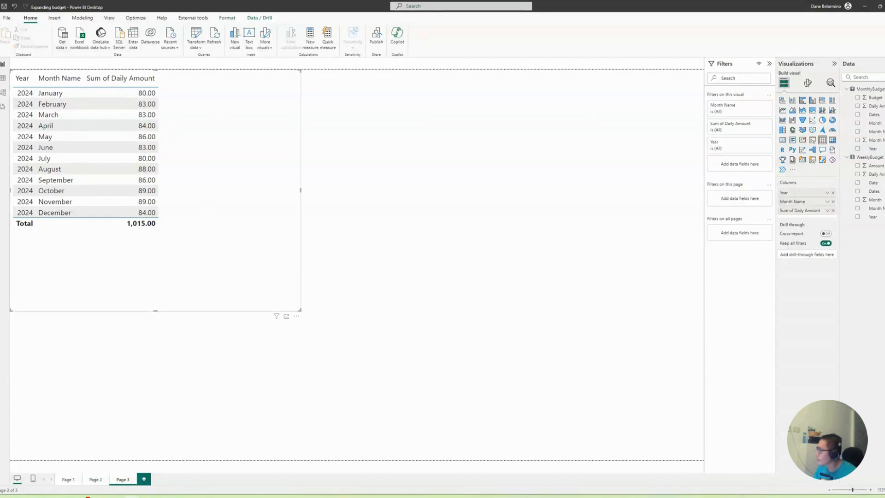
# - Create a second table visual with MonthlyBudget's Year and Month Name, placed beside the first and enlarged to show all months
pyautogui.click(479, 179)
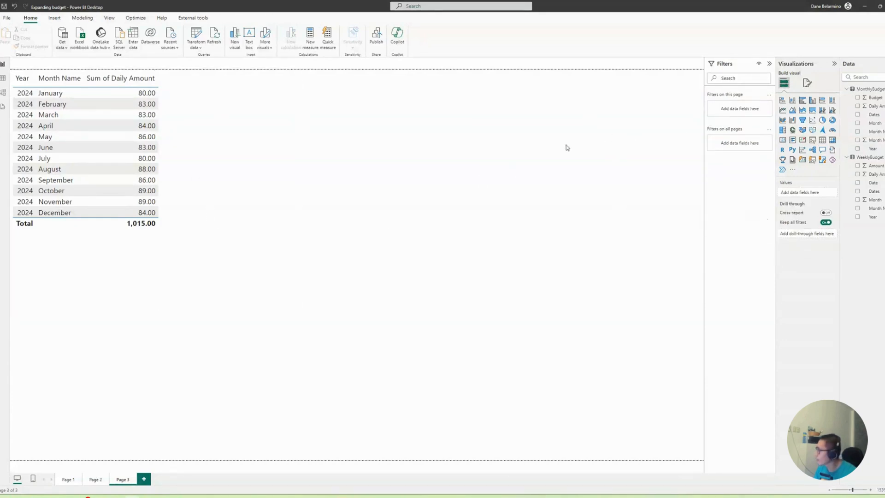
pyautogui.click(858, 149)
pyautogui.click(857, 131)
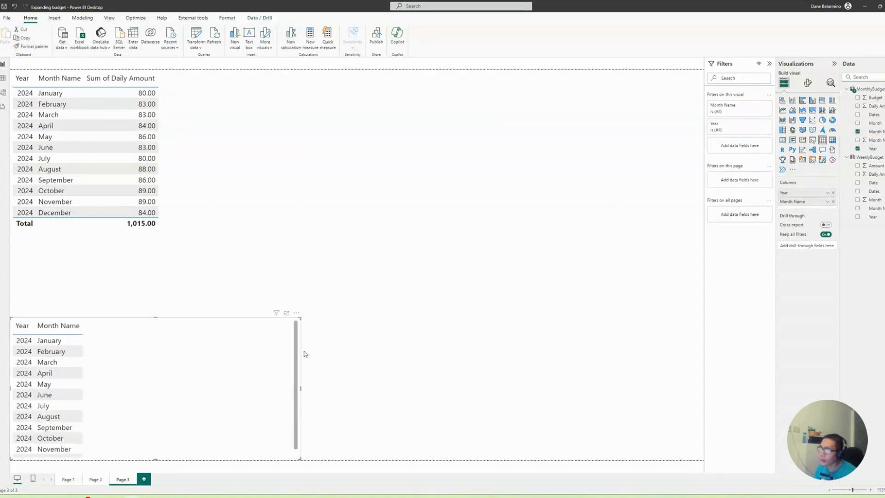
pyautogui.moveTo(254, 393); pyautogui.dragTo(526, 146)
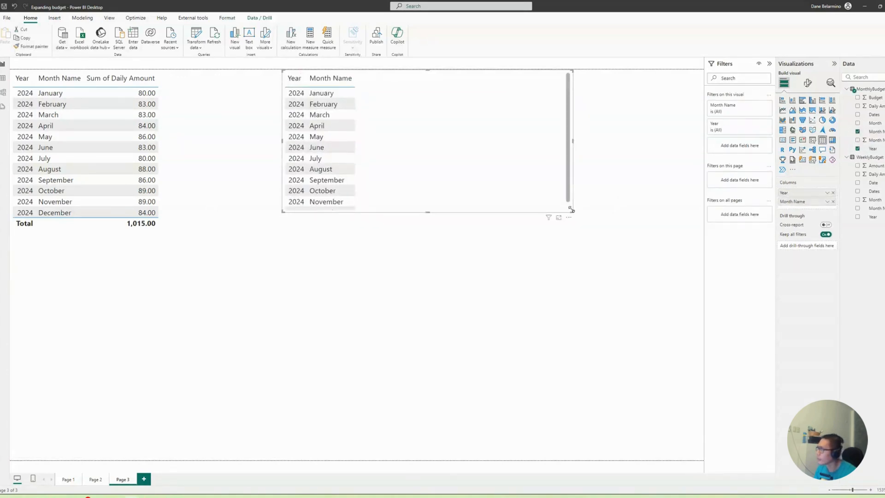
pyautogui.moveTo(572, 209); pyautogui.dragTo(595, 310)
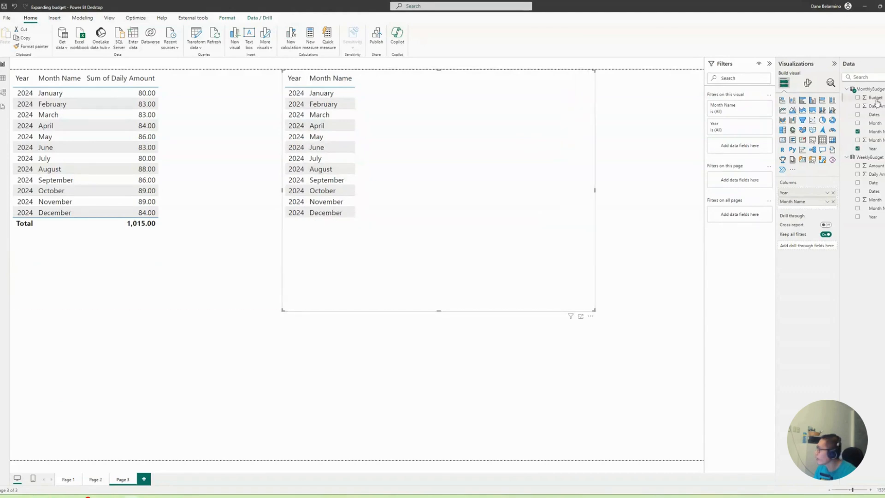
# - Add Budget with Don't summarize to the second table and move that table closer to the Daily Amount table
pyautogui.moveTo(876, 102); pyautogui.dragTo(829, 215)
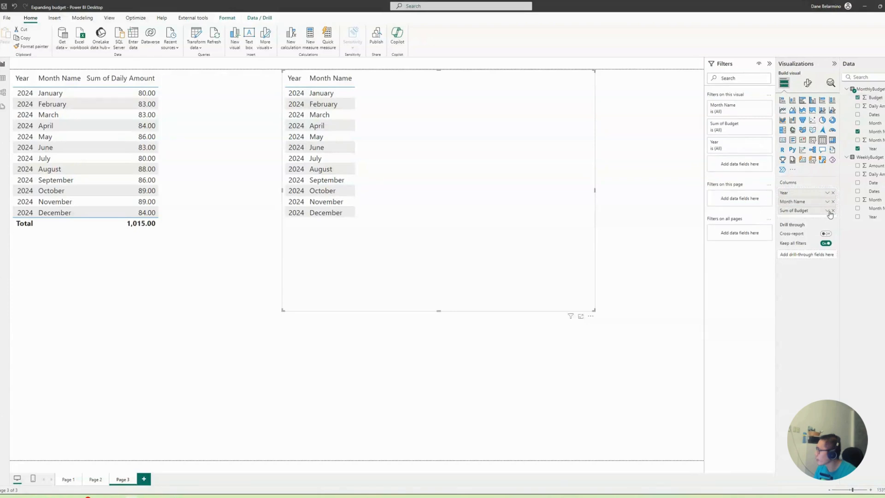
pyautogui.click(827, 210)
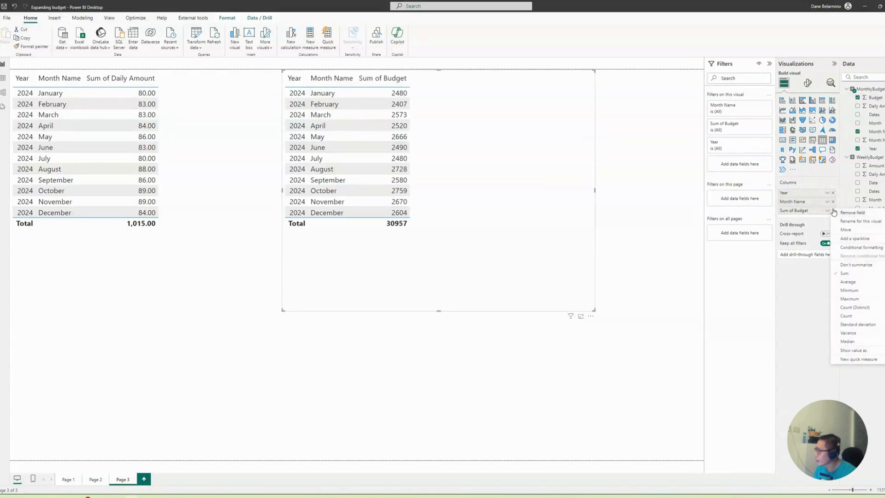
pyautogui.click(857, 266)
pyautogui.moveTo(478, 185); pyautogui.dragTo(373, 184)
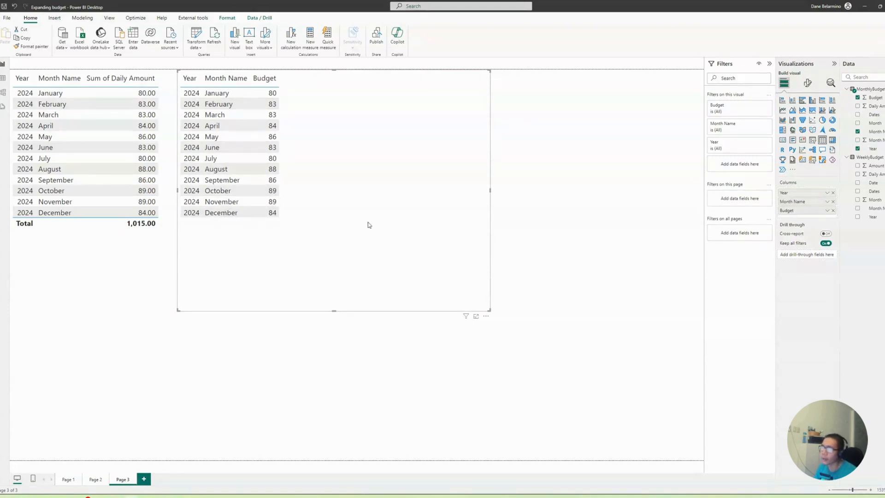
pyautogui.moveTo(367, 223); pyautogui.dragTo(386, 223)
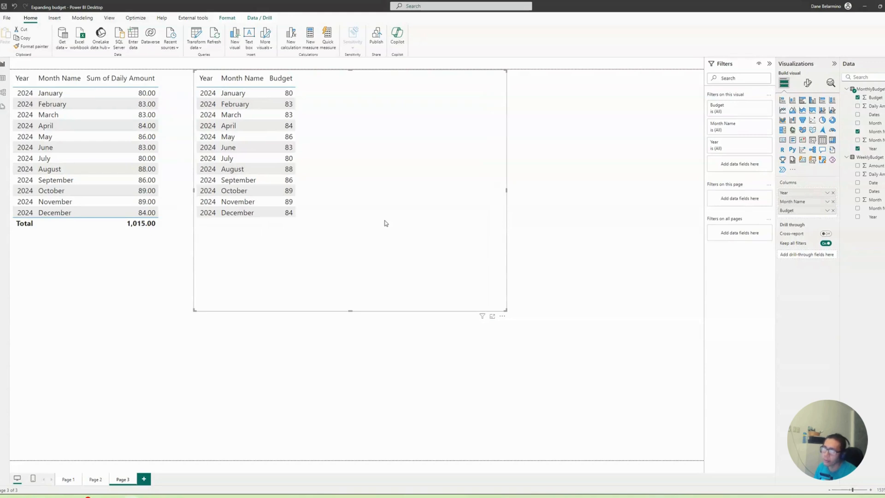
pyautogui.moveTo(386, 223); pyautogui.dragTo(390, 223)
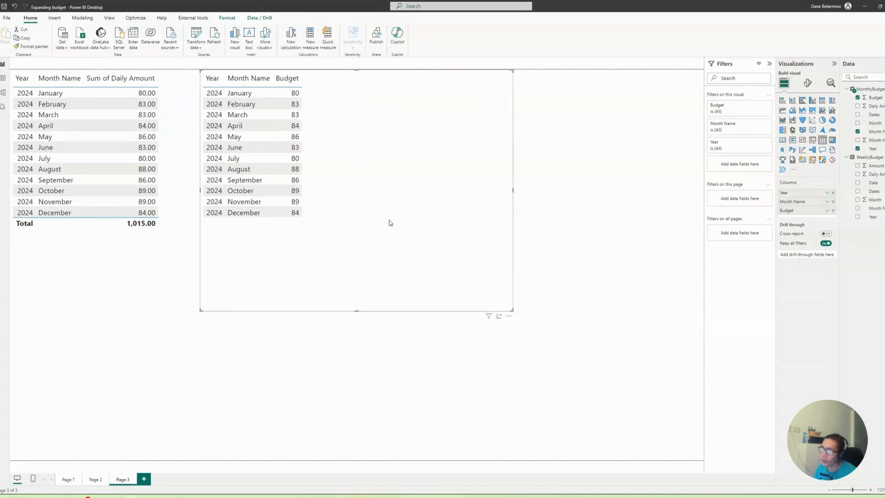